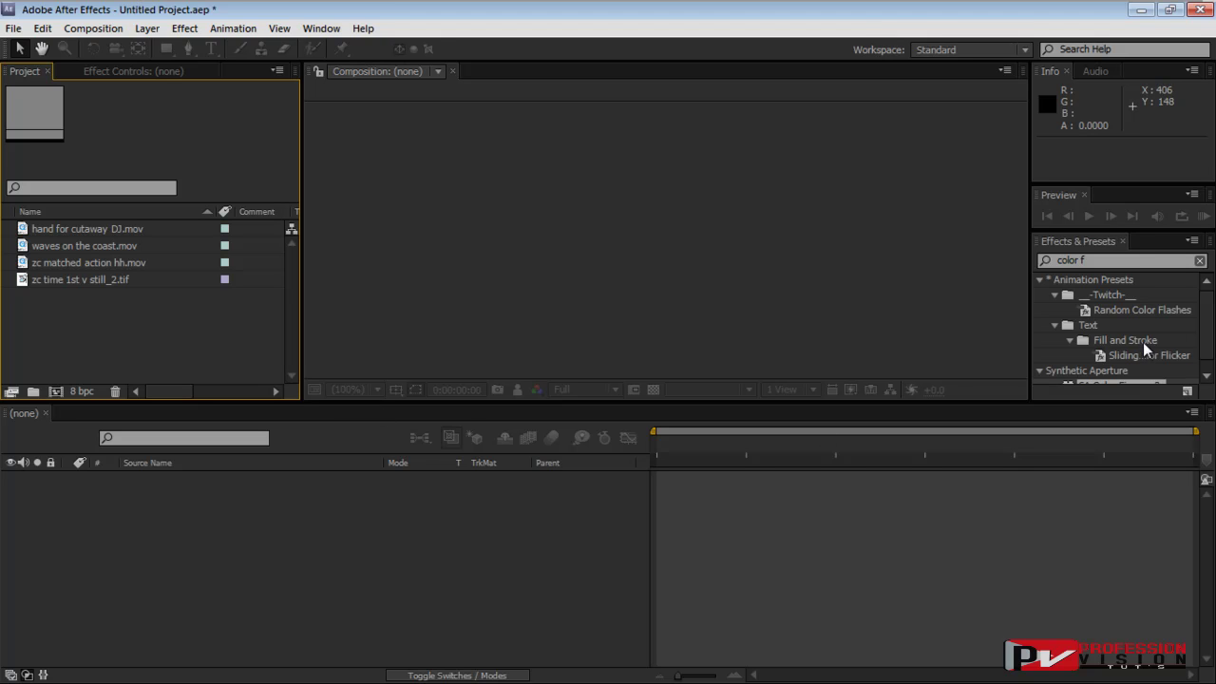
- Enlarge the upper workspace panels so the complete effects search list fits, including SA Color Finesse 3
left_click_drag(1207, 339, 1208, 349)
left_click_drag(1099, 399, 1093, 428)
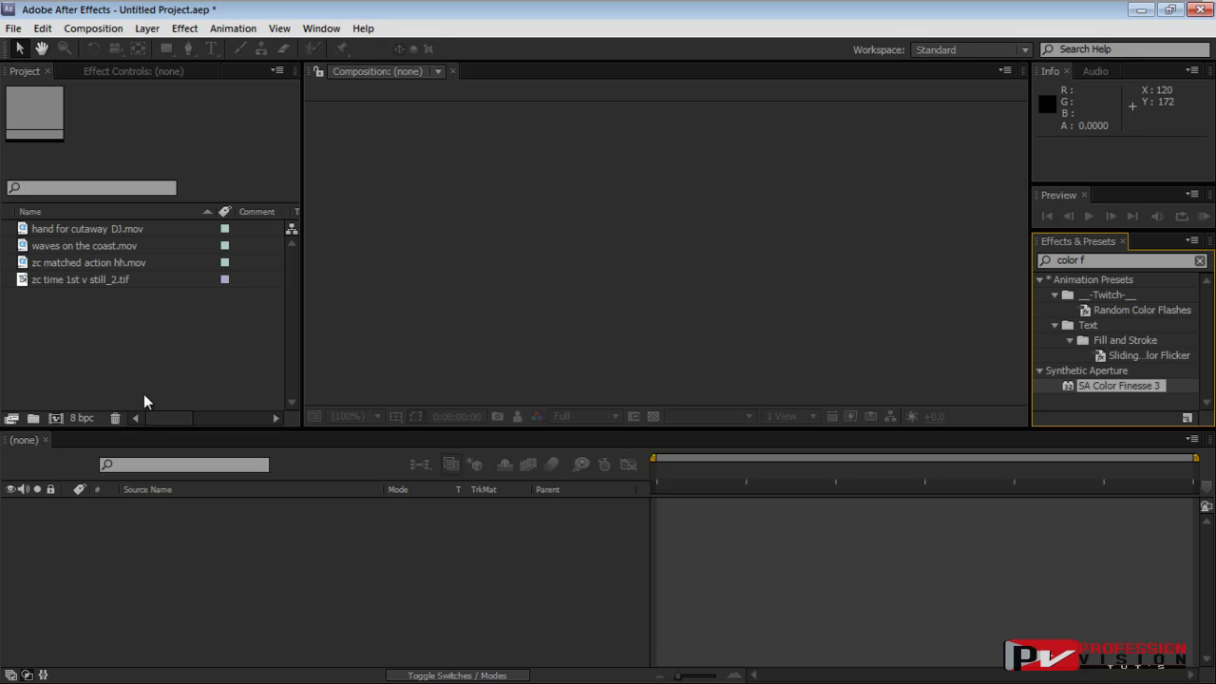
- Examine the preview and details of each of the three imported video clips and the still image in the project
left_click(94, 281)
left_click(95, 261)
left_click(96, 245)
left_click(95, 234)
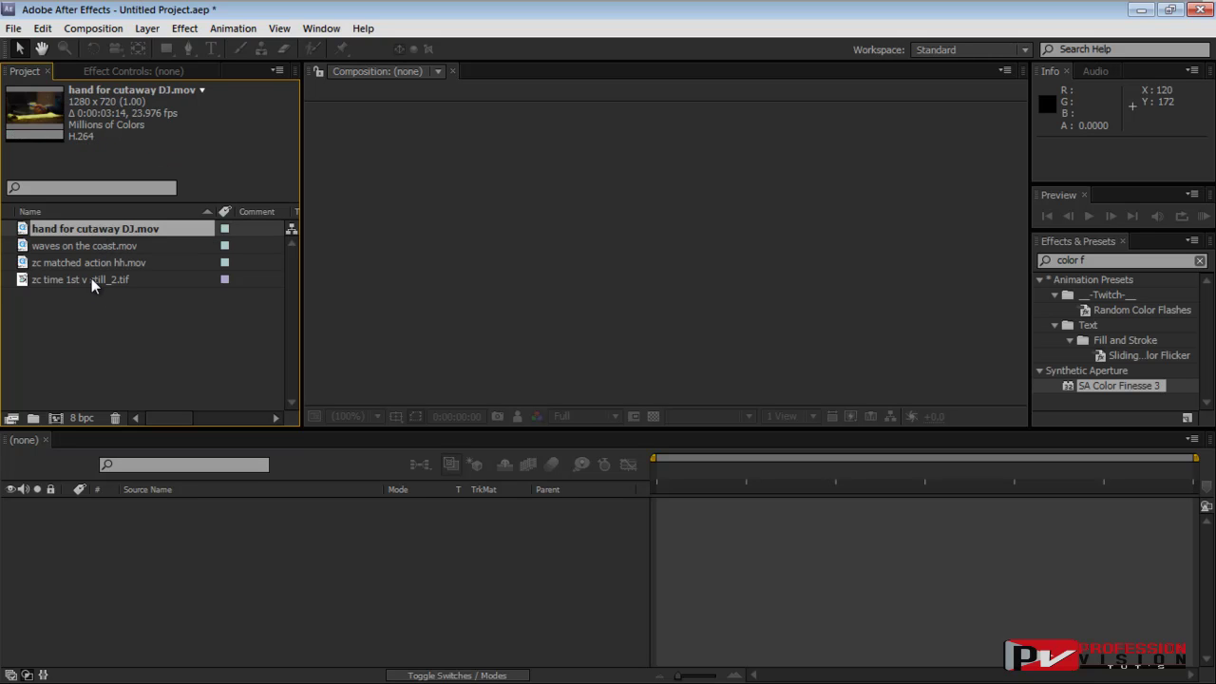
left_click(91, 280)
left_click(94, 263)
left_click(96, 245)
left_click(99, 230)
left_click(93, 263)
left_click(93, 246)
left_click(91, 260)
left_click(86, 282)
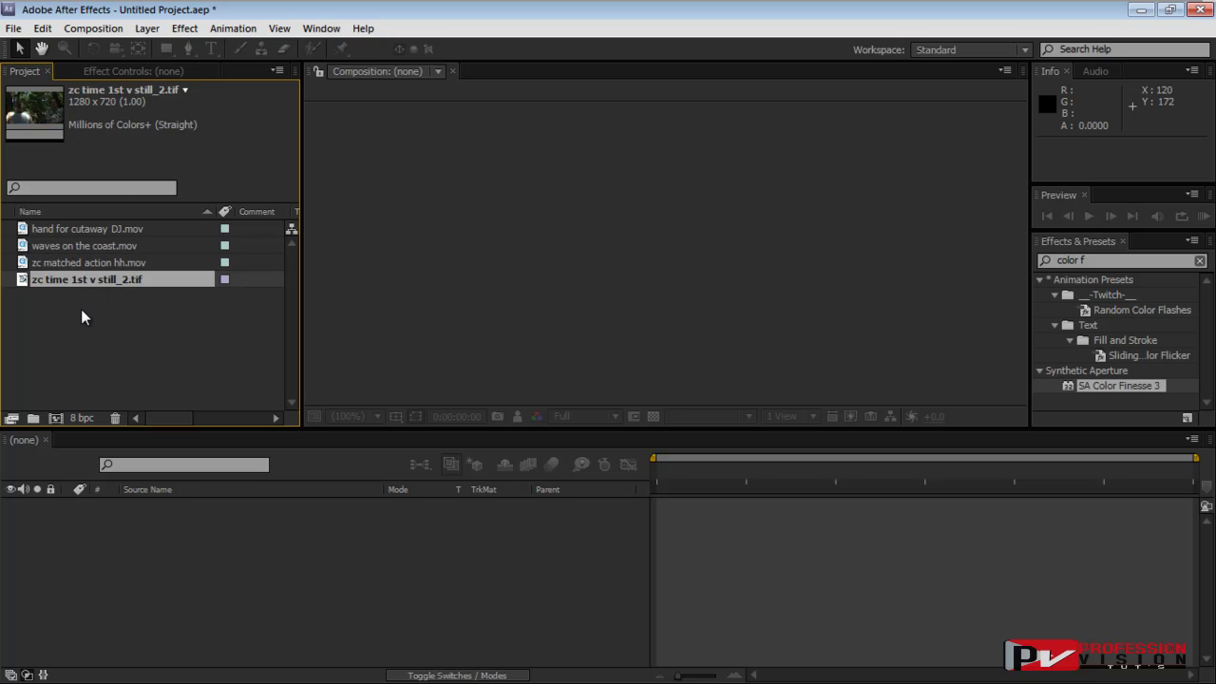
left_click(81, 309)
left_click(63, 275)
left_click(80, 257)
left_click(85, 281)
left_click(83, 261)
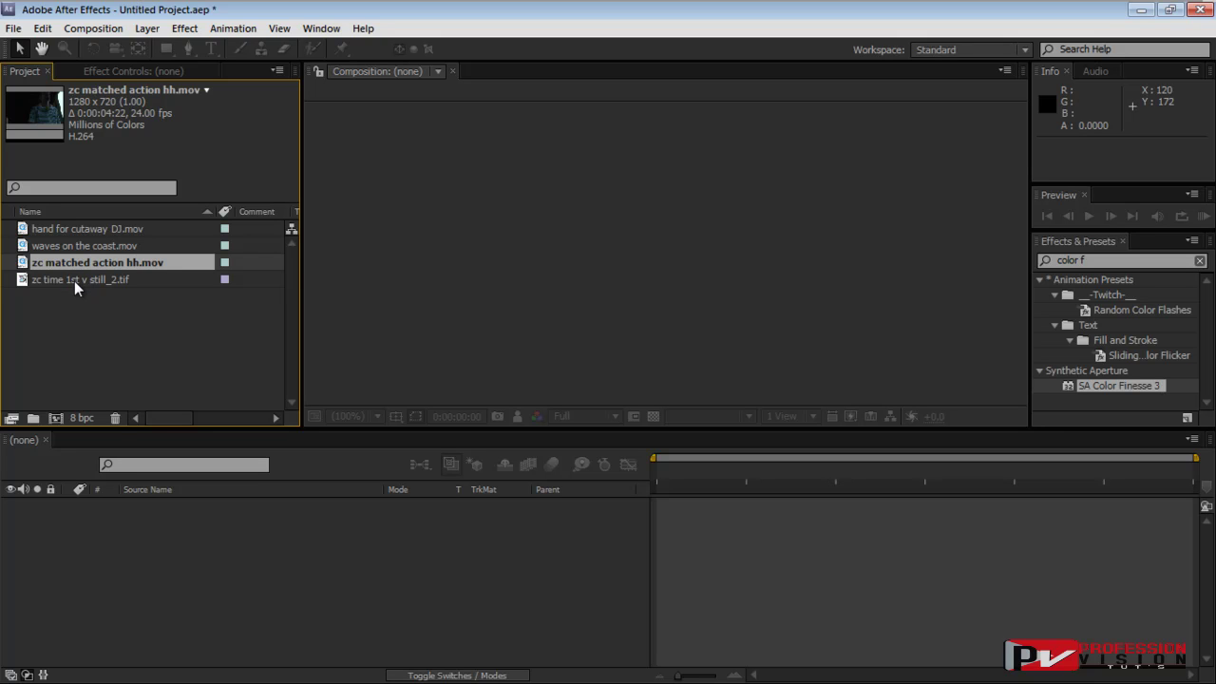
left_click(97, 360)
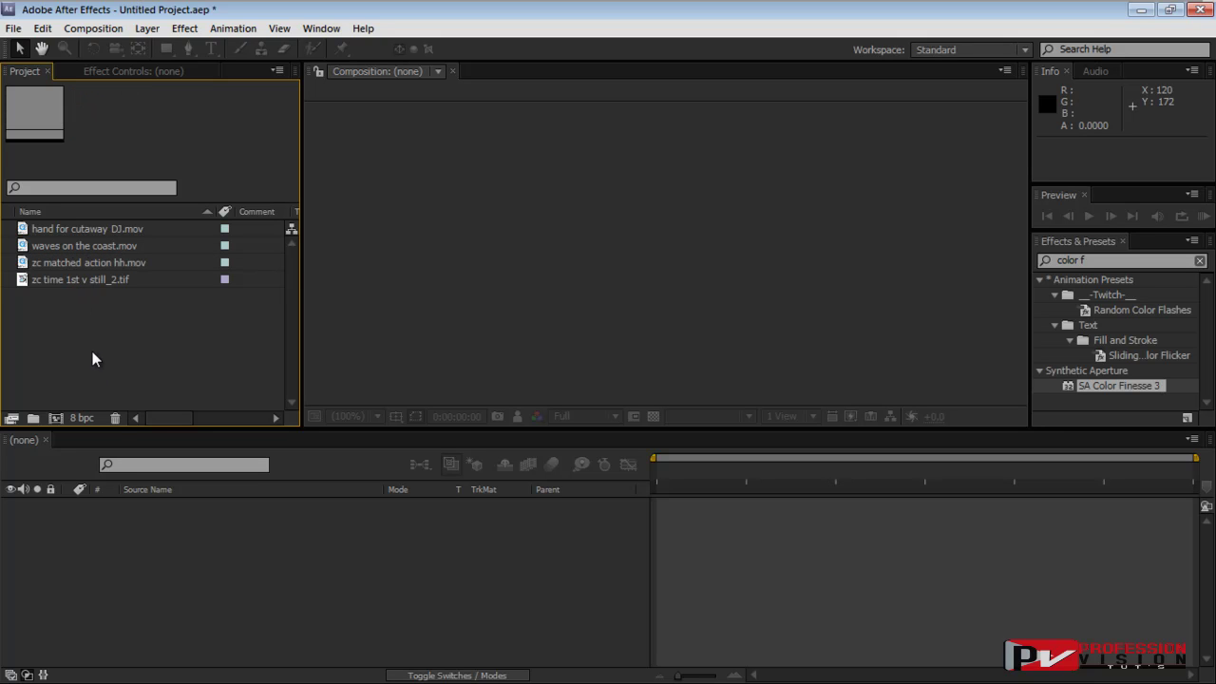
left_click(95, 282)
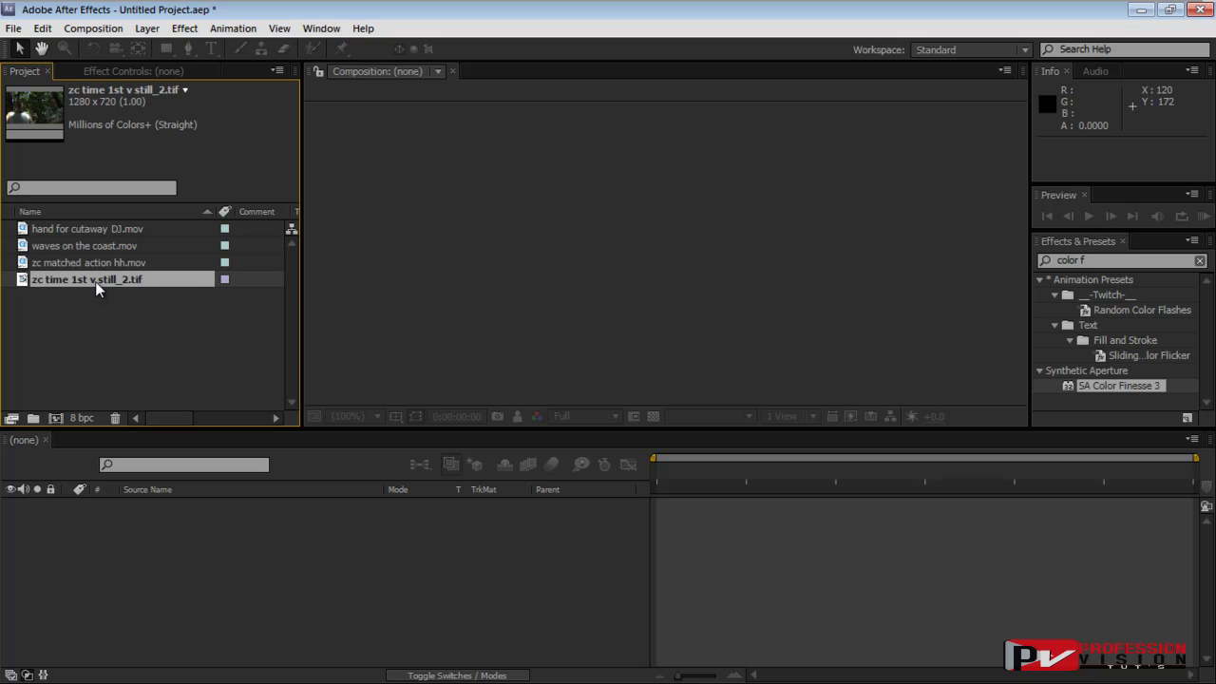
left_click(89, 230)
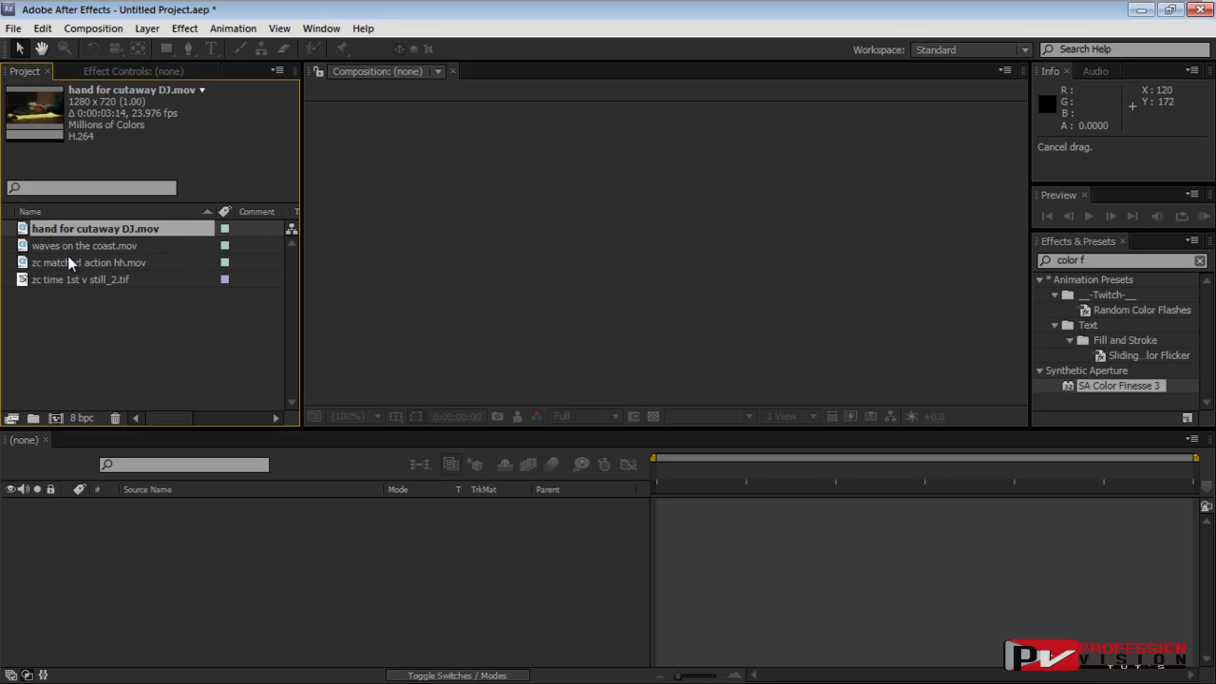
- Create a new composition from the footage item waves on the coast.mov
left_click(67, 246)
left_click_drag(22, 249, 55, 418)
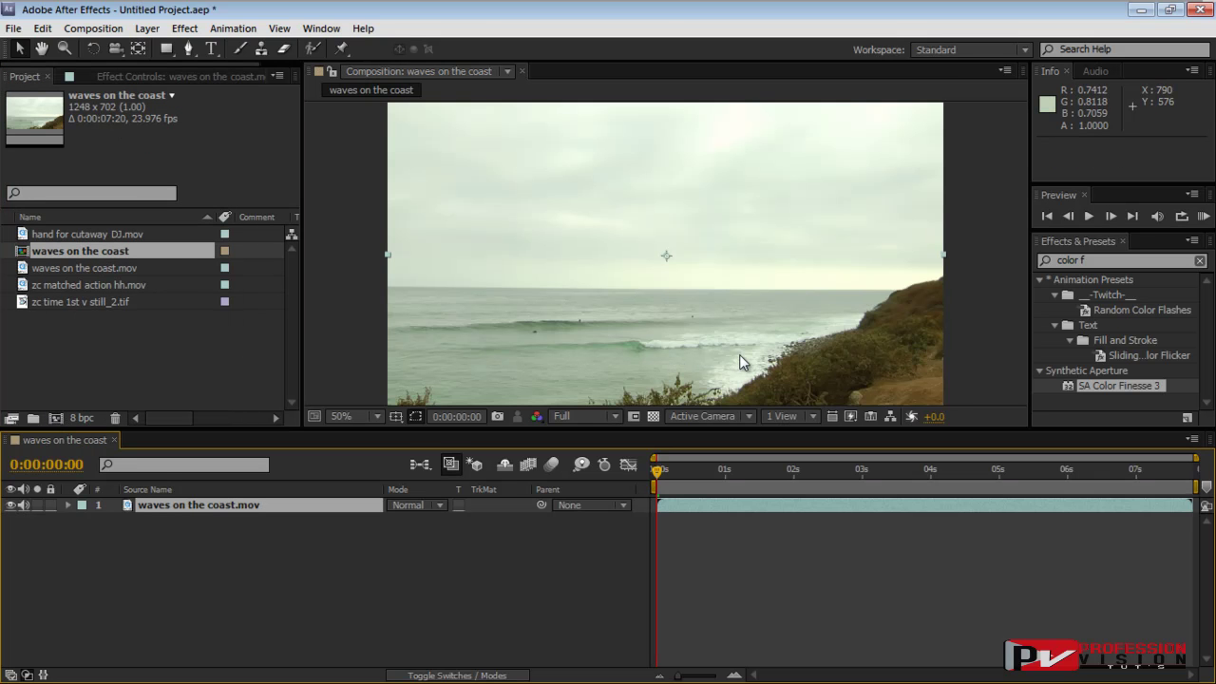
- Examine the coast shot as a whole and at 100%, checking the waves, the rocky shoreline and the hillside bushes
scroll(740, 354, "down", 2)
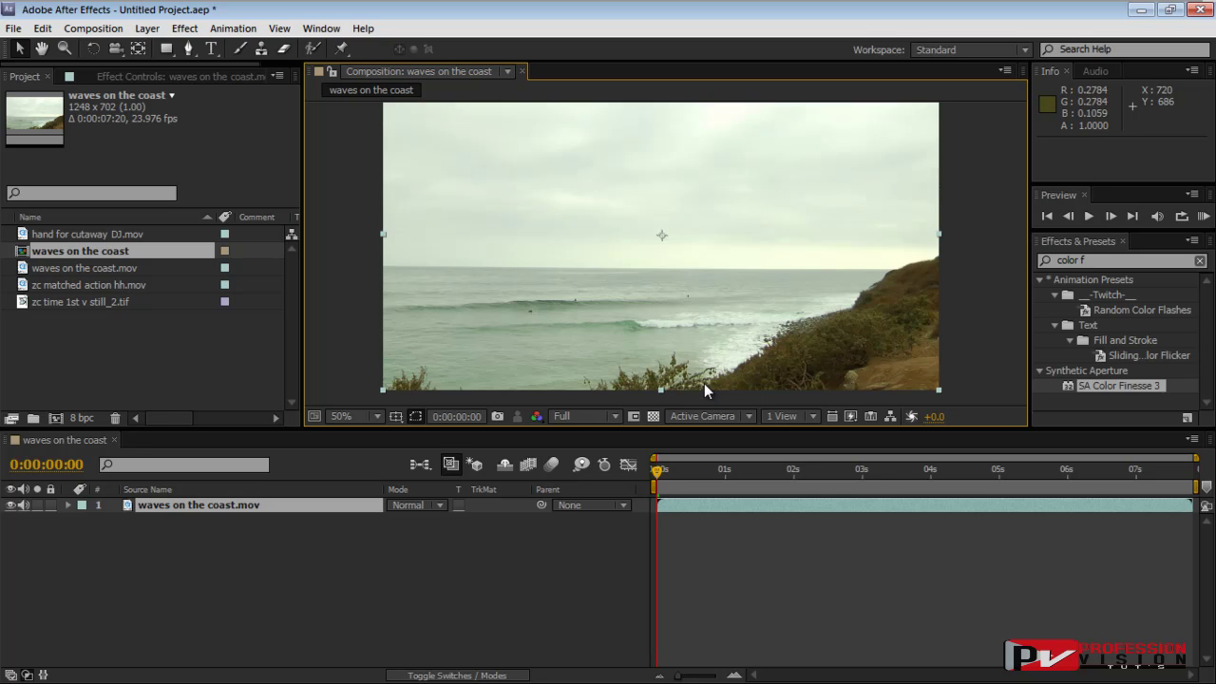
mouse_move(803, 356)
left_mouse_down()
mouse_move(796, 310)
mouse_move(787, 355)
left_mouse_up()
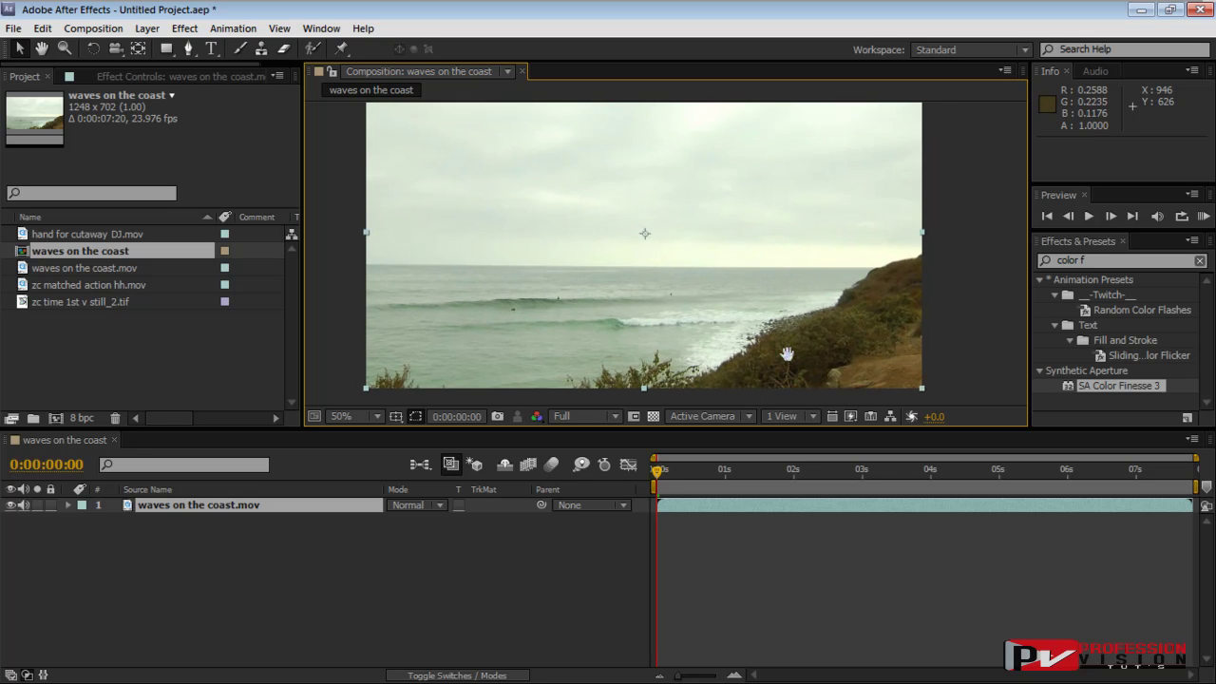
key("slash")
left_click_drag(881, 377, 691, 199)
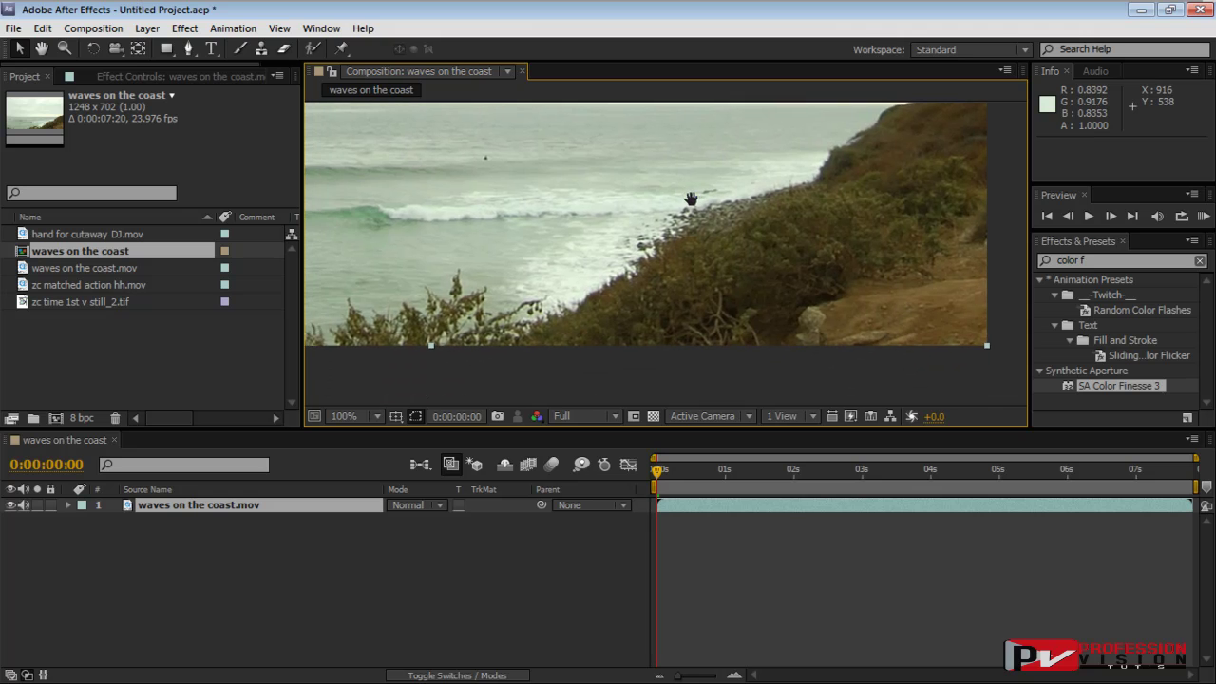
scroll(775, 328, "up", 1)
scroll(775, 328, "down", 1)
left_click_drag(637, 287, 752, 340)
left_click_drag(926, 295, 609, 271)
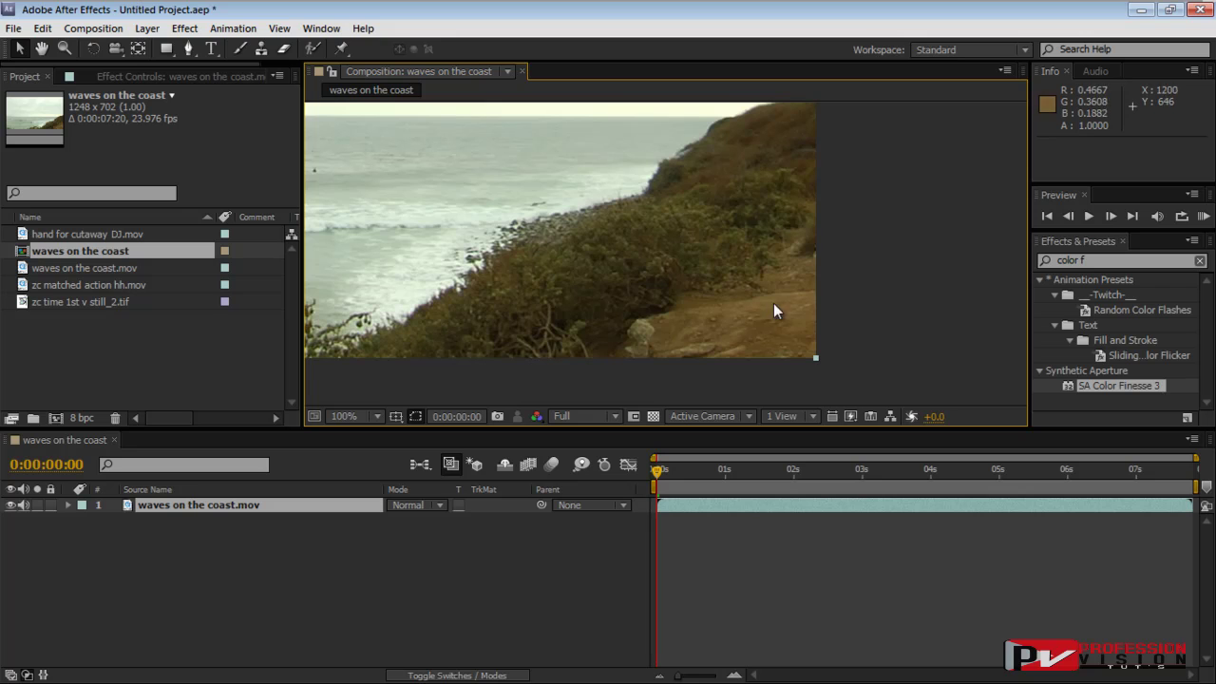
left_click_drag(463, 258, 627, 323)
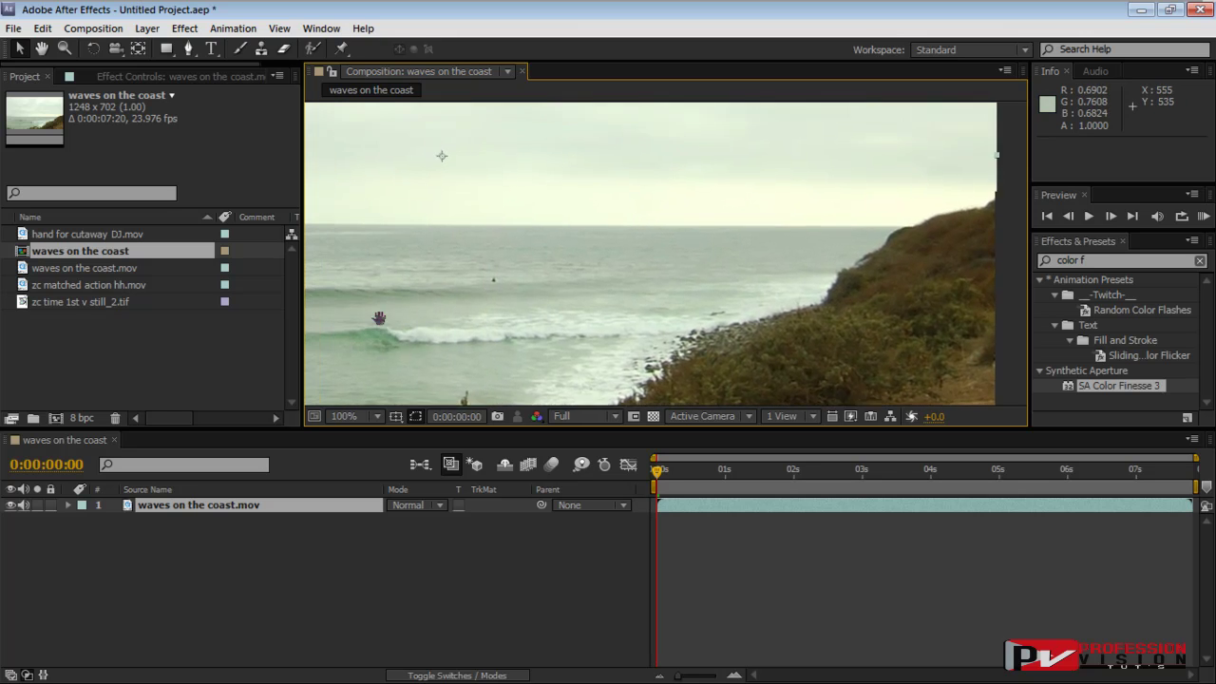
left_click_drag(434, 257, 647, 335)
scroll(582, 280, "down", 2)
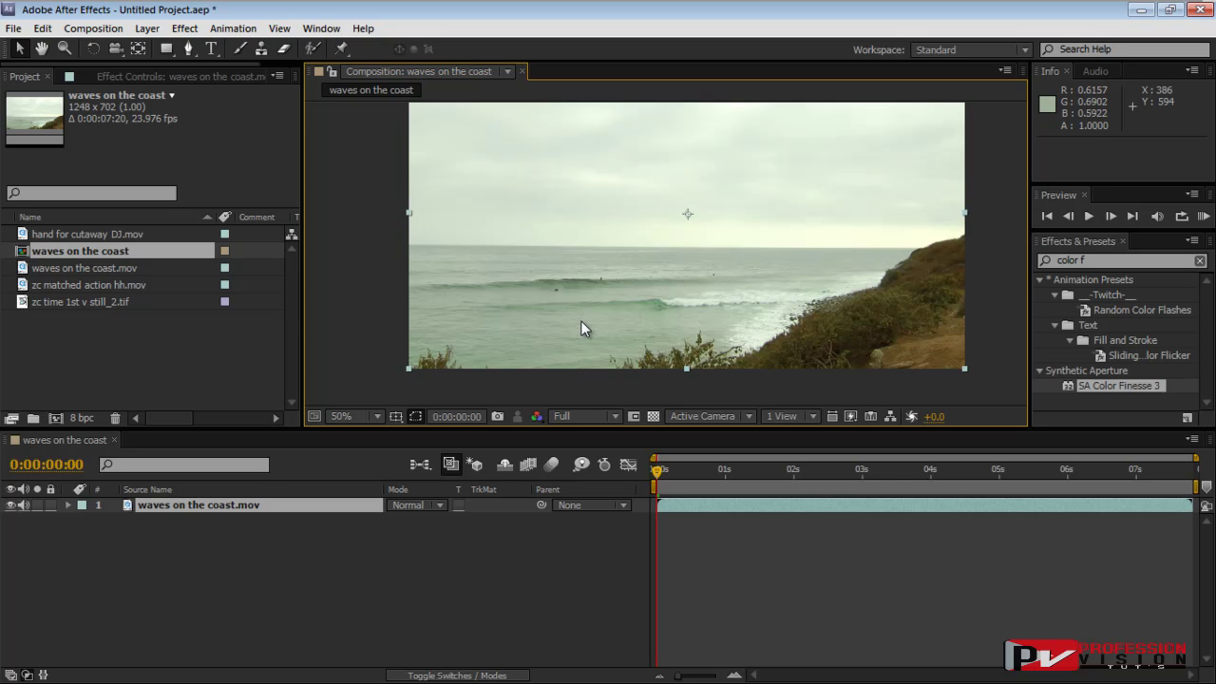
left_click_drag(817, 302, 734, 326)
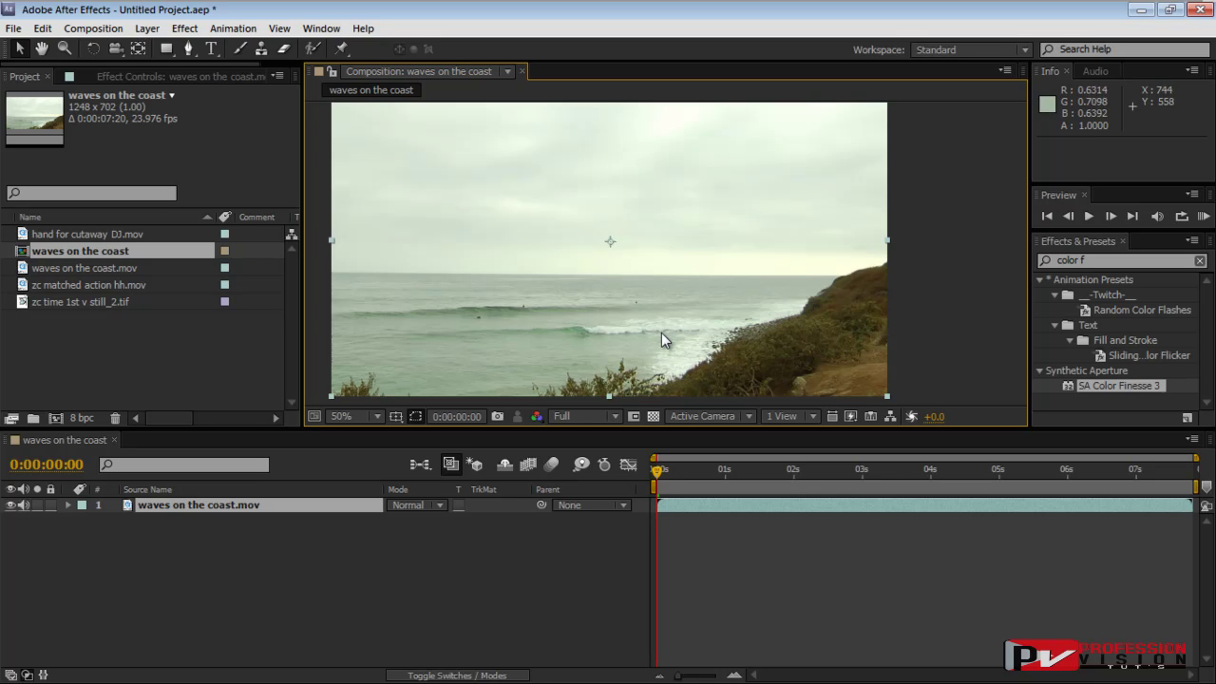
left_click_drag(662, 327, 690, 310)
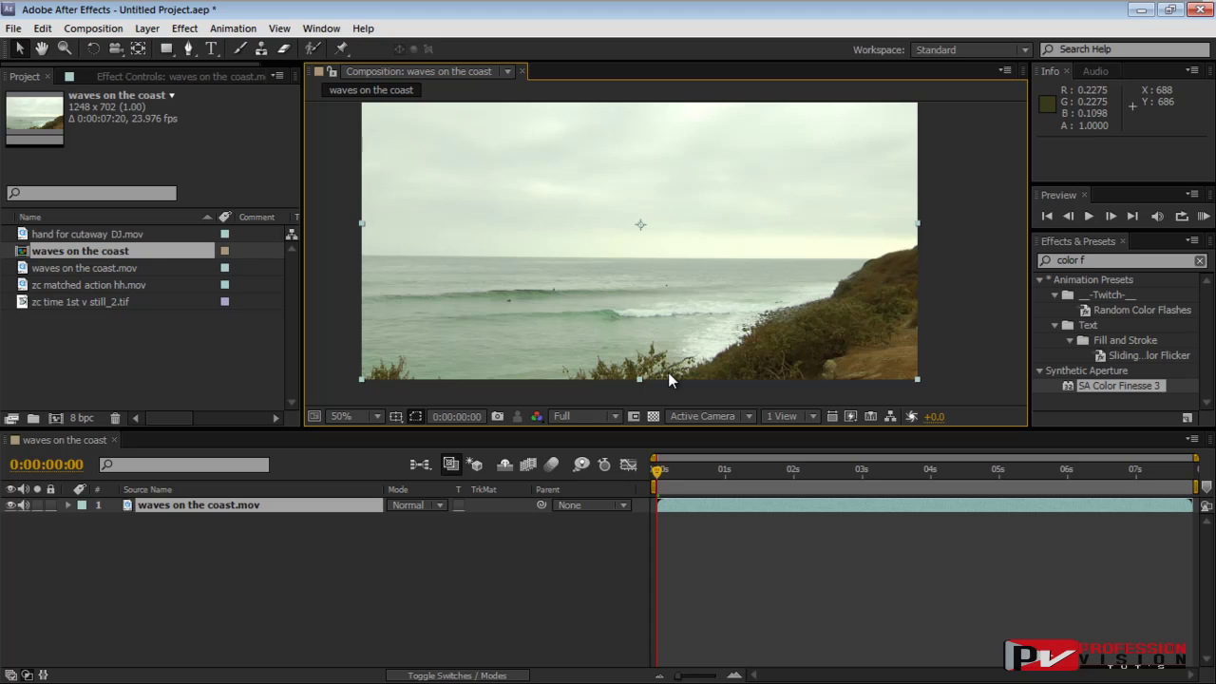
- Find the Levels effect by searching for "levels" and apply it to the waves on the coast.mov layer
left_click(1058, 266)
type("levels")
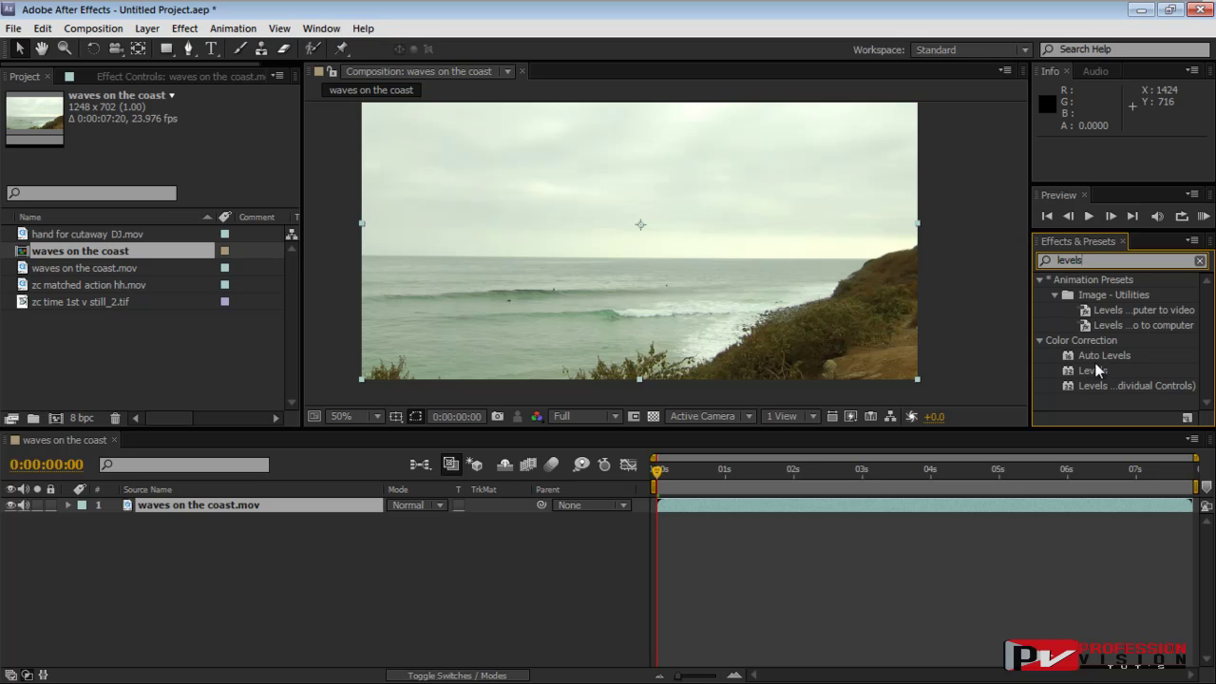
left_click_drag(1092, 370, 229, 499)
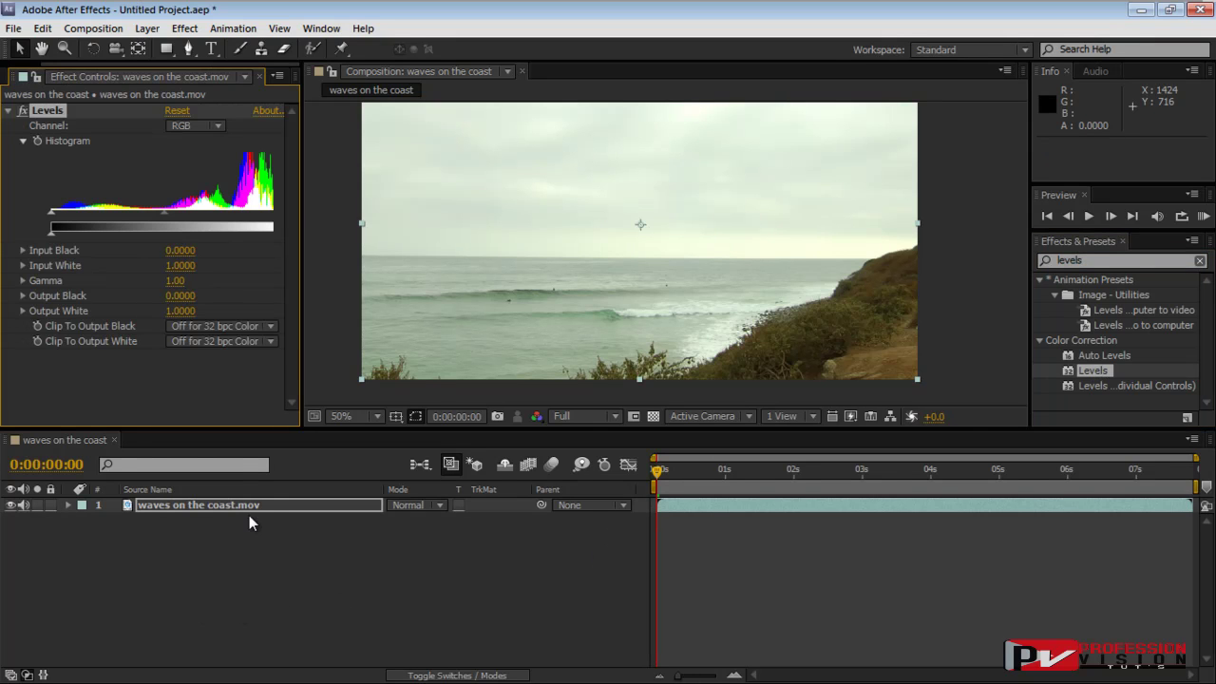
- Widen the effect controls to show the whole Levels histogram and look over the available channel options
left_click_drag(301, 365, 367, 366)
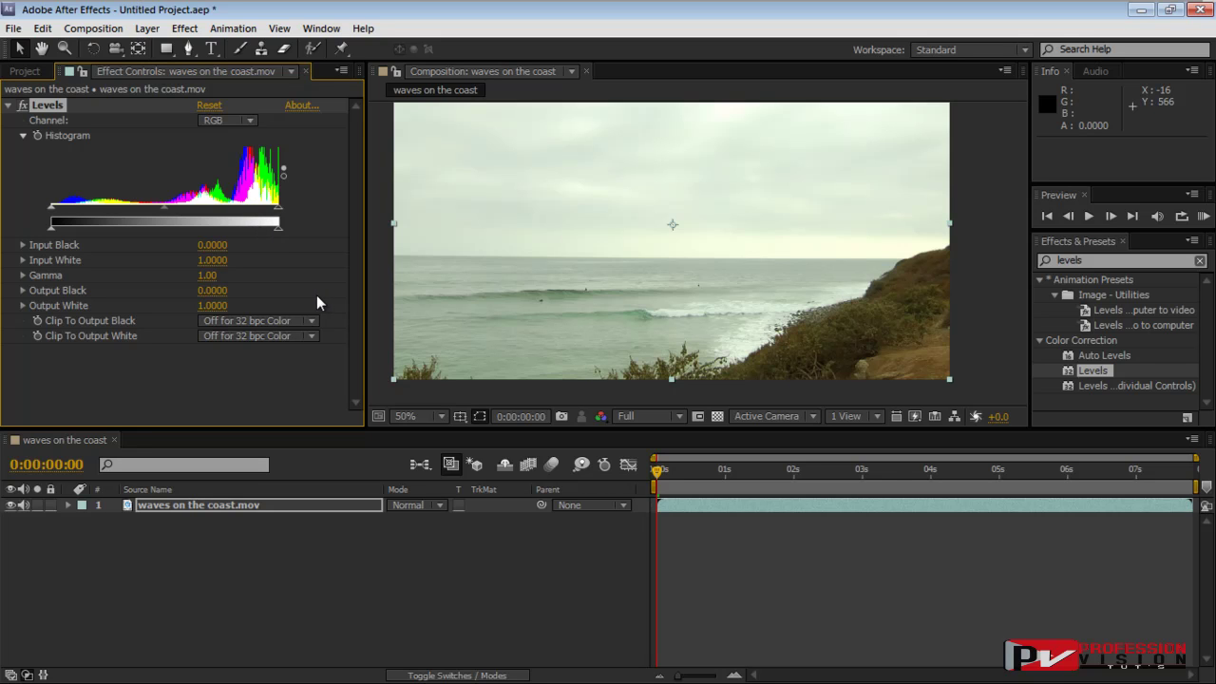
left_click(250, 122)
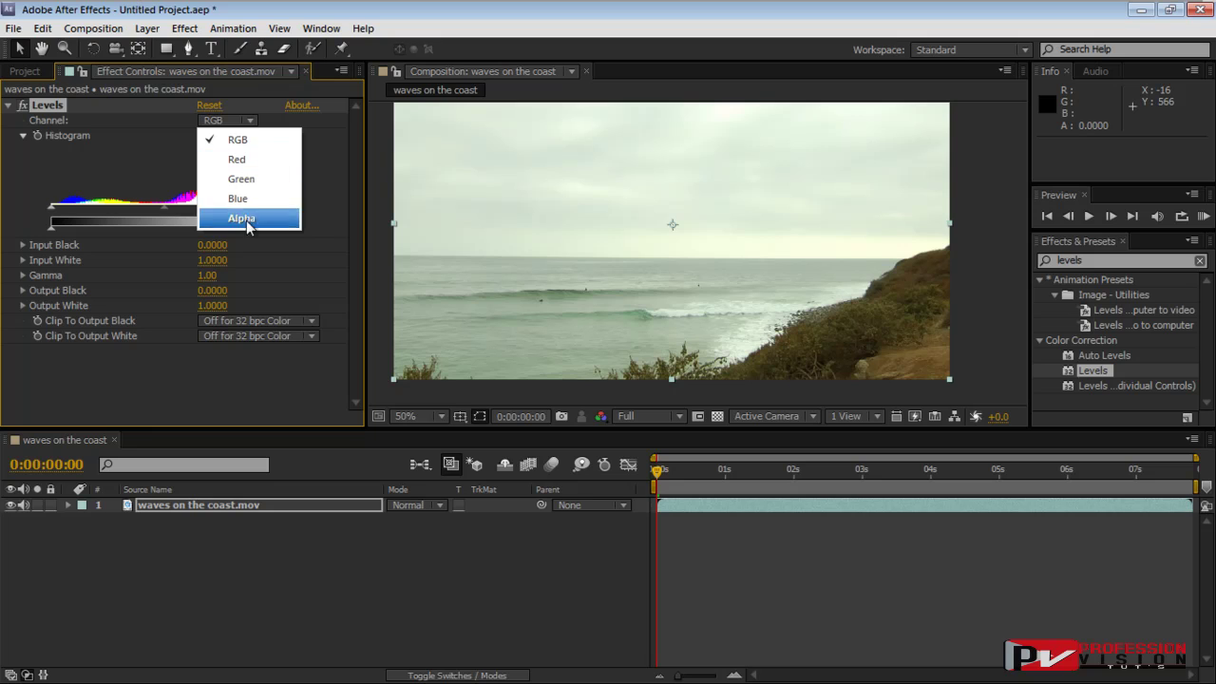
left_click(321, 175)
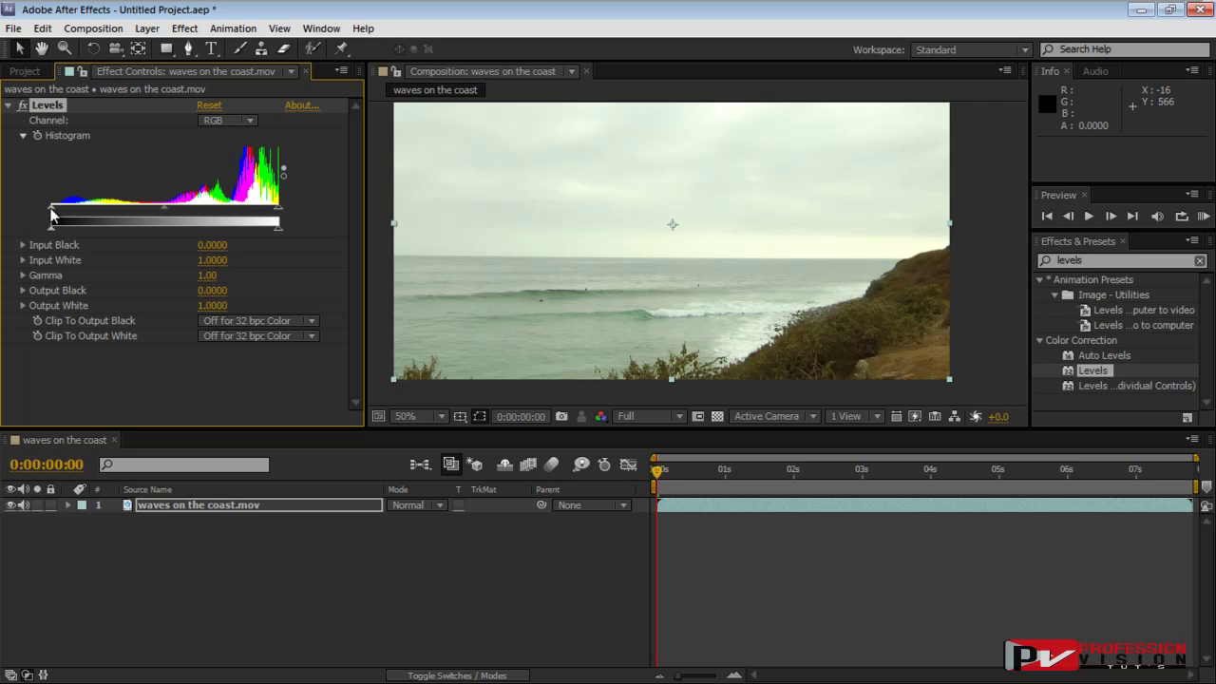
- Adjust the RGB channel in Levels, setting Input Black to 0.0471 and Gamma to 1.03
mouse_move(52, 214)
left_mouse_down()
mouse_move(79, 215)
mouse_move(46, 216)
left_mouse_up()
left_click_drag(165, 208, 161, 209)
left_click_drag(51, 210, 63, 211)
- Compare the hillside and shoreline at 100% with the Levels effect off and on, leaving it enabled
key("period")
left_click_drag(857, 330, 483, 59)
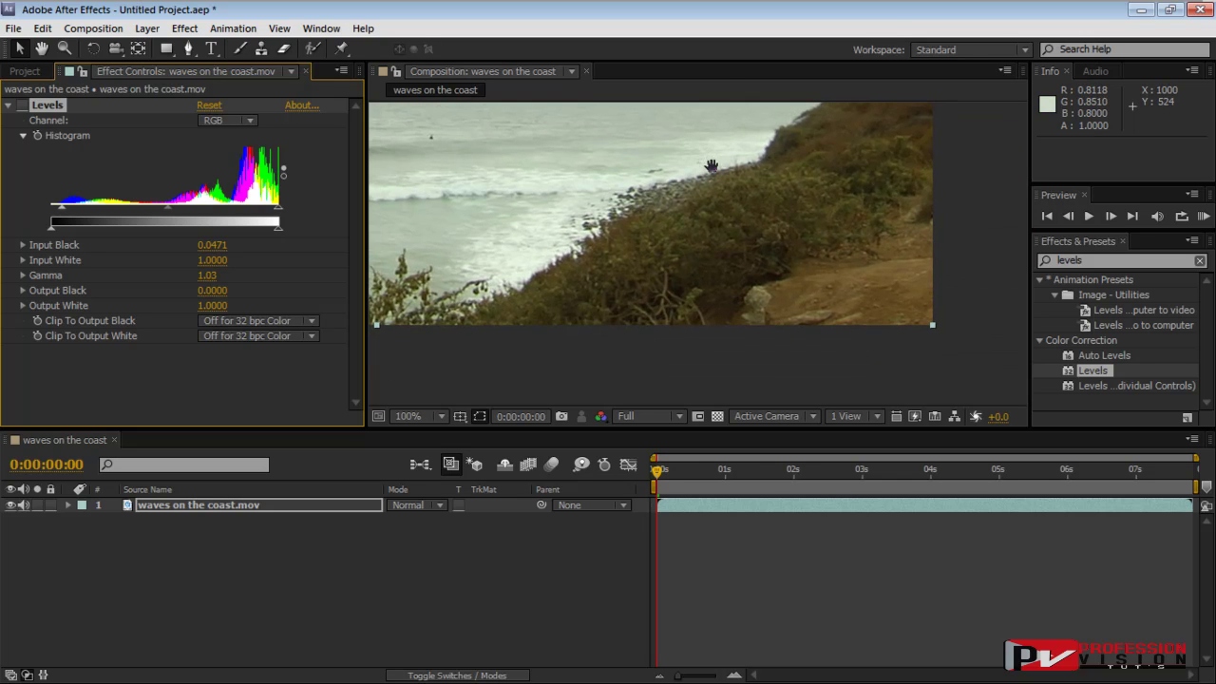
left_click(21, 108)
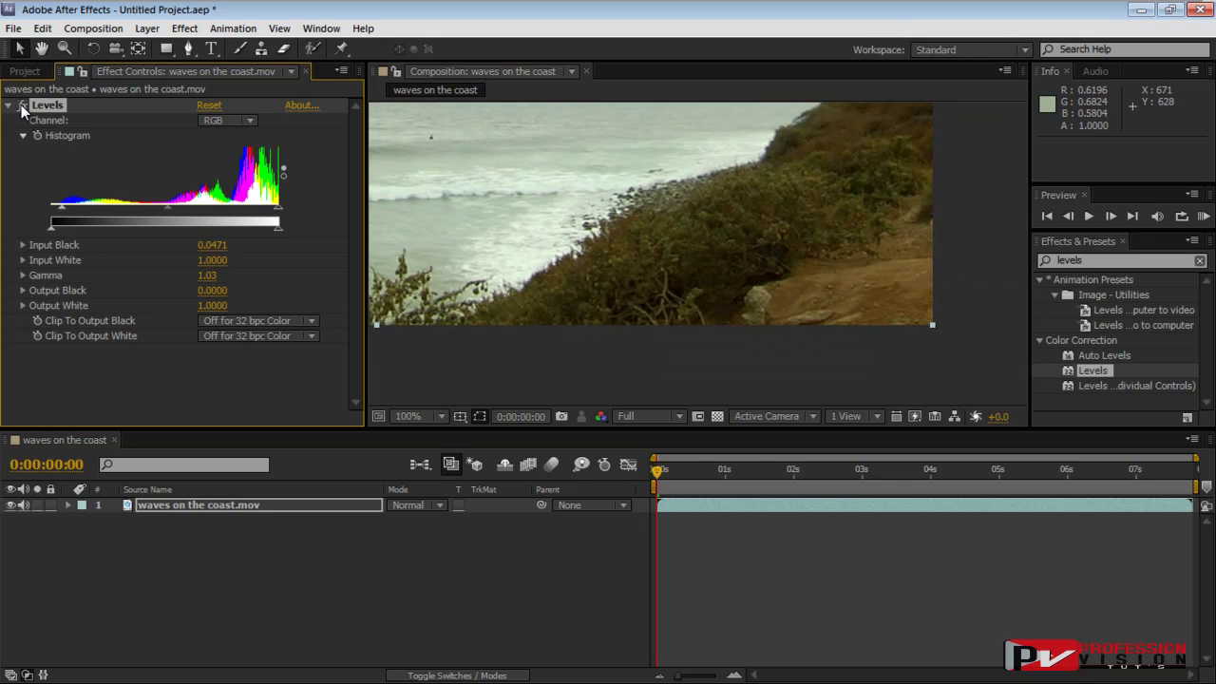
left_click(20, 106)
left_click(21, 105)
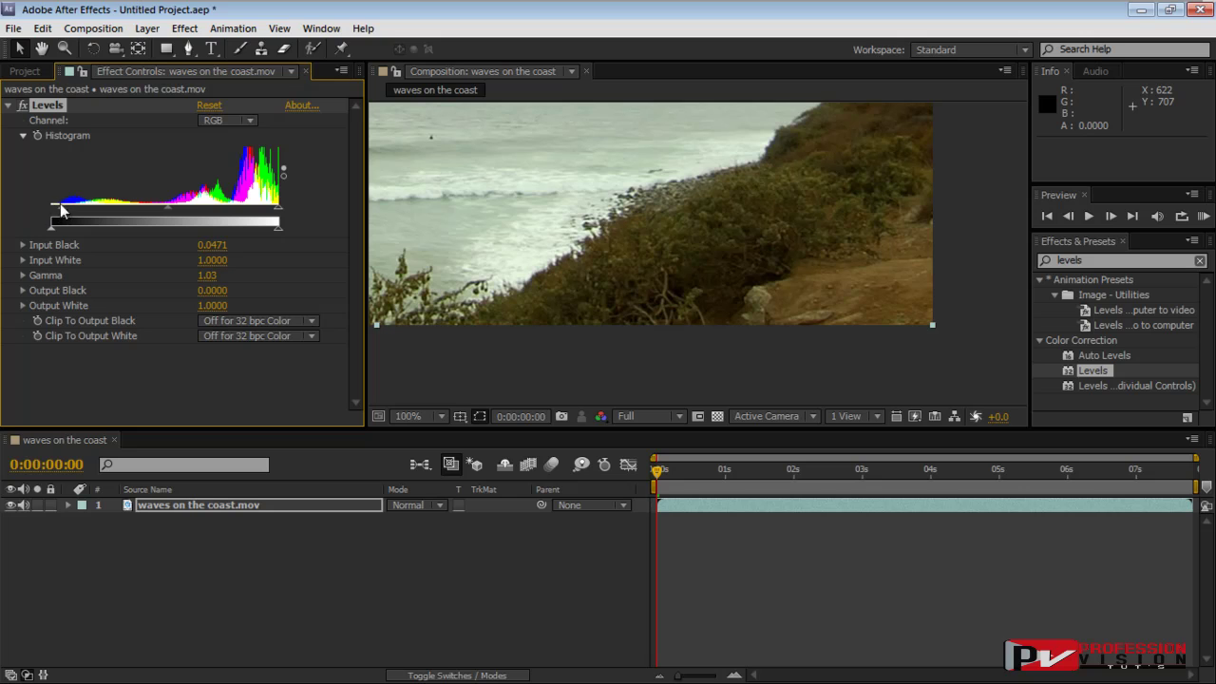
left_click_drag(658, 137, 840, 334)
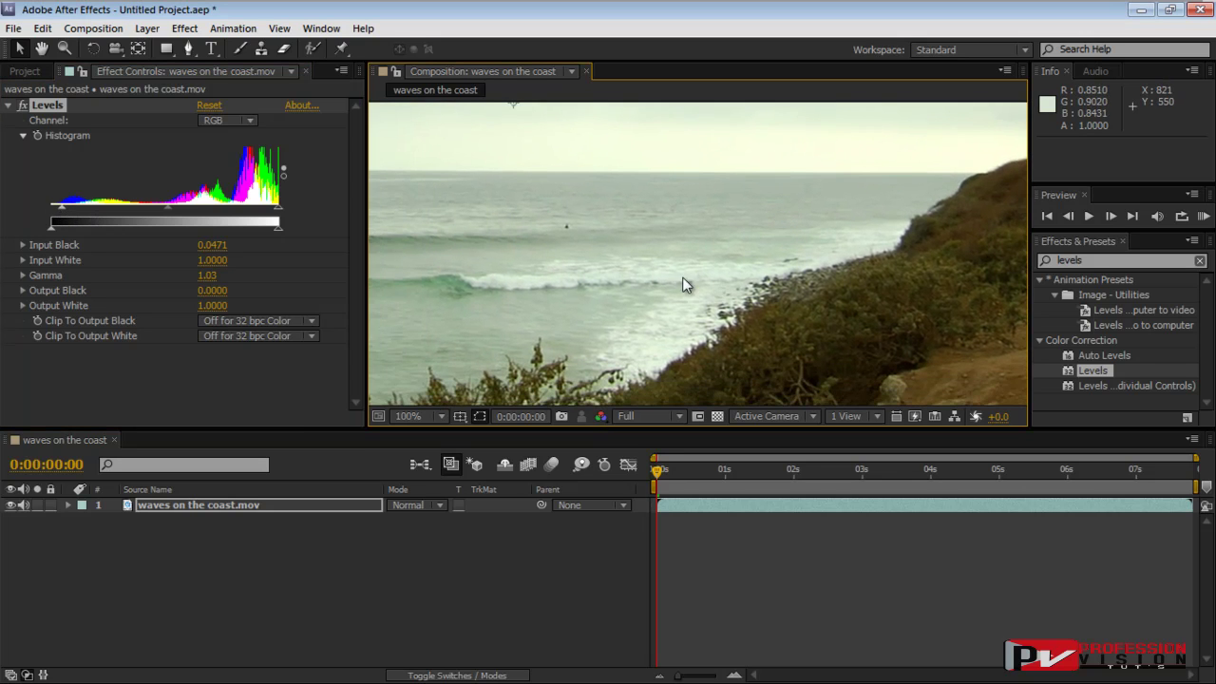
left_click_drag(931, 333, 737, 271)
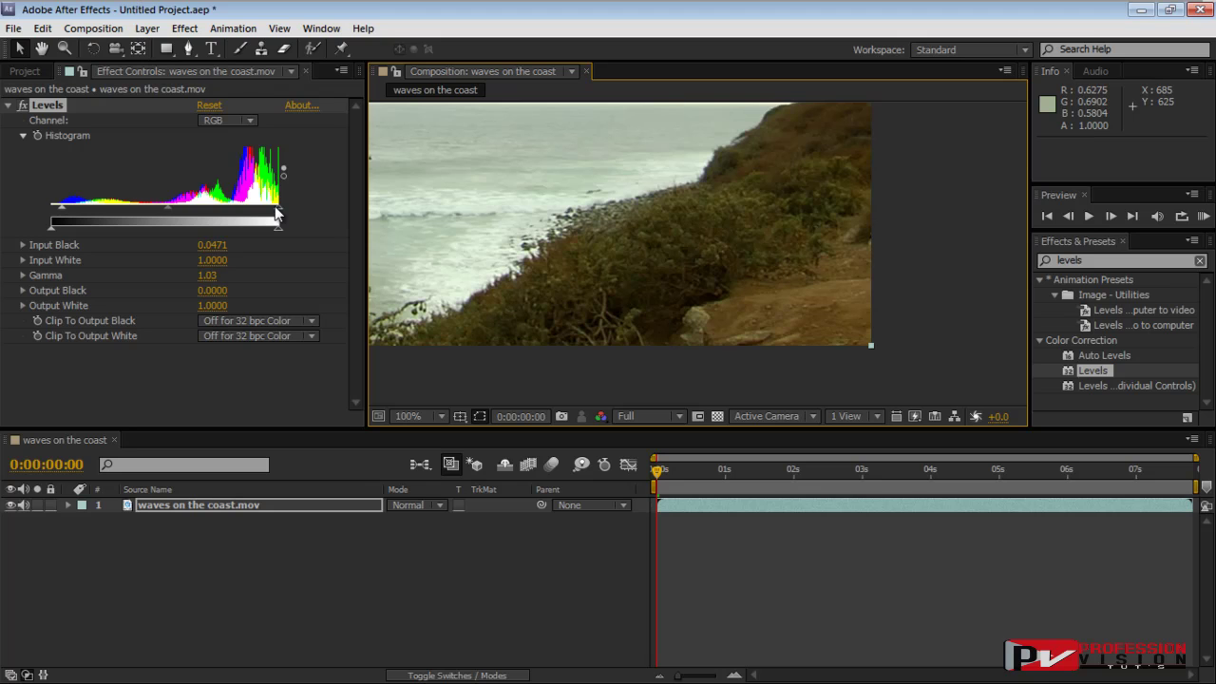
- Switch Levels to the Red channel and raise Red Input Black to 0.1176
left_click(251, 115)
left_click(228, 157)
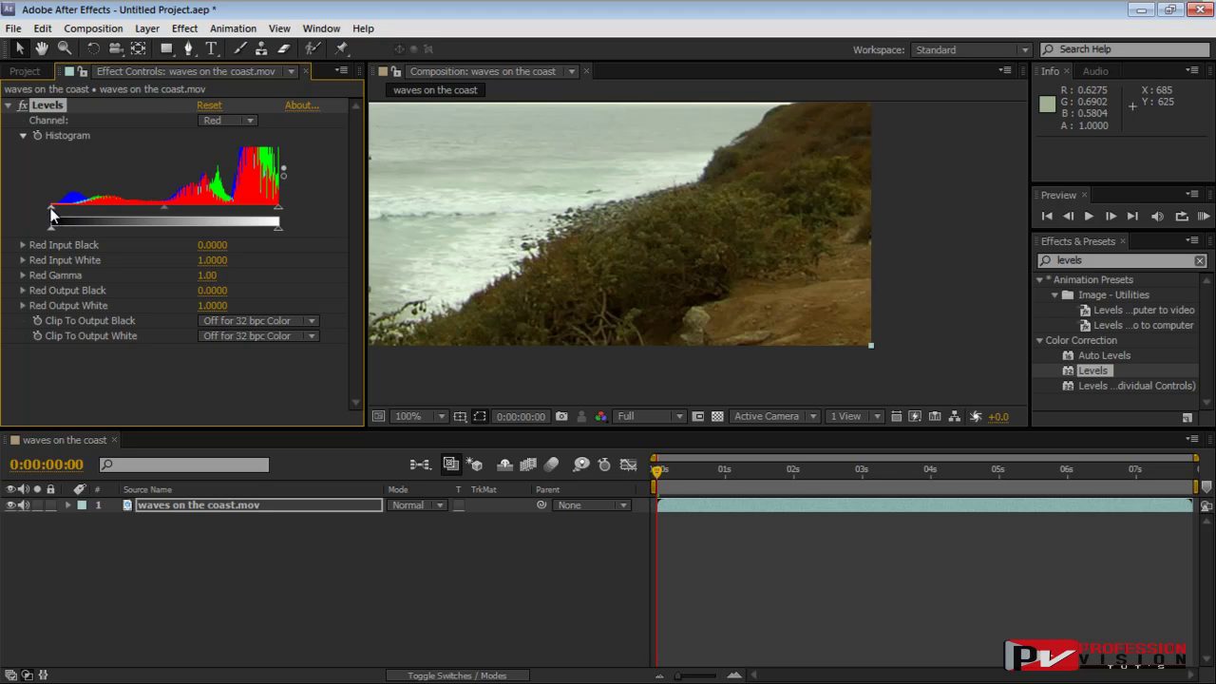
left_click_drag(54, 207, 79, 214)
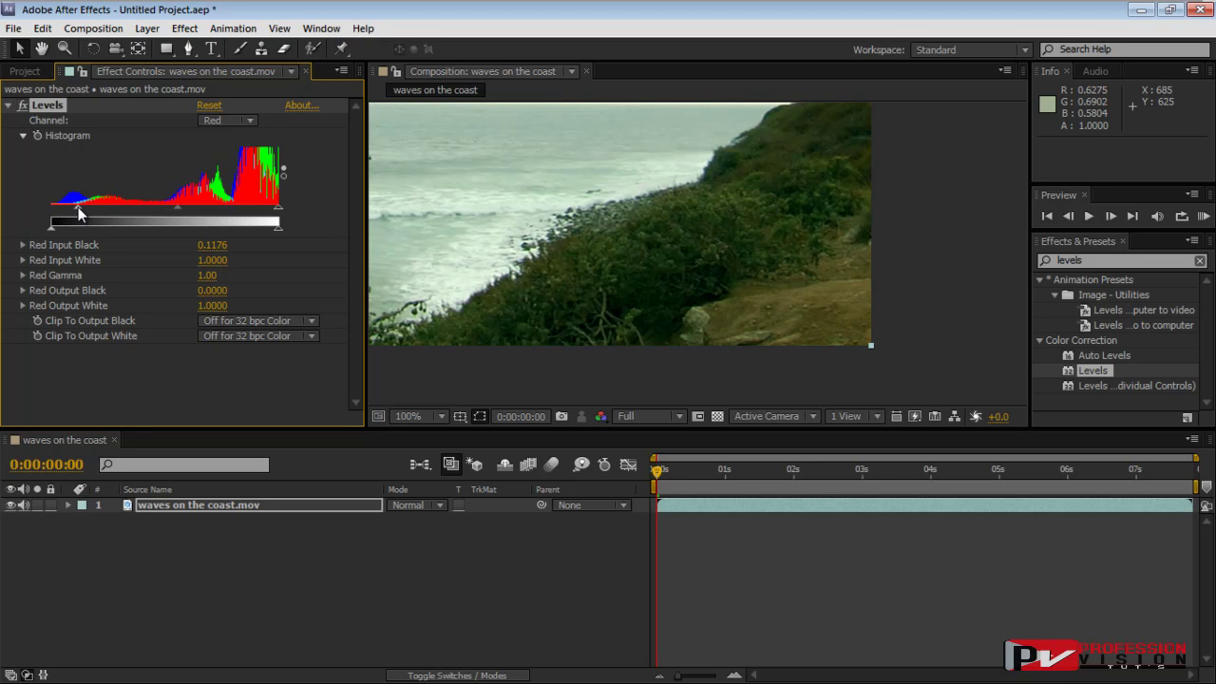
- Set Green Input Black to 0.0941 and Blue Input Black to 0.0235 in the Levels effect
left_click(240, 122)
left_click(250, 181)
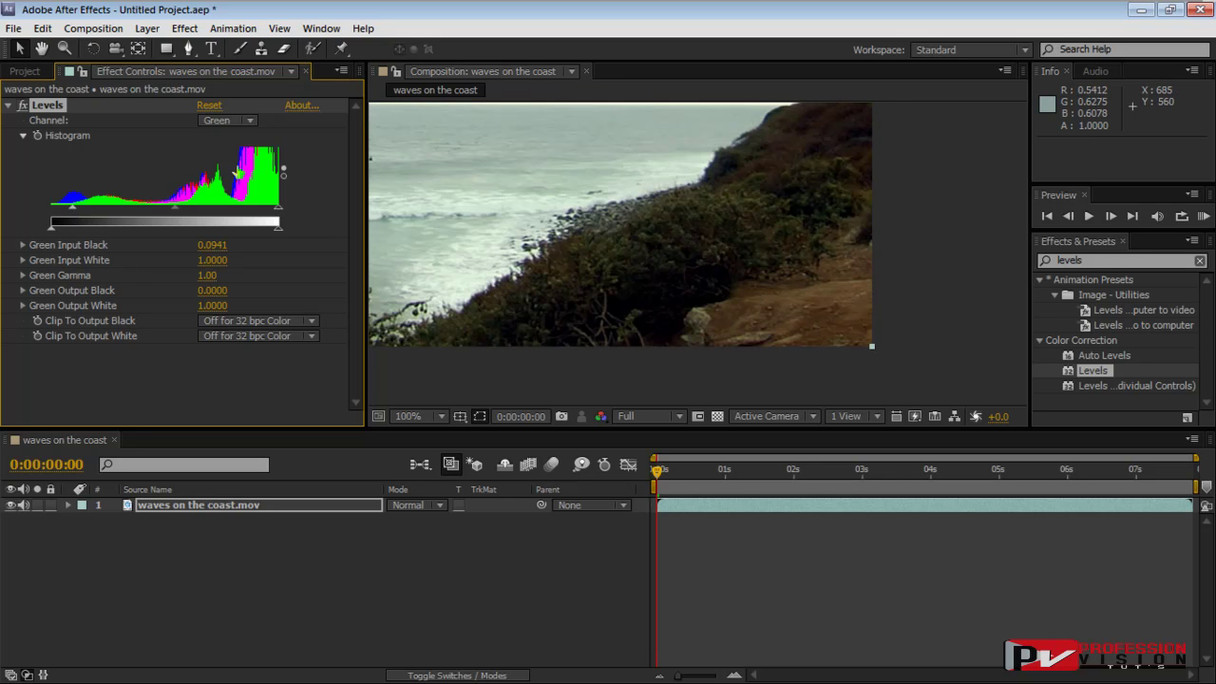
left_click(226, 121)
left_click(255, 201)
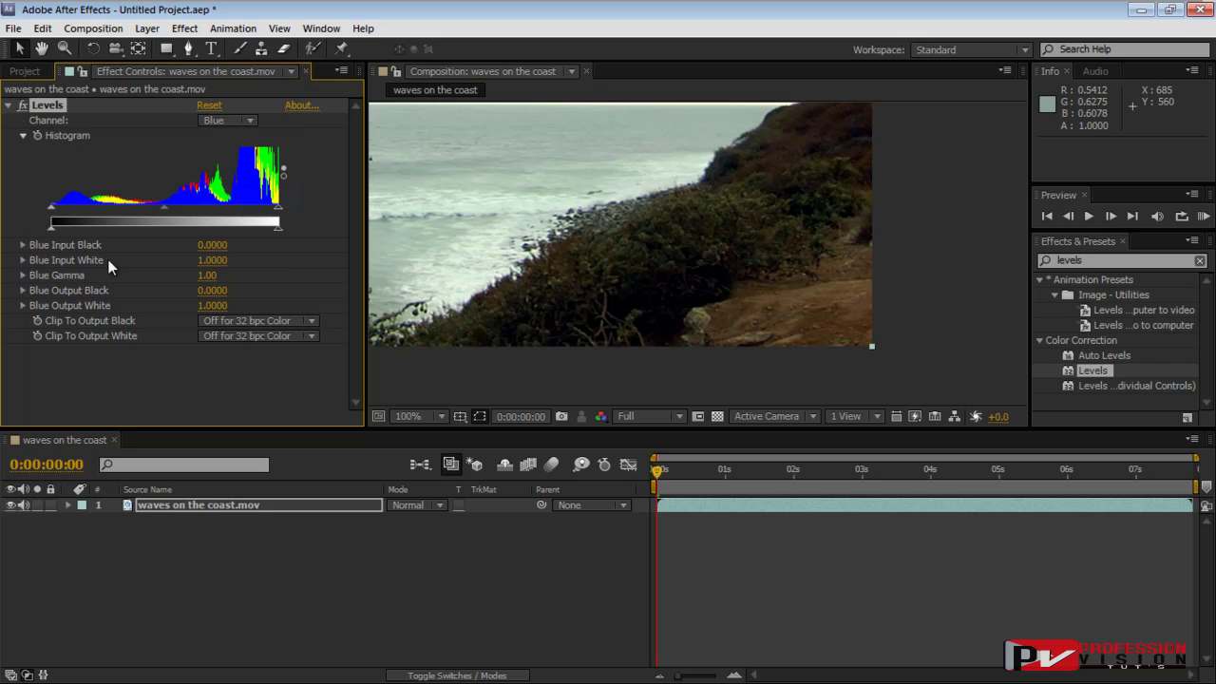
left_click_drag(58, 209, 56, 209)
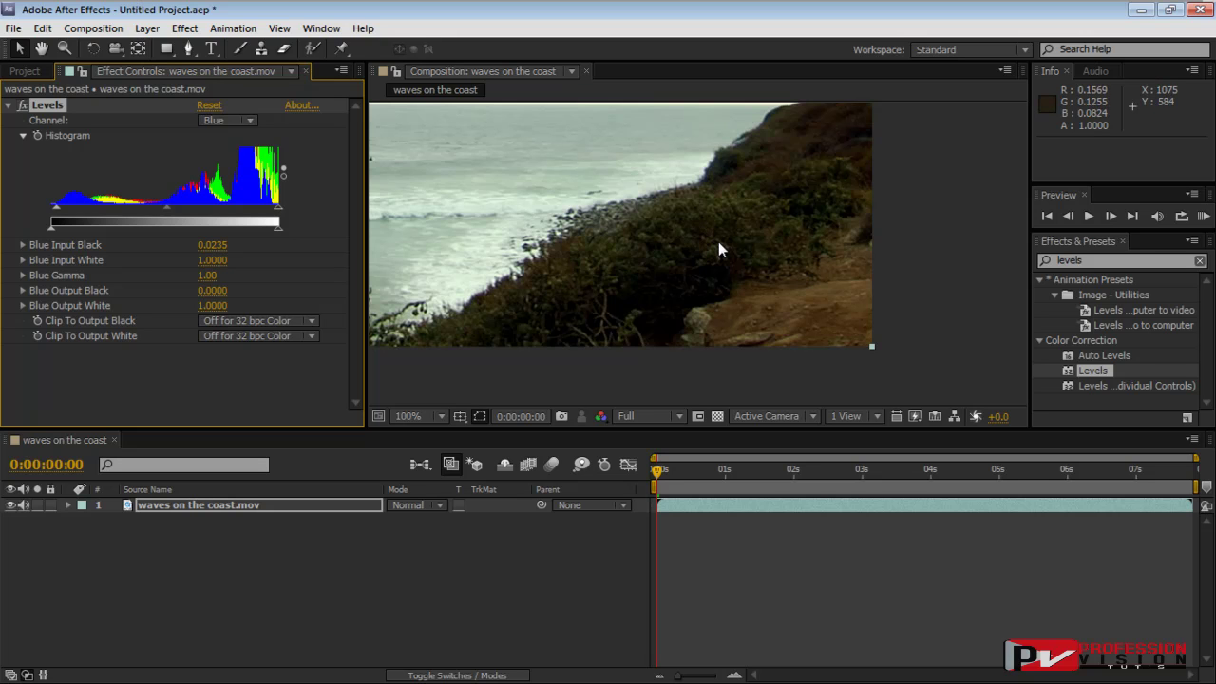
- Review the whole corrected shot at 50% and return the Levels channel to RGB
scroll(661, 172, "down", 2)
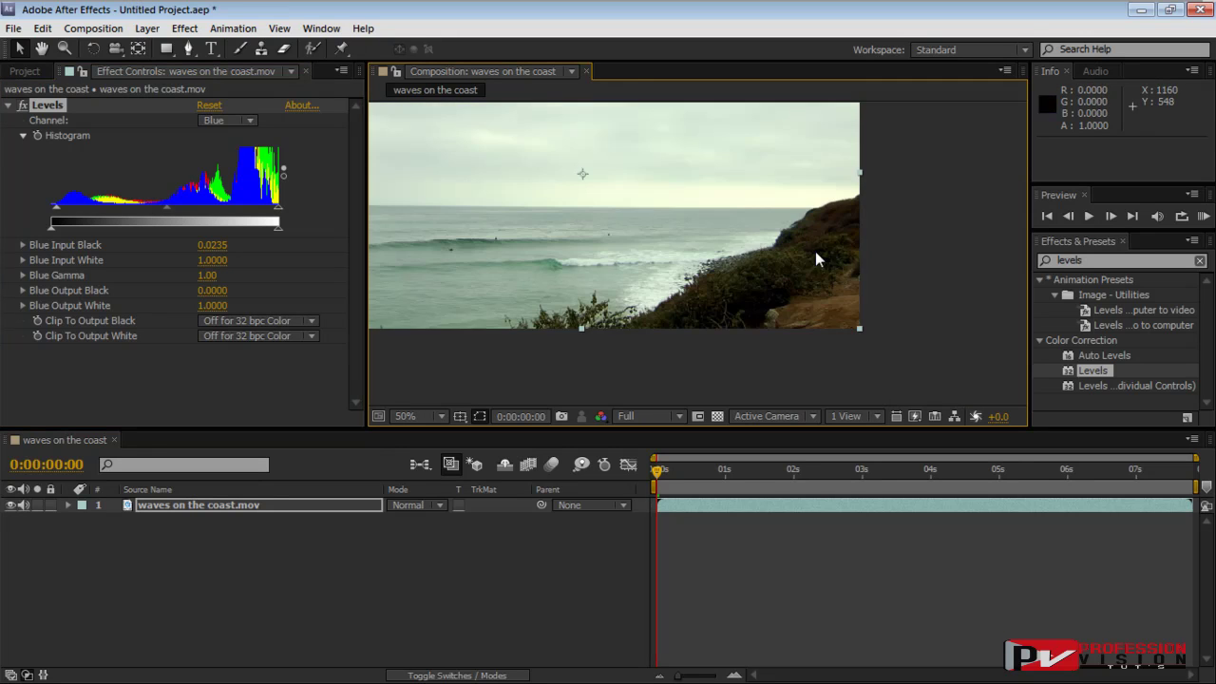
scroll(855, 275, "up", 1)
scroll(858, 342, "down", 1)
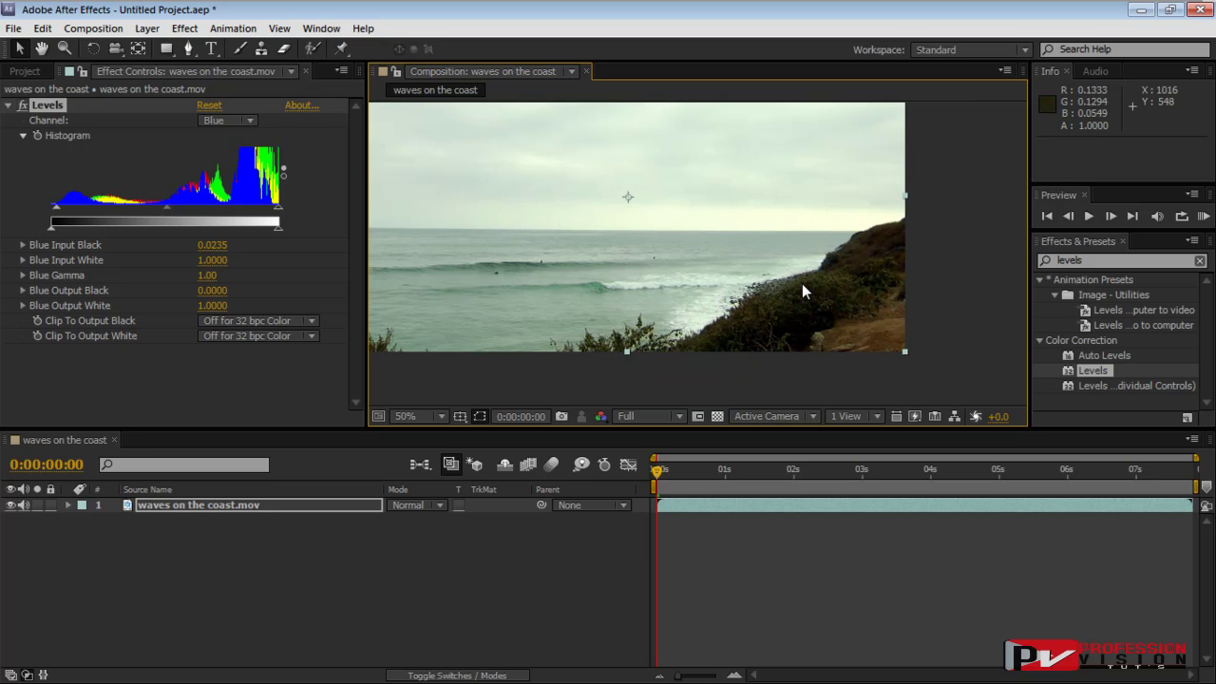
left_click(233, 121)
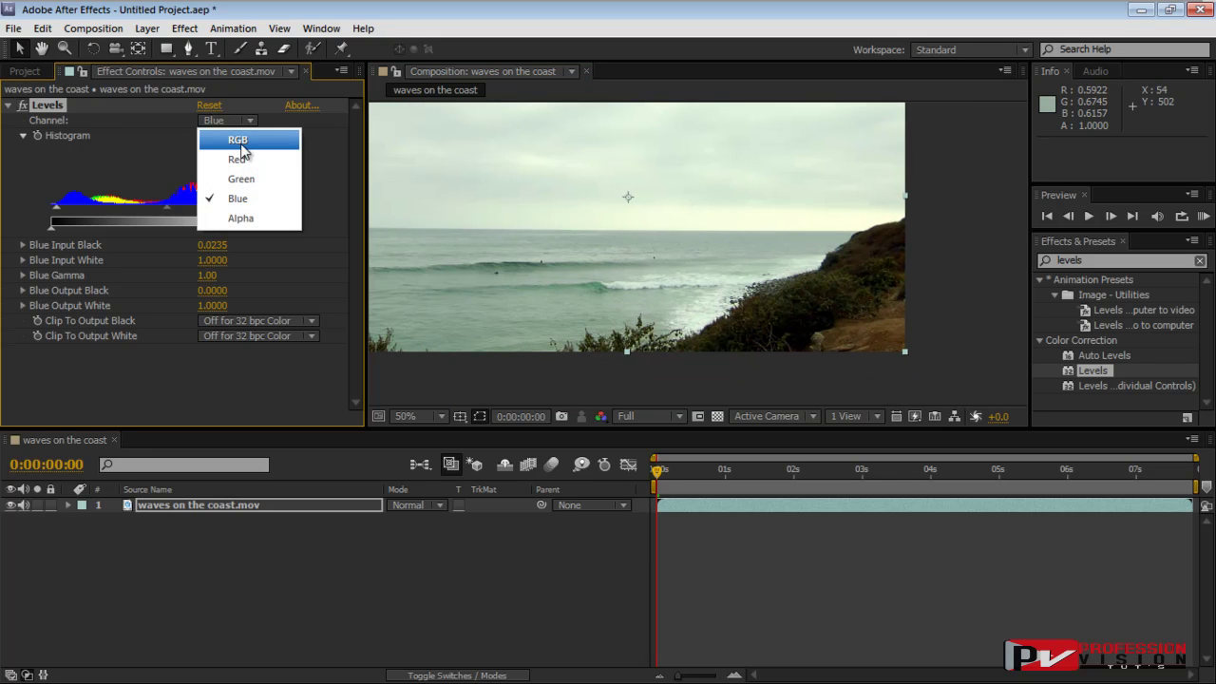
left_click(240, 143)
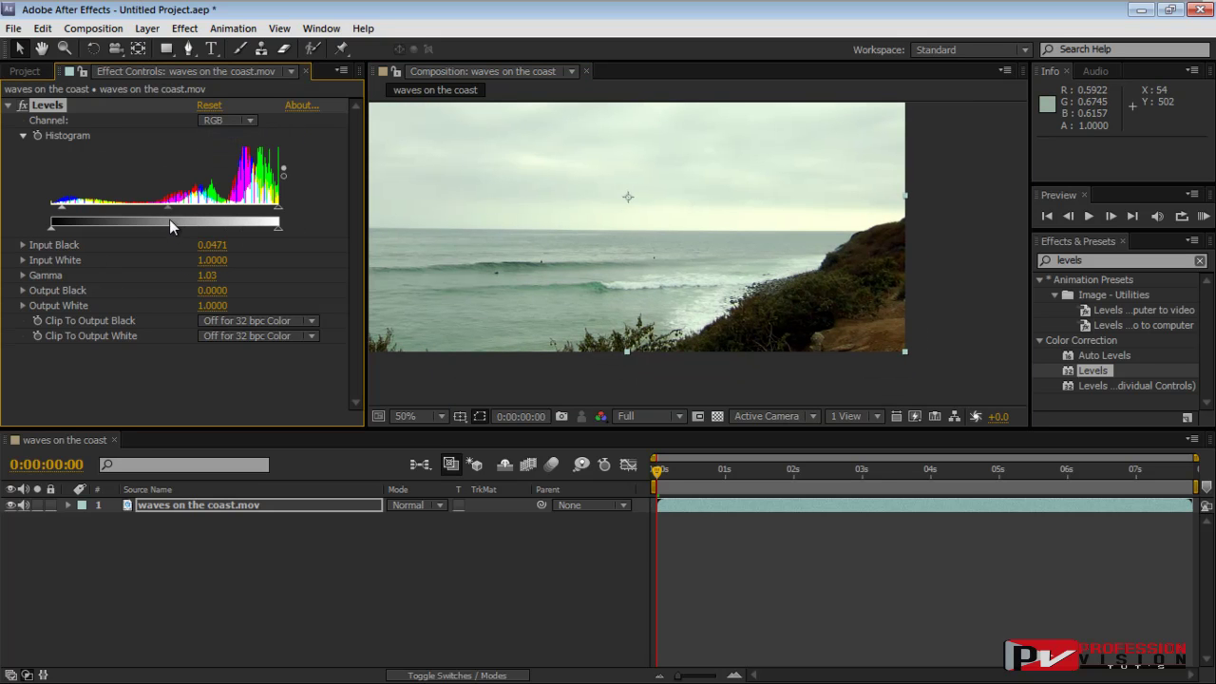
- Set the Levels Gamma to 1.30 for RGB and compare the hillside at 100% with the effect off and on
mouse_move(165, 208)
left_mouse_down()
mouse_move(138, 208)
mouse_move(149, 211)
left_mouse_up()
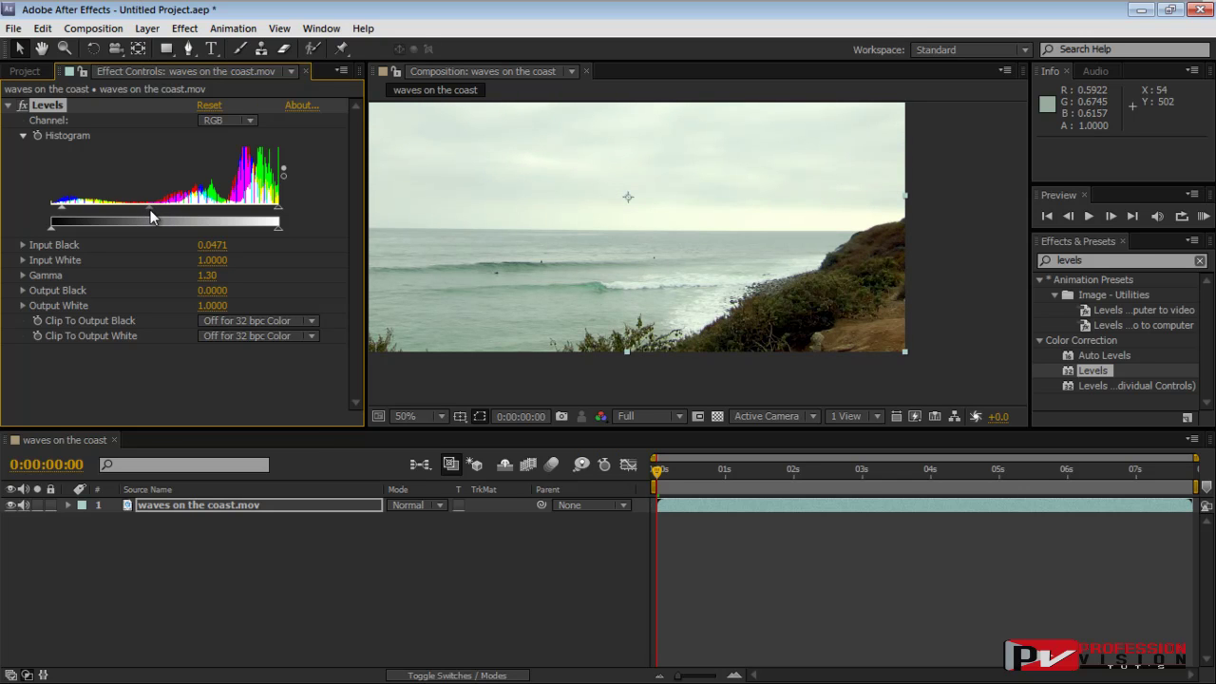
key("period")
left_click_drag(883, 339, 768, 218)
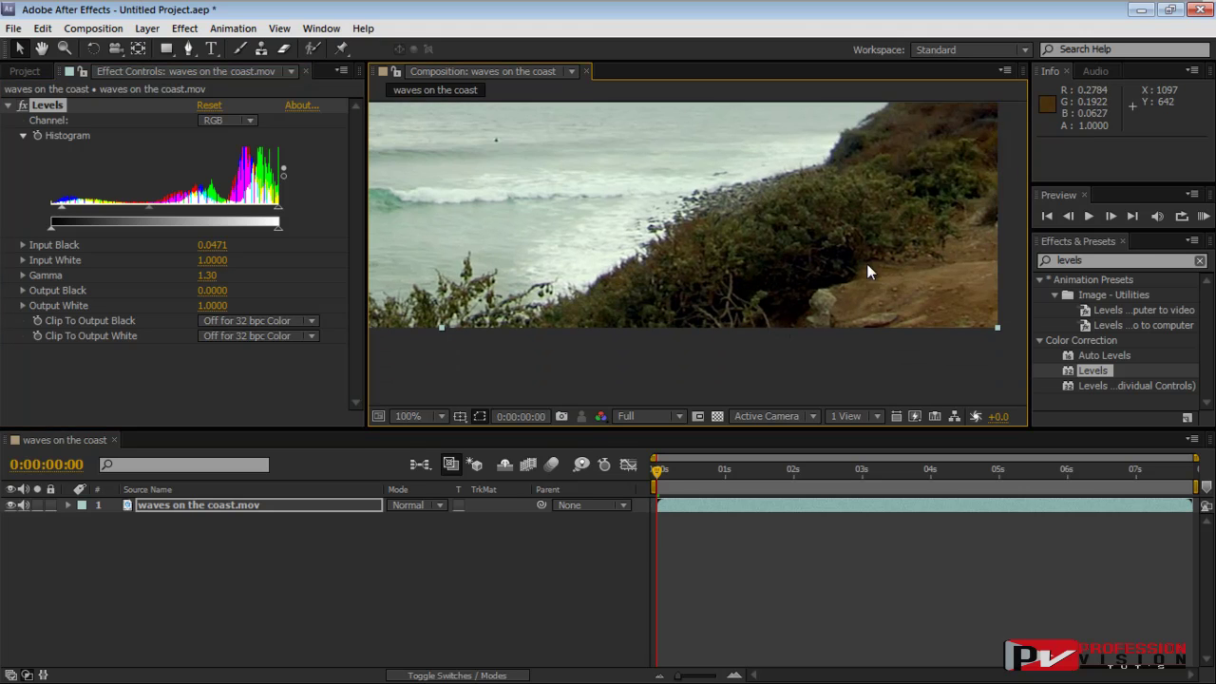
left_click(23, 106)
left_click(23, 106)
left_click(23, 105)
left_click(23, 106)
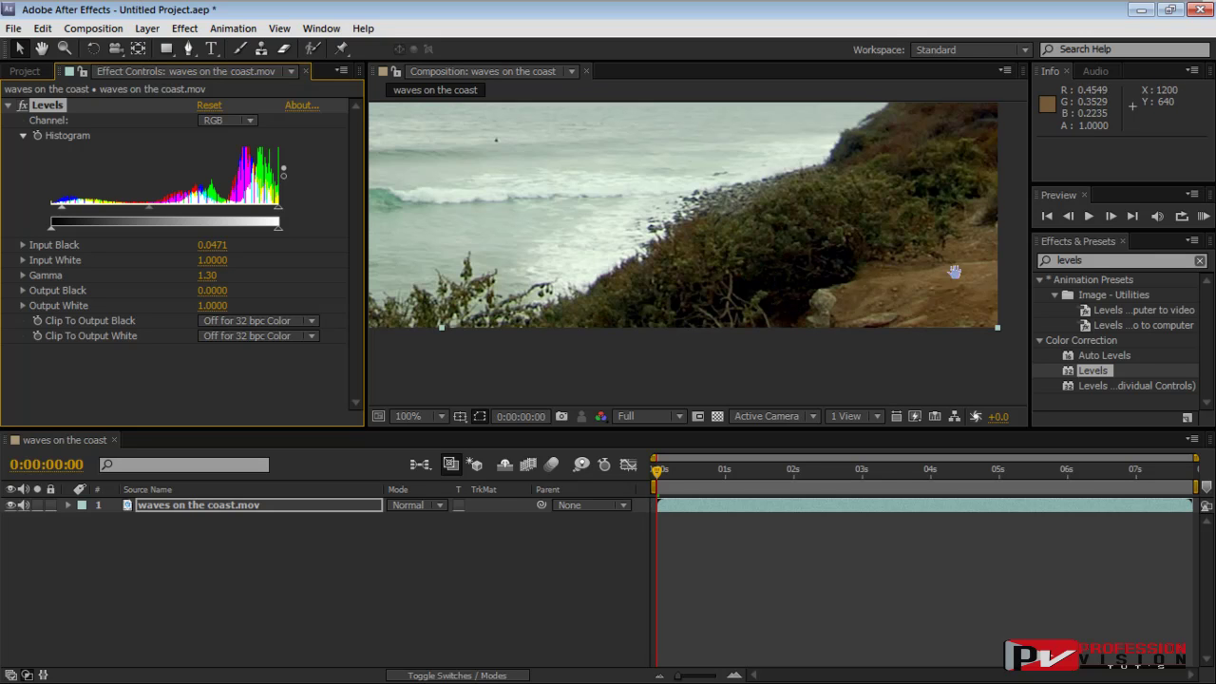
left_click_drag(954, 268, 802, 345)
left_click_drag(555, 253, 903, 295)
left_click_drag(594, 285, 648, 284)
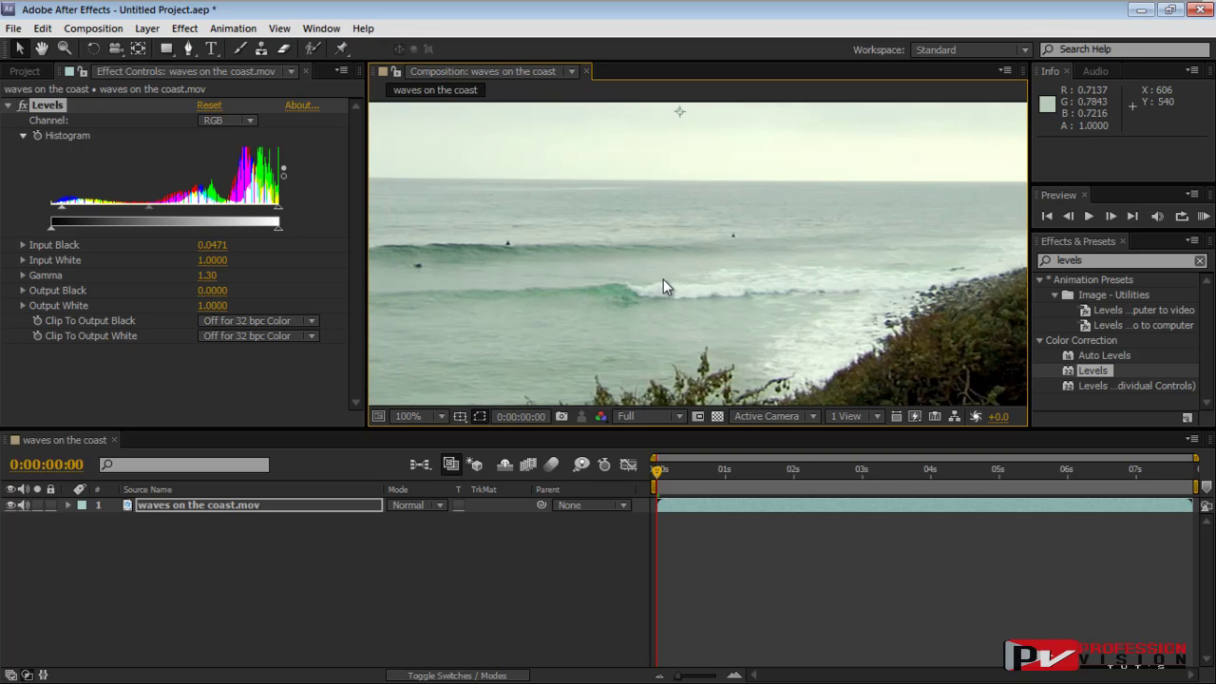
scroll(663, 279, "down", 2)
left_click_drag(658, 188, 647, 301)
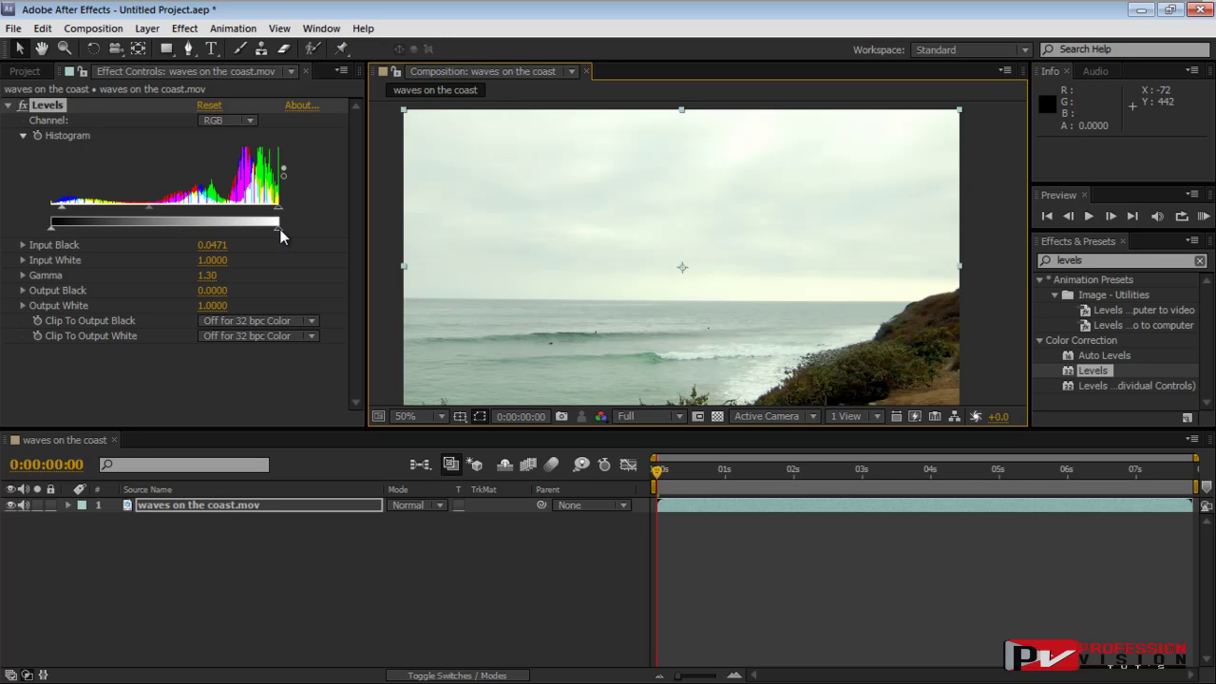
- Try Output Black at 0.2314 and Output White at 0.6941 in Levels, restoring each to 0.0000 and 1.0000
mouse_move(281, 236)
left_mouse_down()
mouse_move(192, 235)
mouse_move(293, 232)
left_mouse_up()
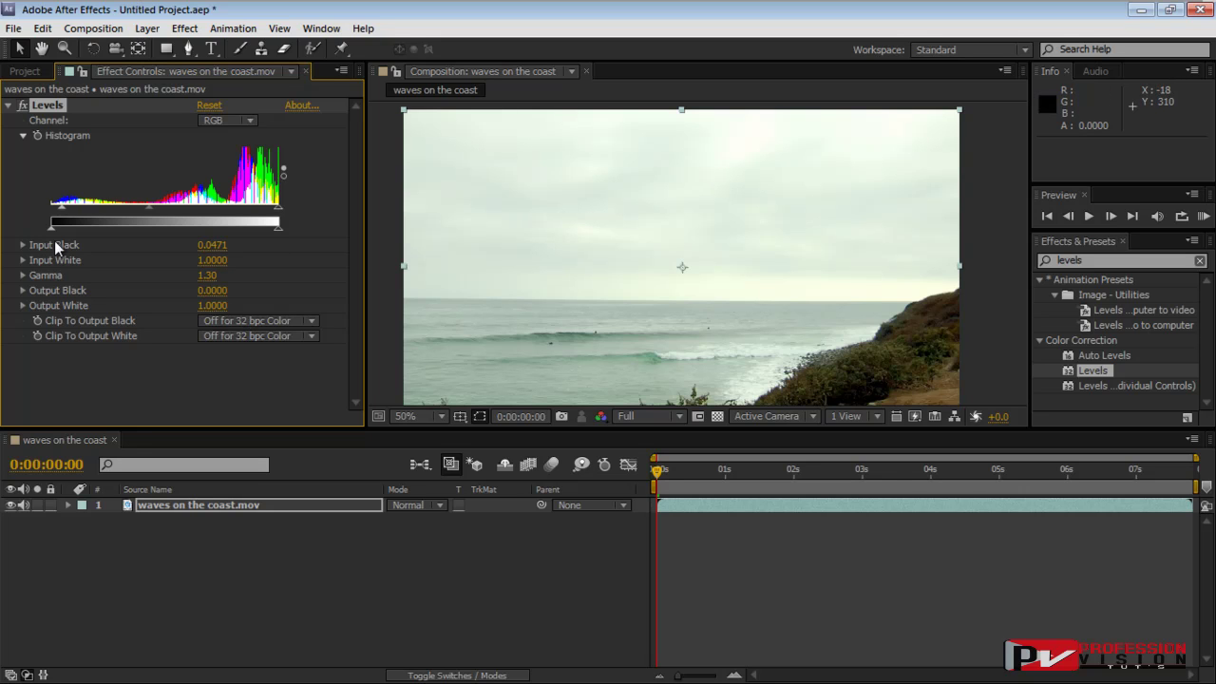
left_click_drag(50, 229, 103, 230)
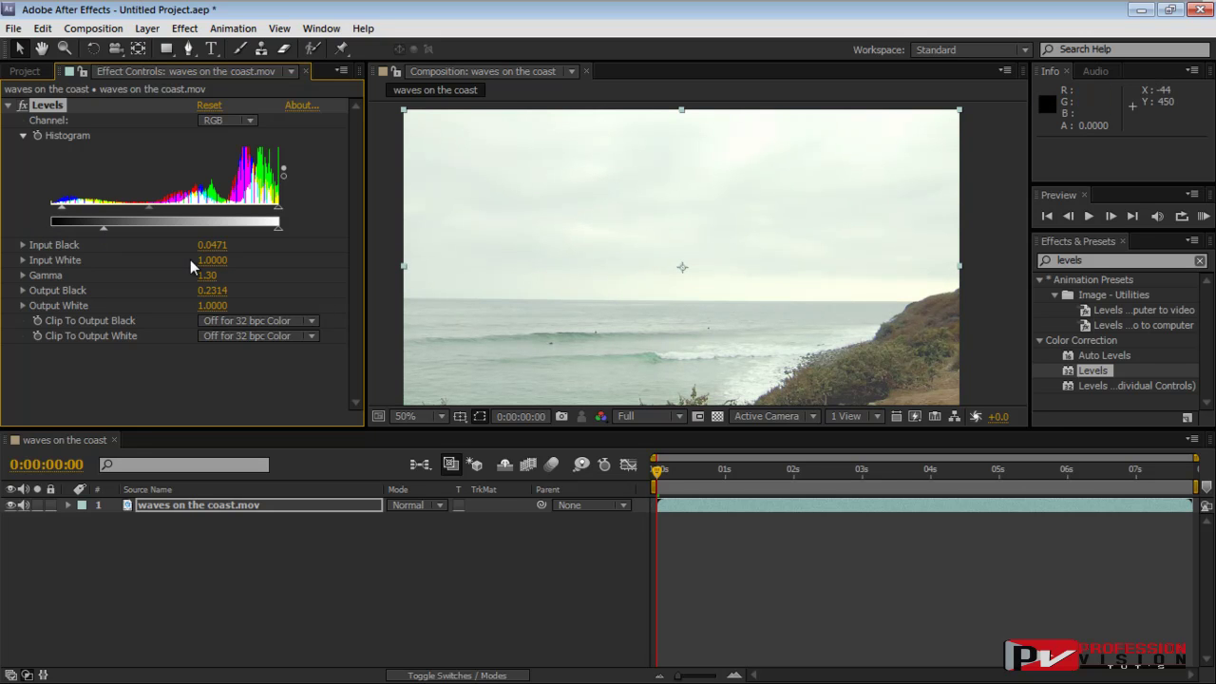
left_click_drag(104, 229, 31, 230)
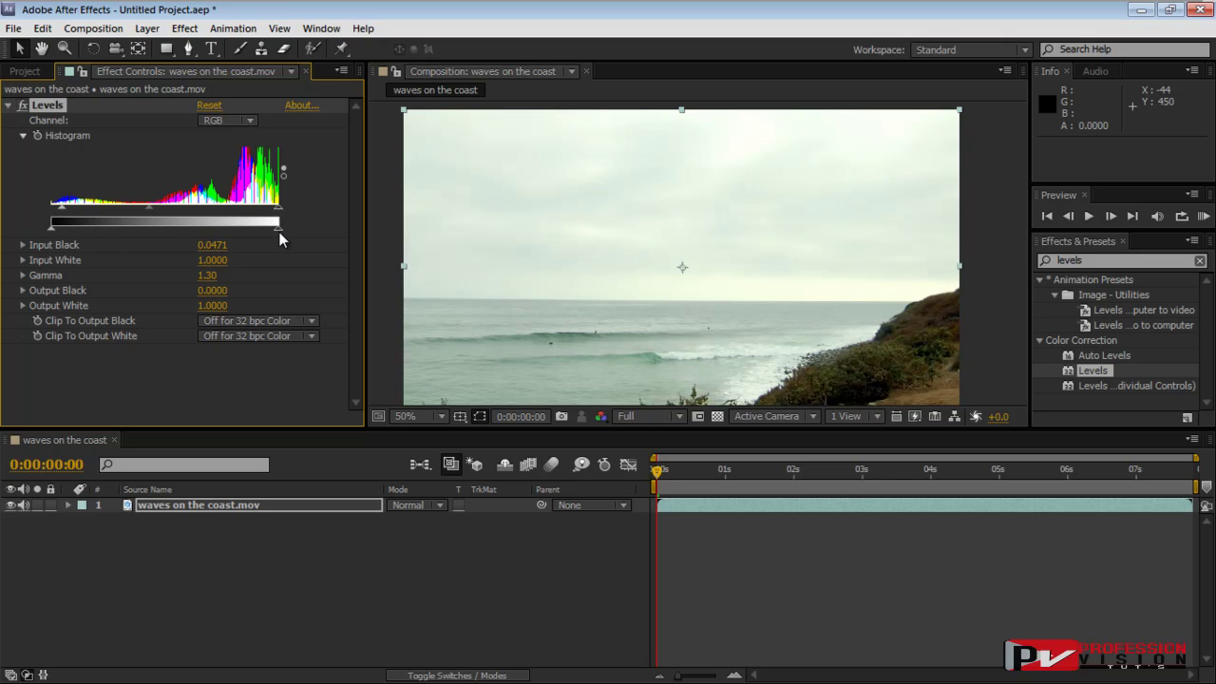
left_click_drag(277, 229, 208, 229)
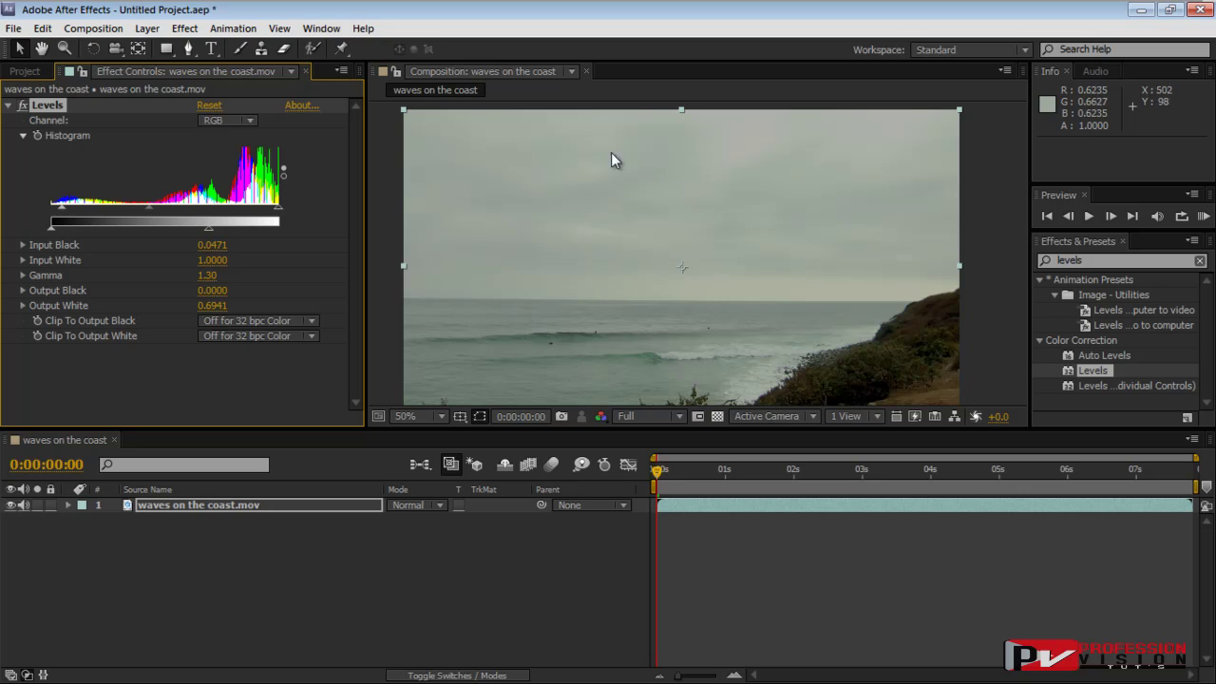
left_click_drag(210, 228, 295, 236)
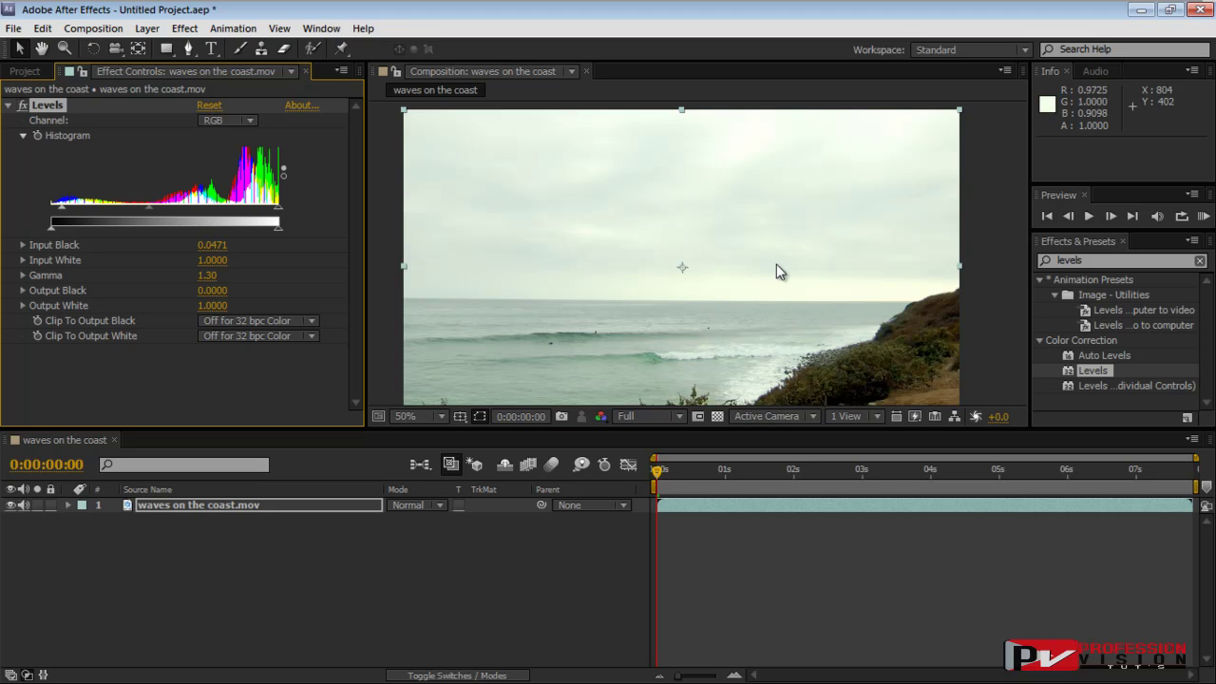
- Search the effects for "curve" and apply the Curves effect to the waves on the coast.mov layer
left_click(1101, 267)
type("curve")
left_click_drag(1093, 340, 240, 505)
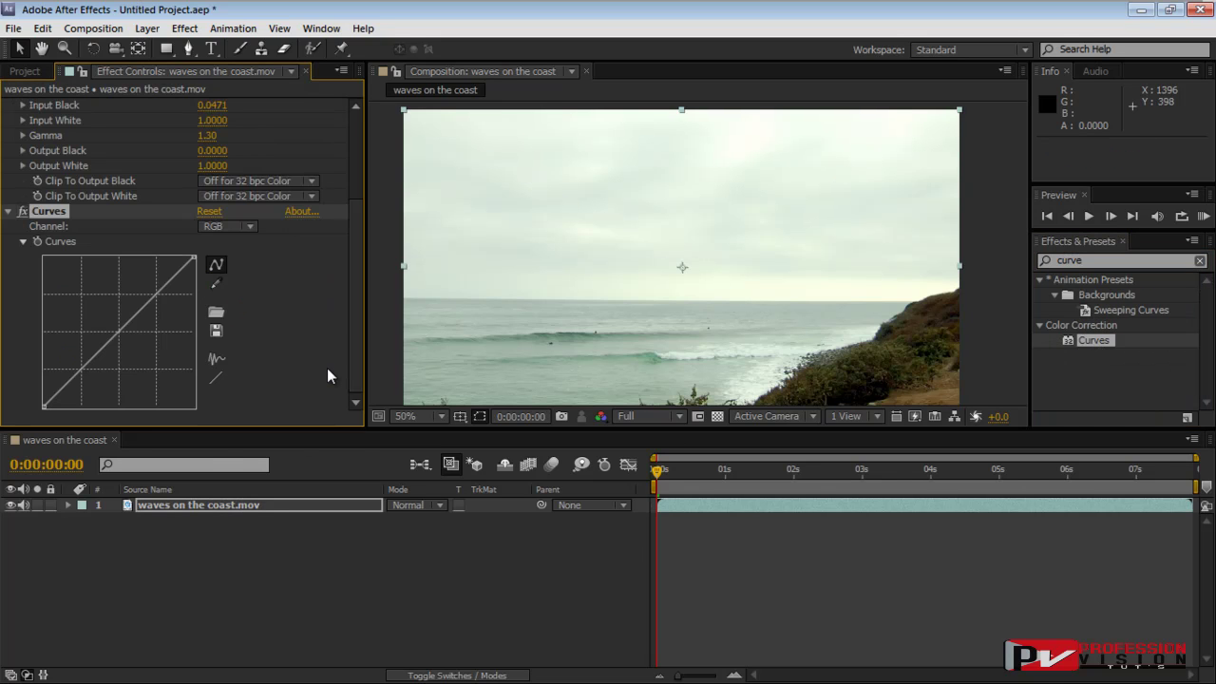
- Shape the RGB curve into a gentle S by raising its upper section and lowering its lower section
left_click_drag(354, 309, 354, 347)
left_click_drag(157, 296, 158, 291)
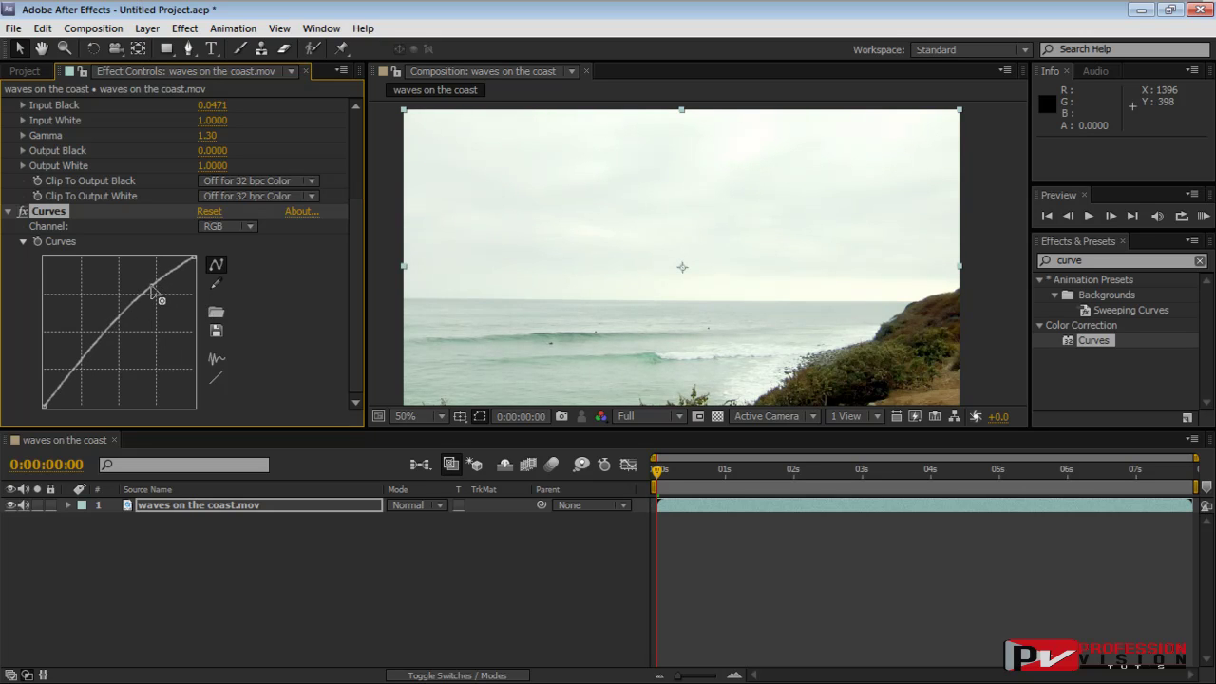
mouse_move(70, 378)
left_mouse_down()
mouse_move(82, 397)
mouse_move(81, 376)
left_mouse_up()
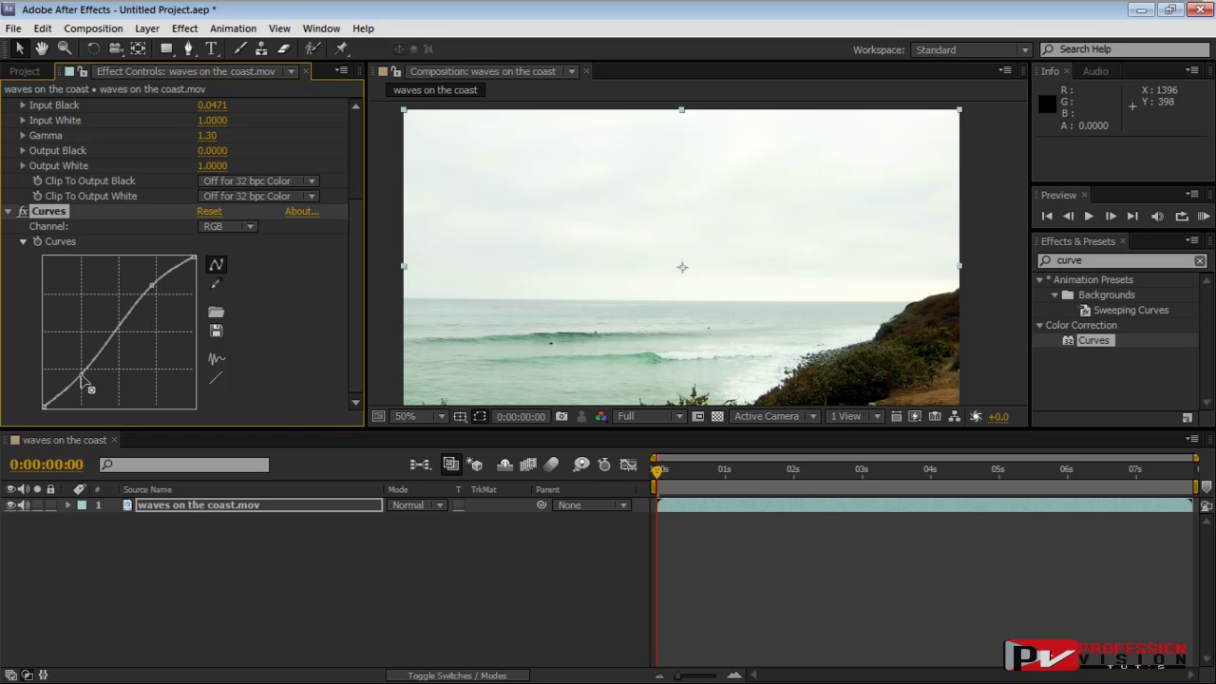
- Compare the waves at 100% with Curves off and on, leaving it enabled, and review the whole shot at 50%
left_click_drag(791, 361, 777, 319)
scroll(779, 300, "up", 2)
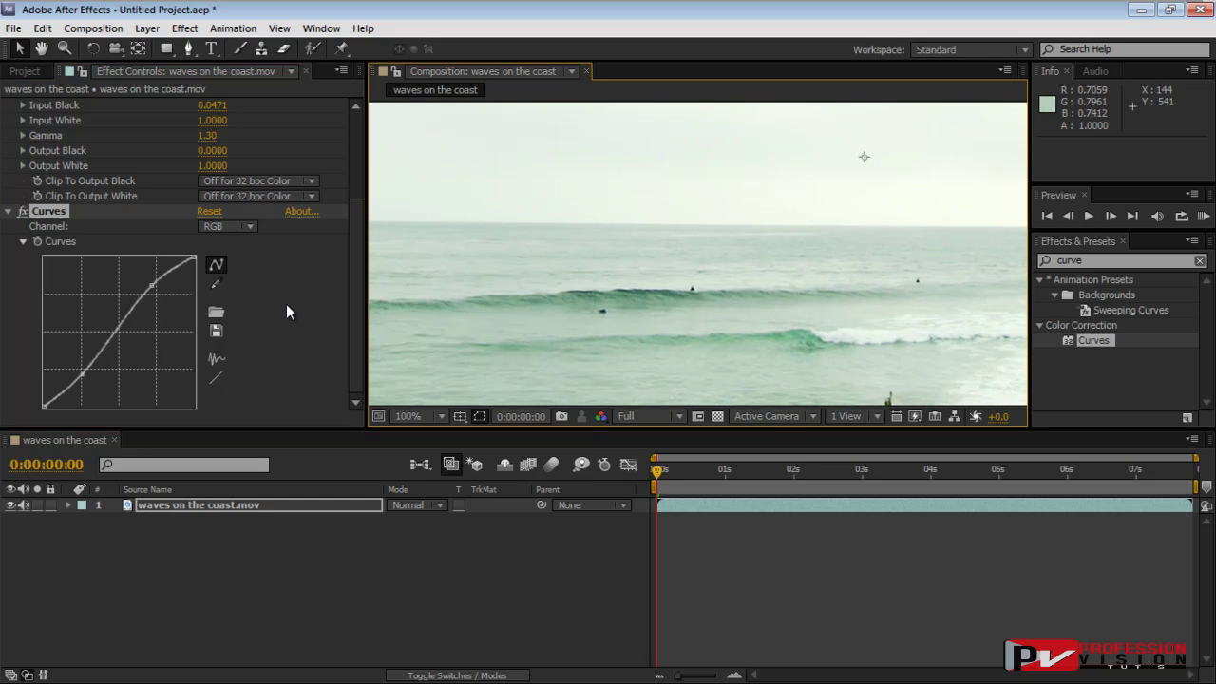
left_click(23, 213)
left_click(23, 213)
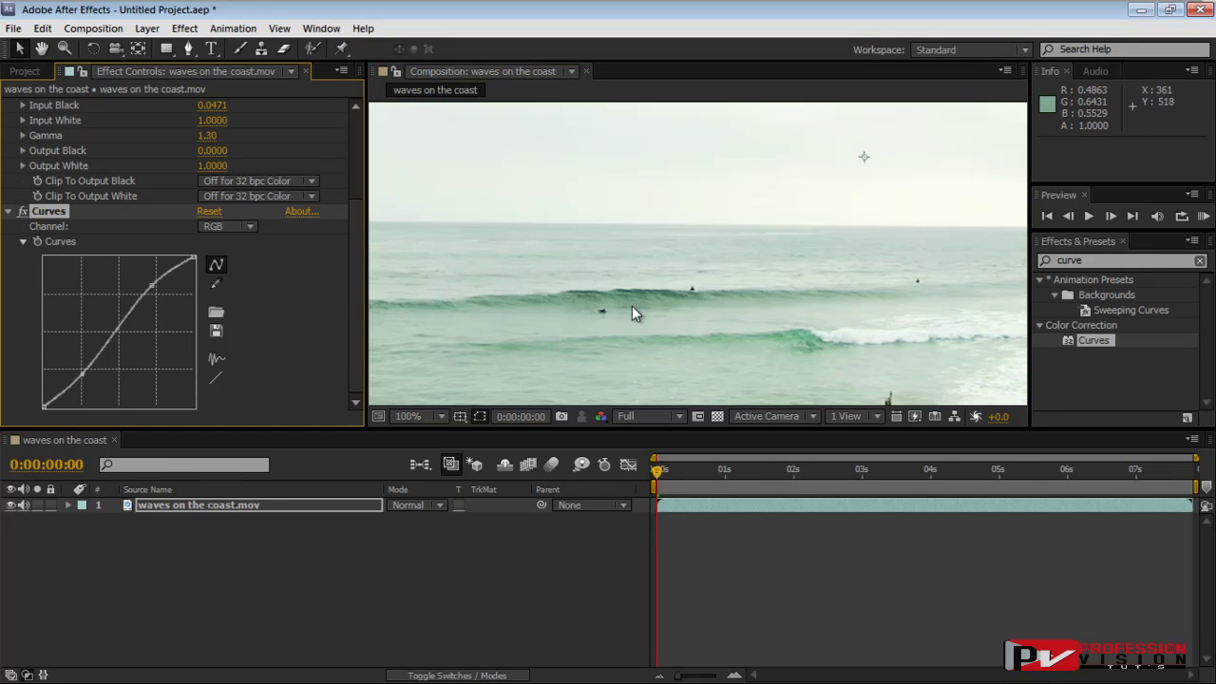
scroll(703, 264, "down", 2)
left_click_drag(823, 279, 725, 307)
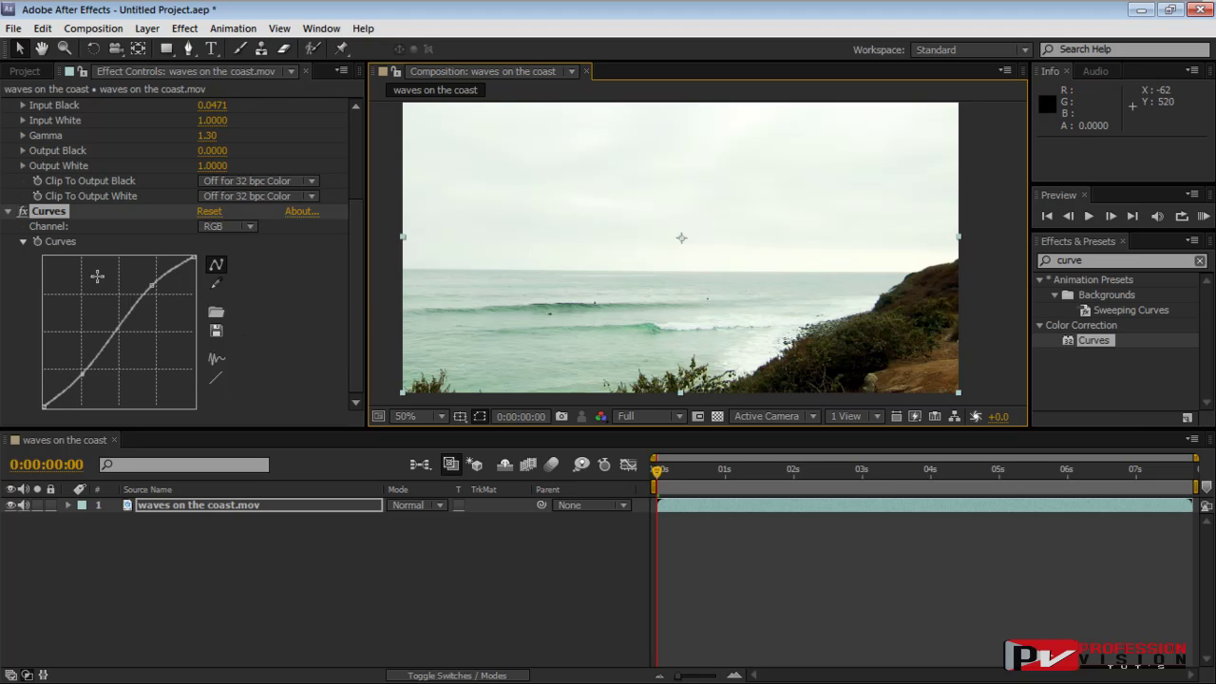
- Switch Curves to the Red channel and lower the curve's midpoint slightly, comparing the hillside before and after the change
left_click(246, 228)
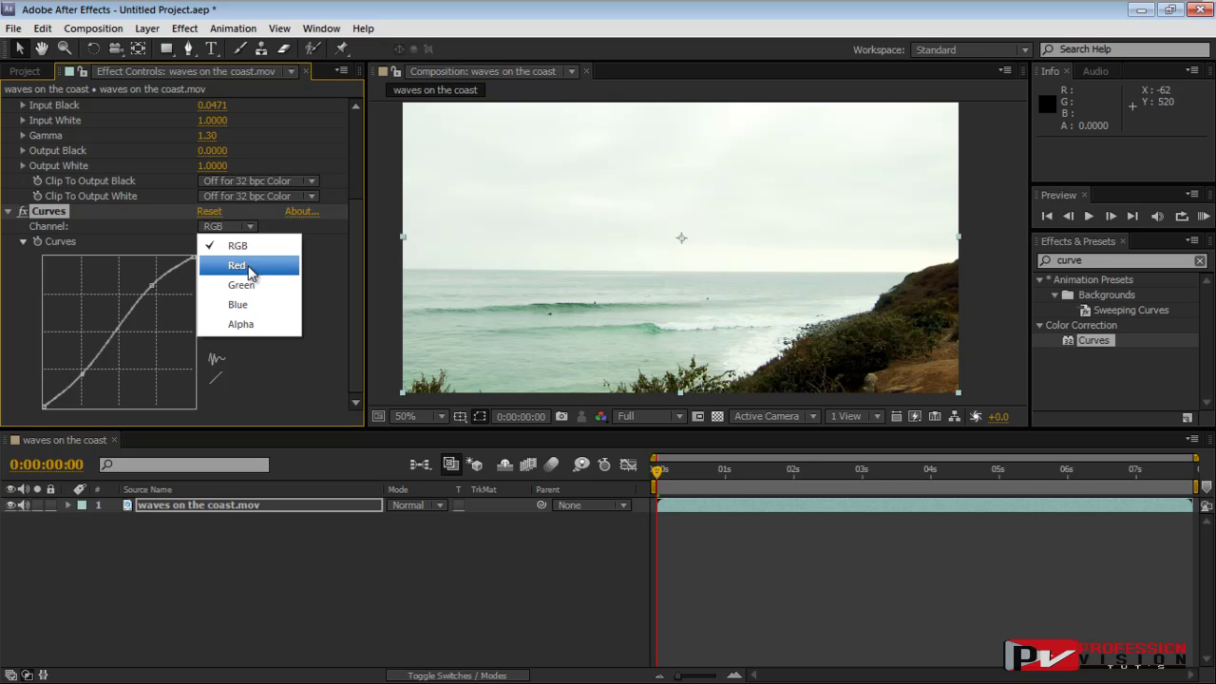
left_click(251, 267)
left_click_drag(767, 326, 679, 248)
left_click_drag(874, 333, 834, 250)
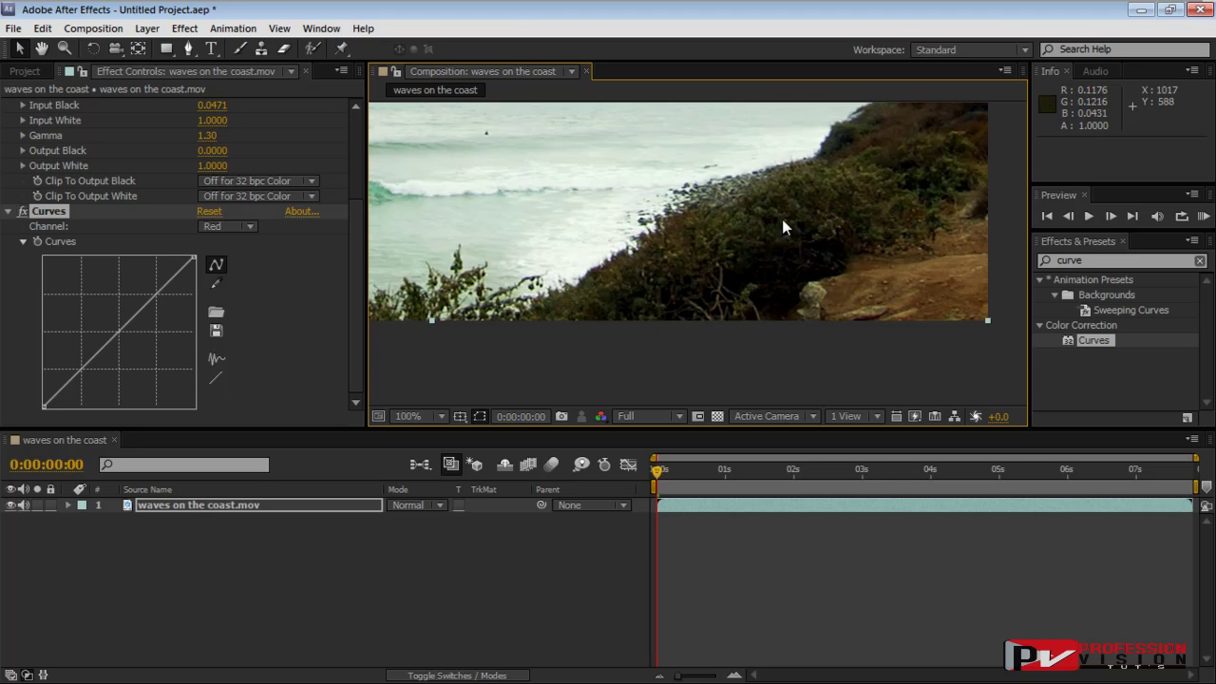
key("ctrl+z")
key("ctrl+shift+z")
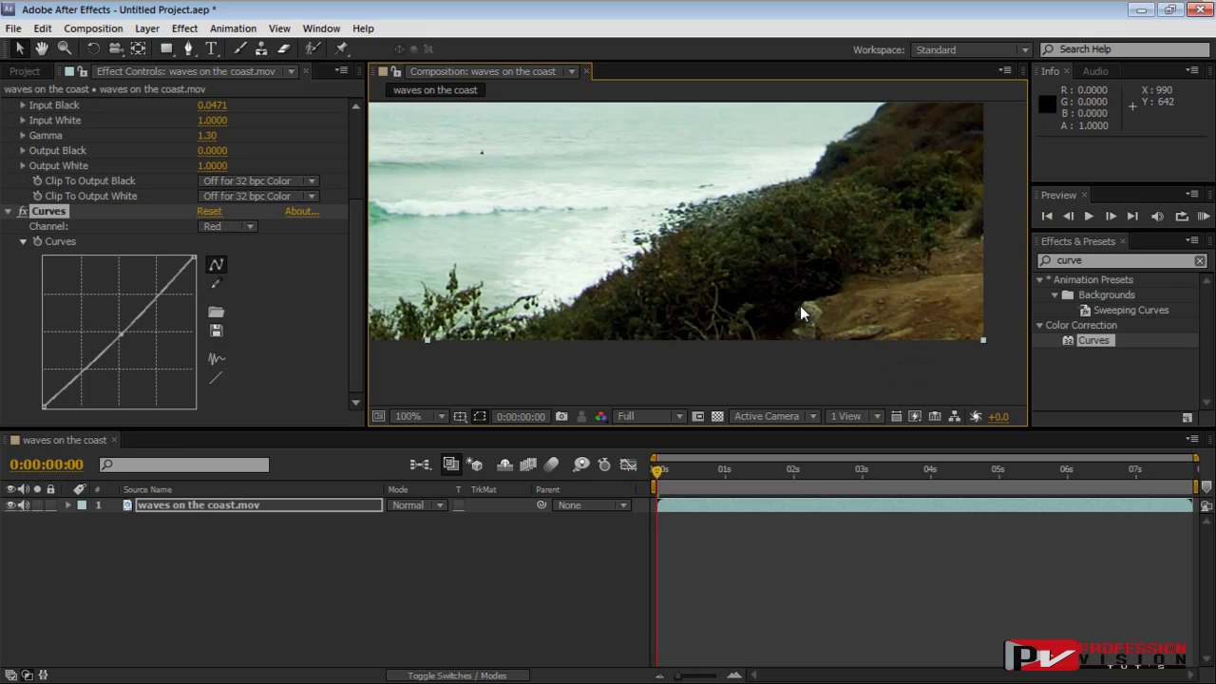
scroll(760, 296, "down", 2)
left_click_drag(746, 291, 827, 334)
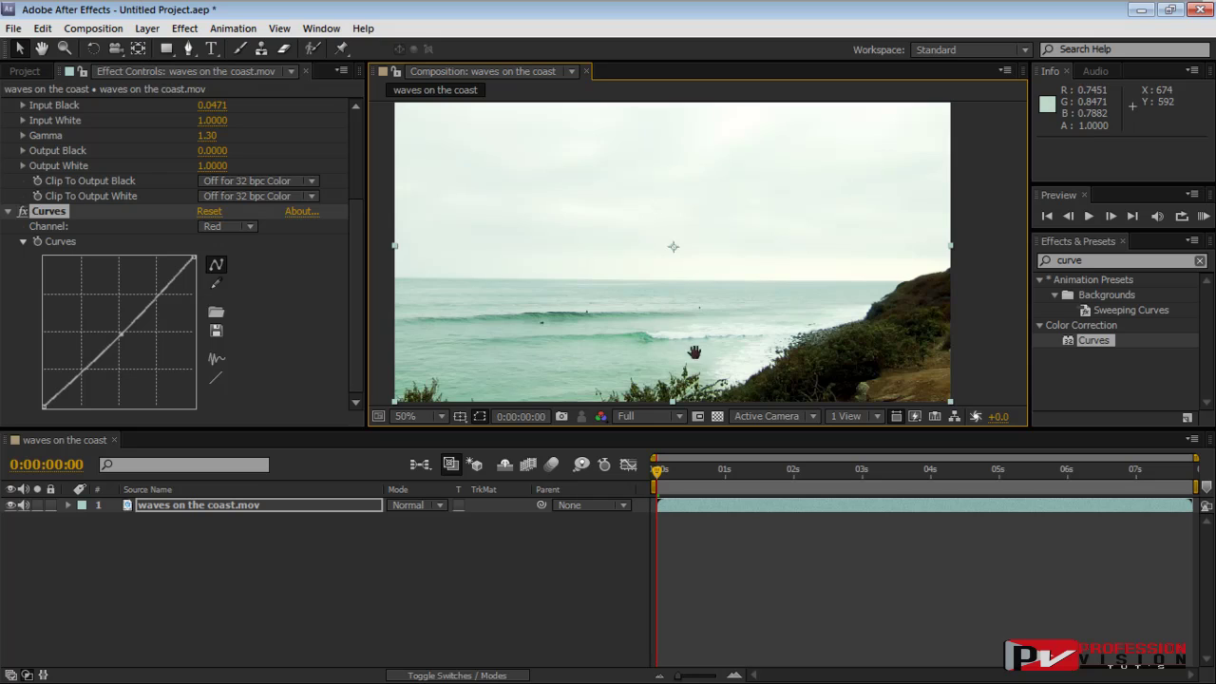
scroll(713, 268, "up", 2)
scroll(703, 276, "down", 2)
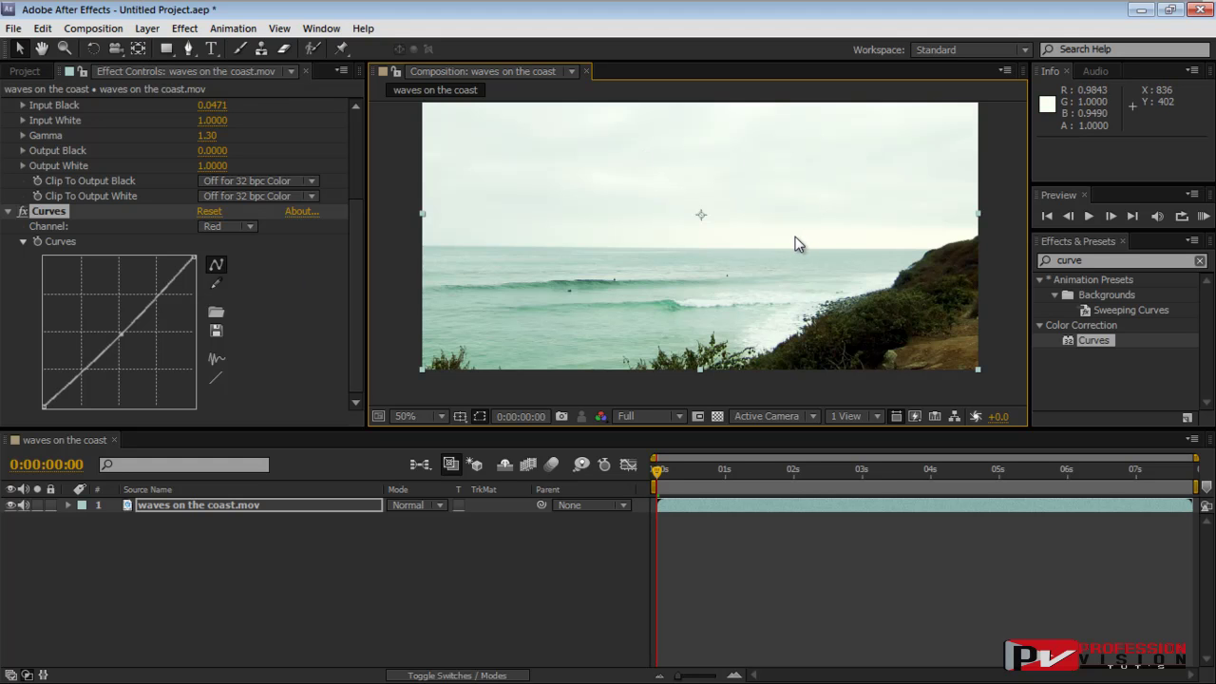
- Raise the upper section of the Blue channel curve and compare the shot with Curves off and on
left_click(226, 227)
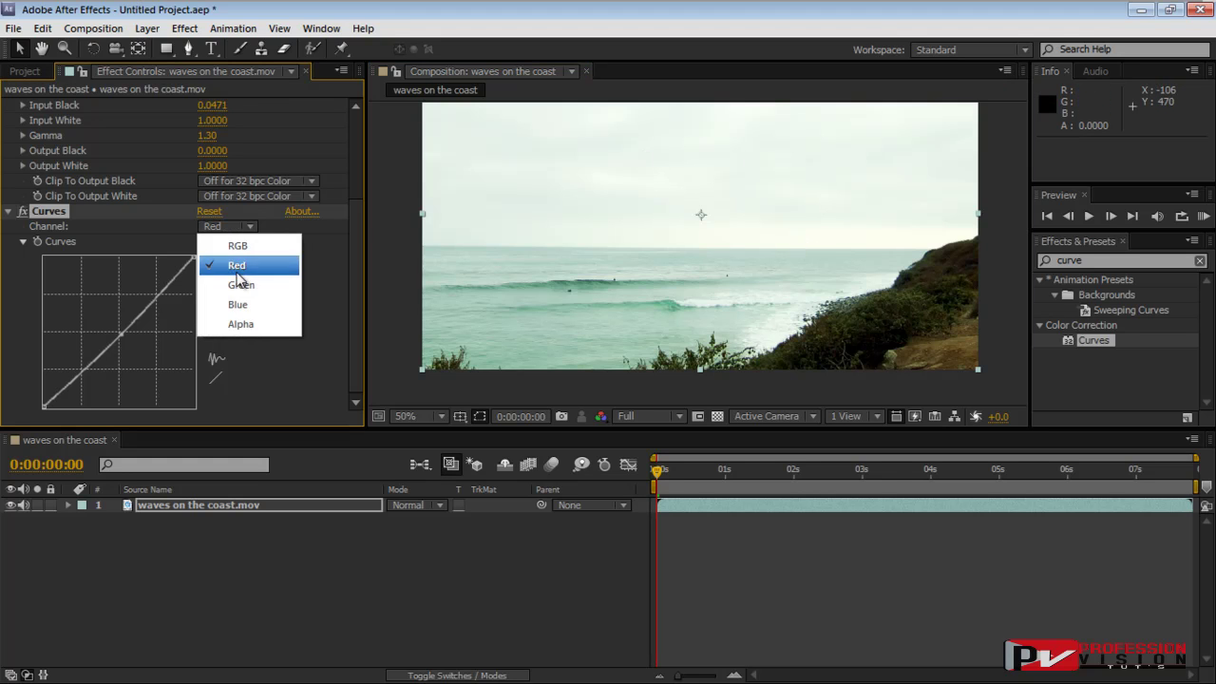
left_click(237, 304)
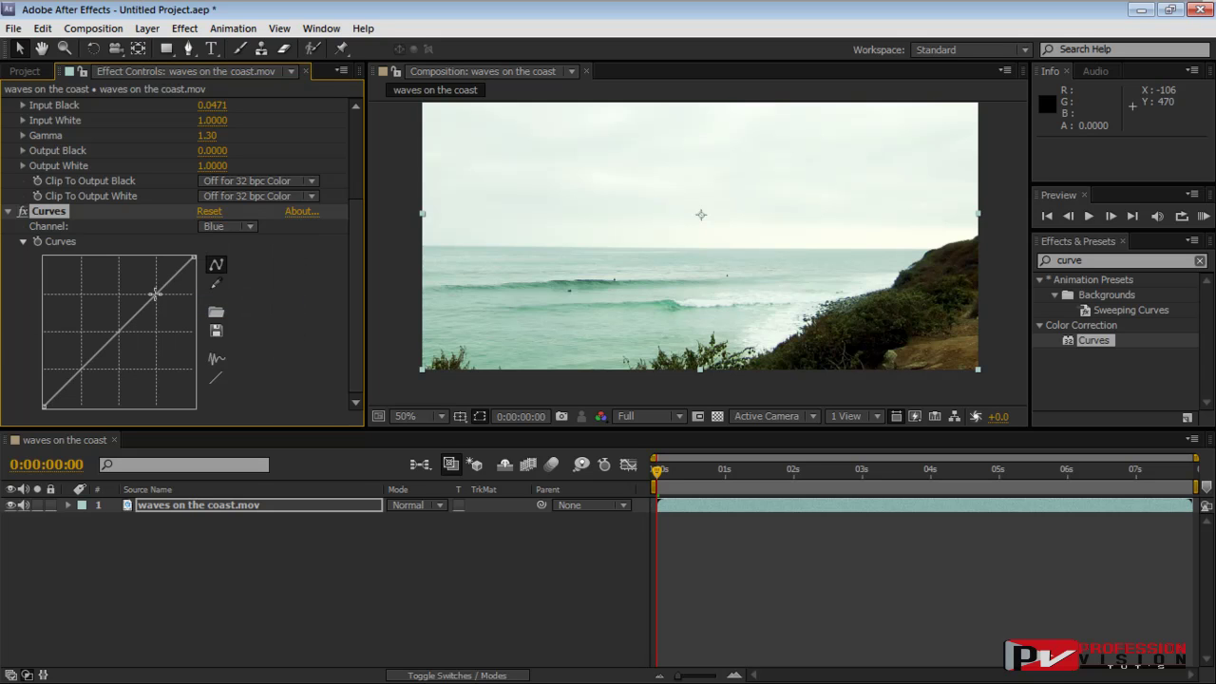
mouse_move(155, 295)
left_mouse_down()
mouse_move(158, 306)
mouse_move(149, 293)
left_mouse_up()
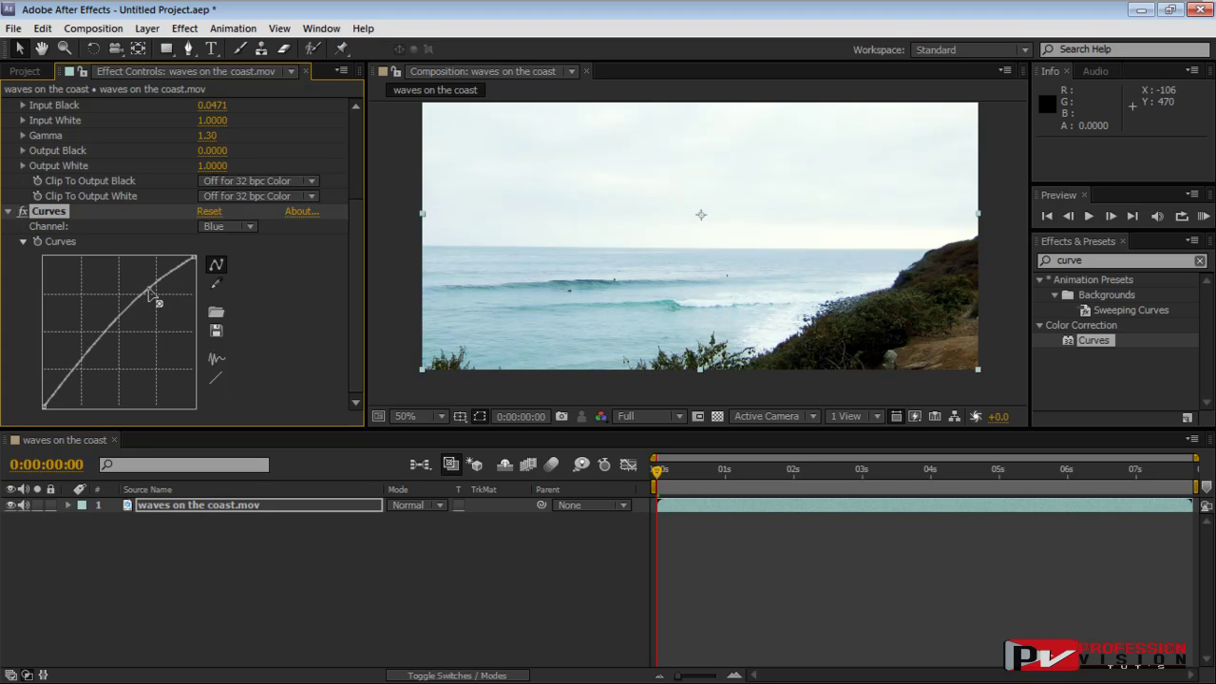
left_click(23, 212)
left_click(23, 212)
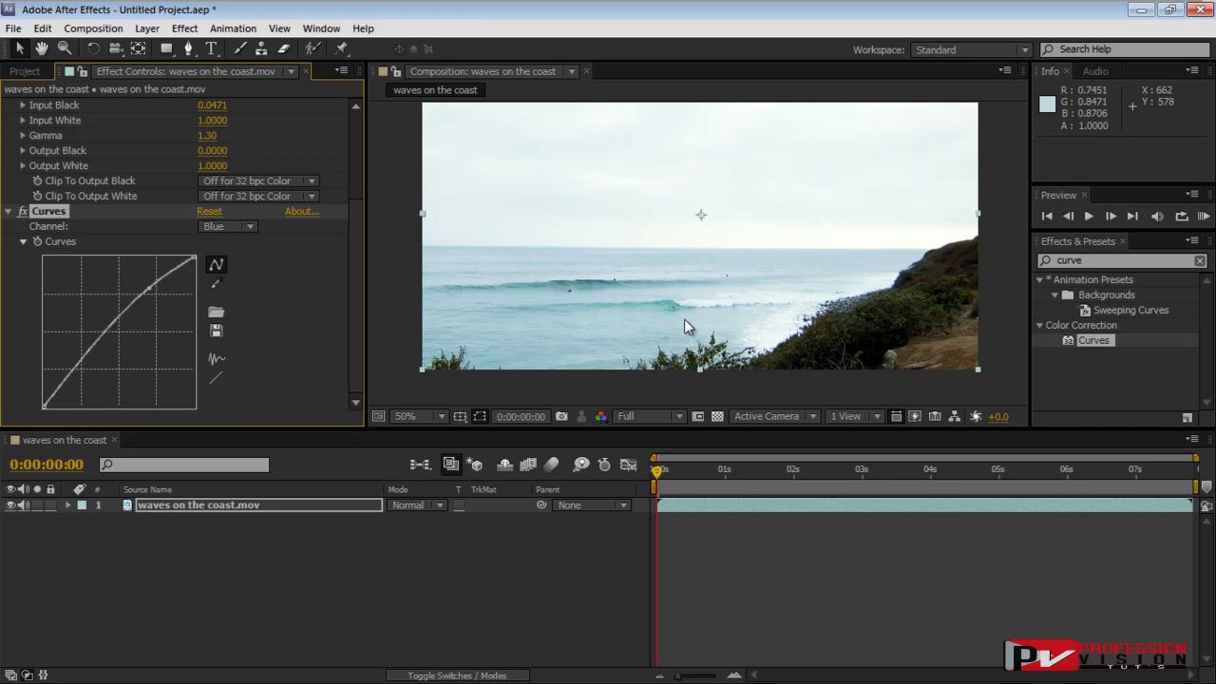
- Lift the lower section of the Green channel curve slightly, then try a much stronger boost and undo it
left_click(242, 228)
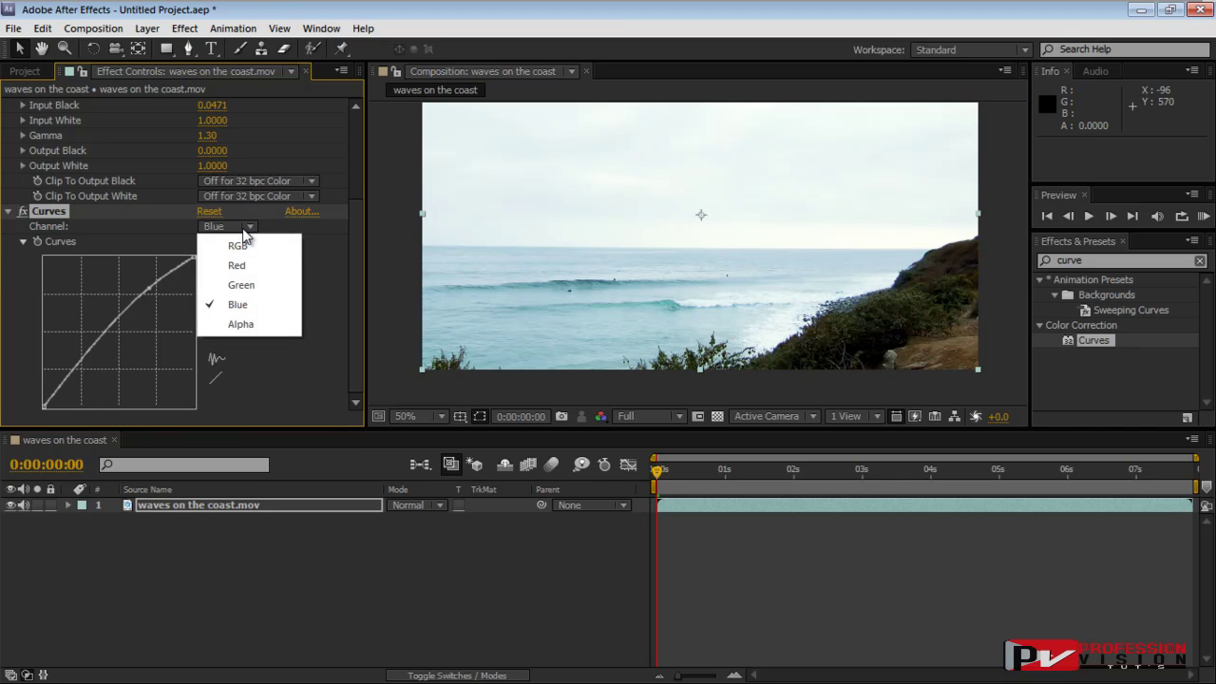
left_click(246, 288)
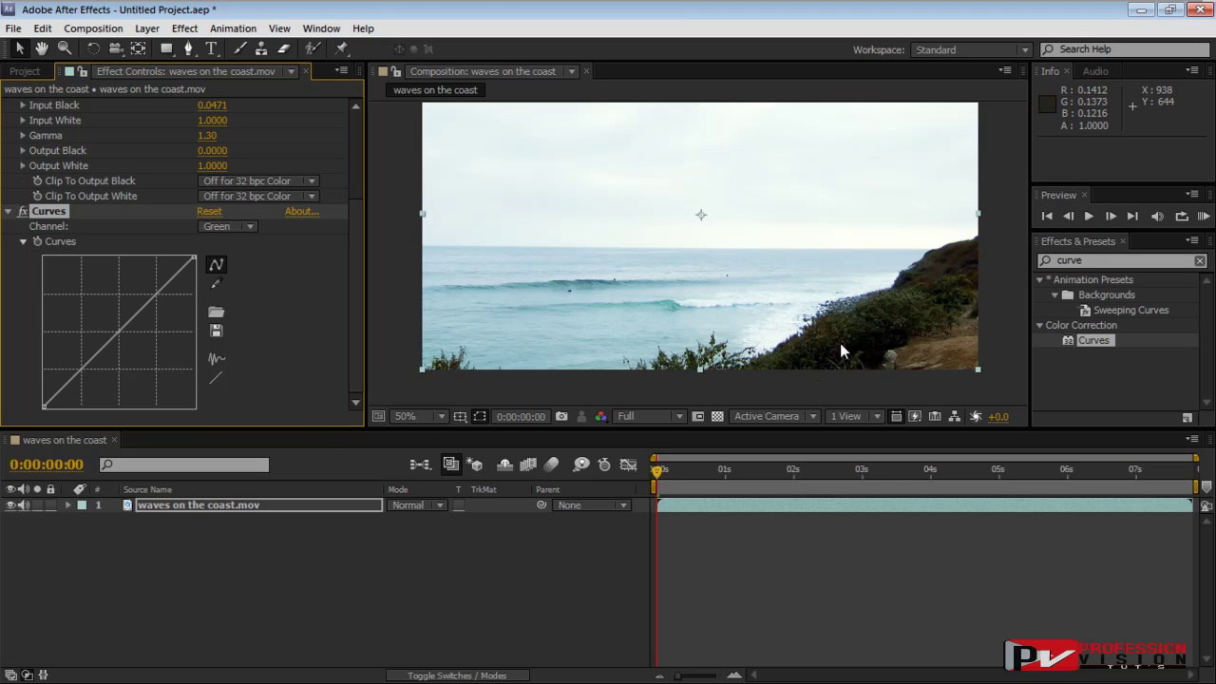
left_click(90, 359)
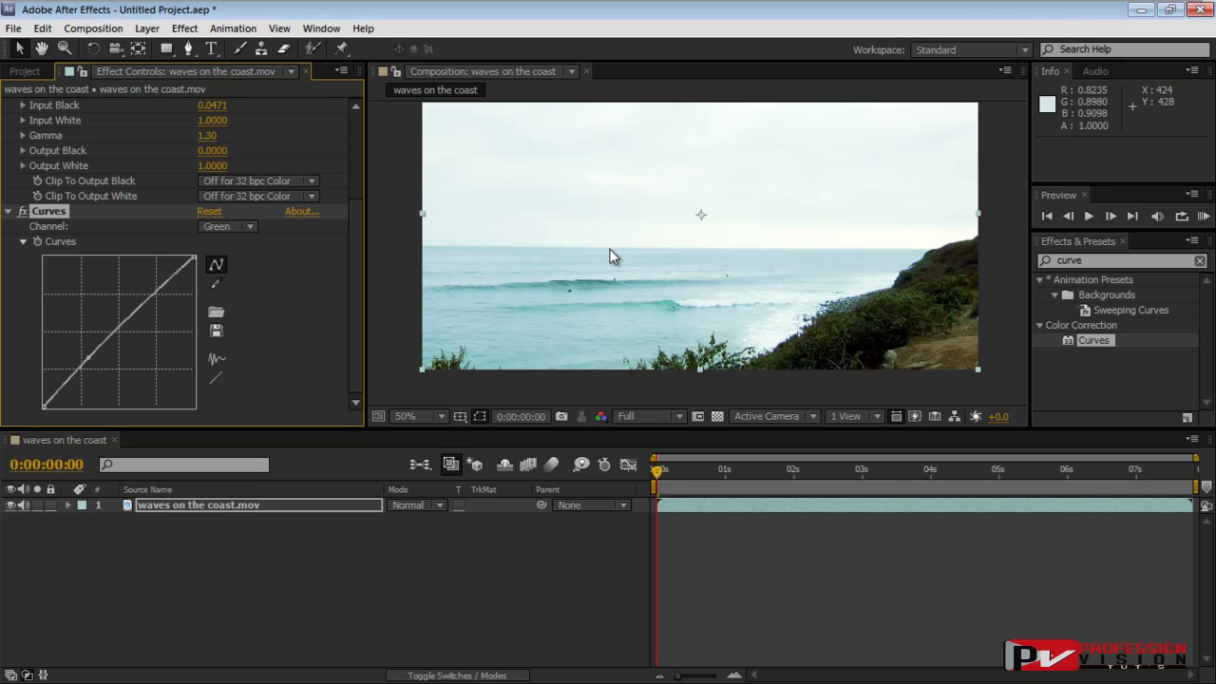
left_click_drag(88, 358, 75, 334)
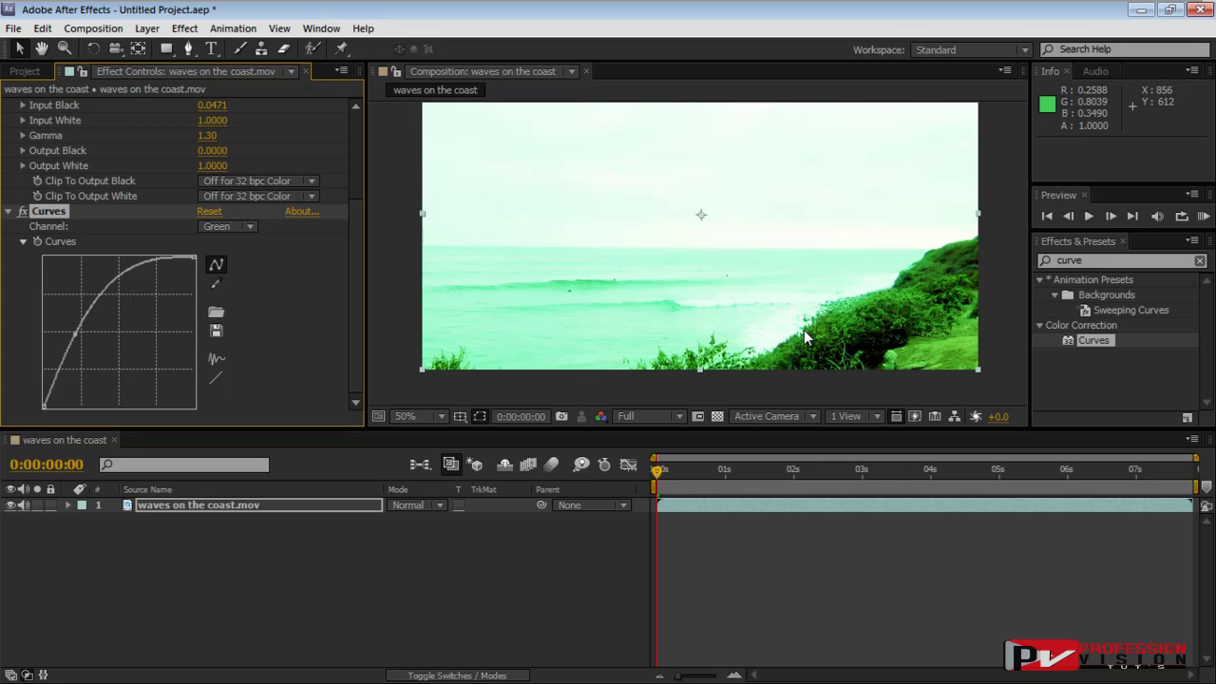
key("ctrl+z")
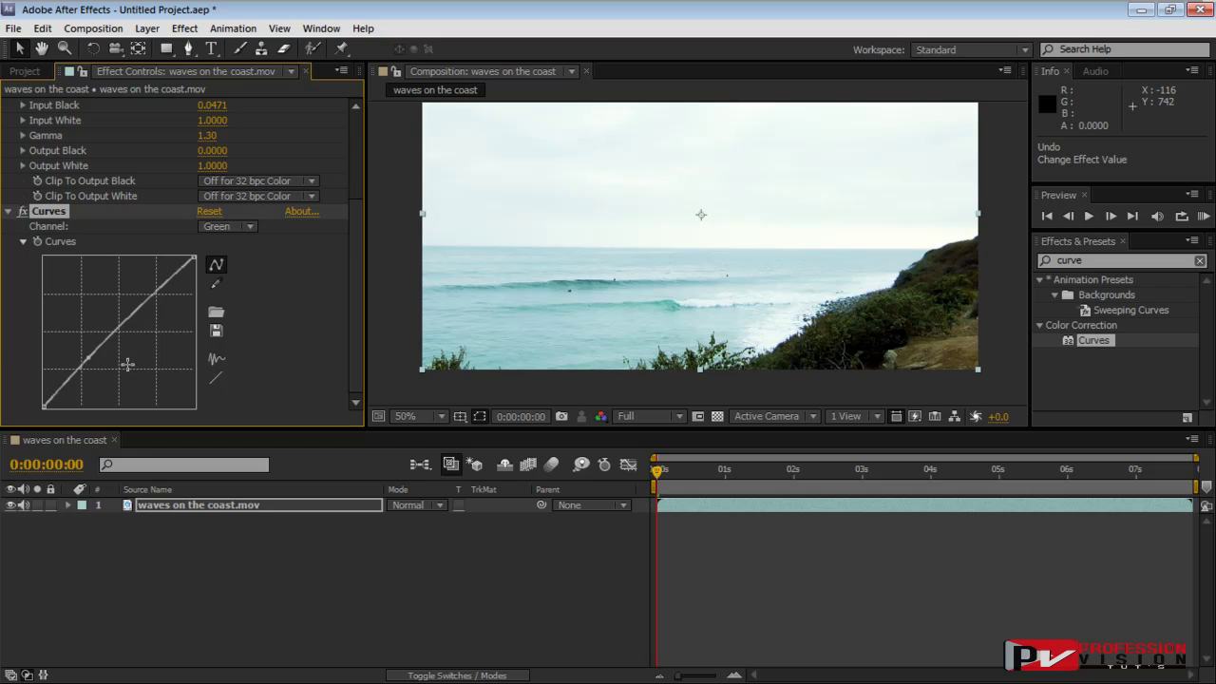
- Collapse the Levels and Curves settings and compare the shot with both effects off, with Levels only, and with both on
left_click_drag(361, 253, 359, 153)
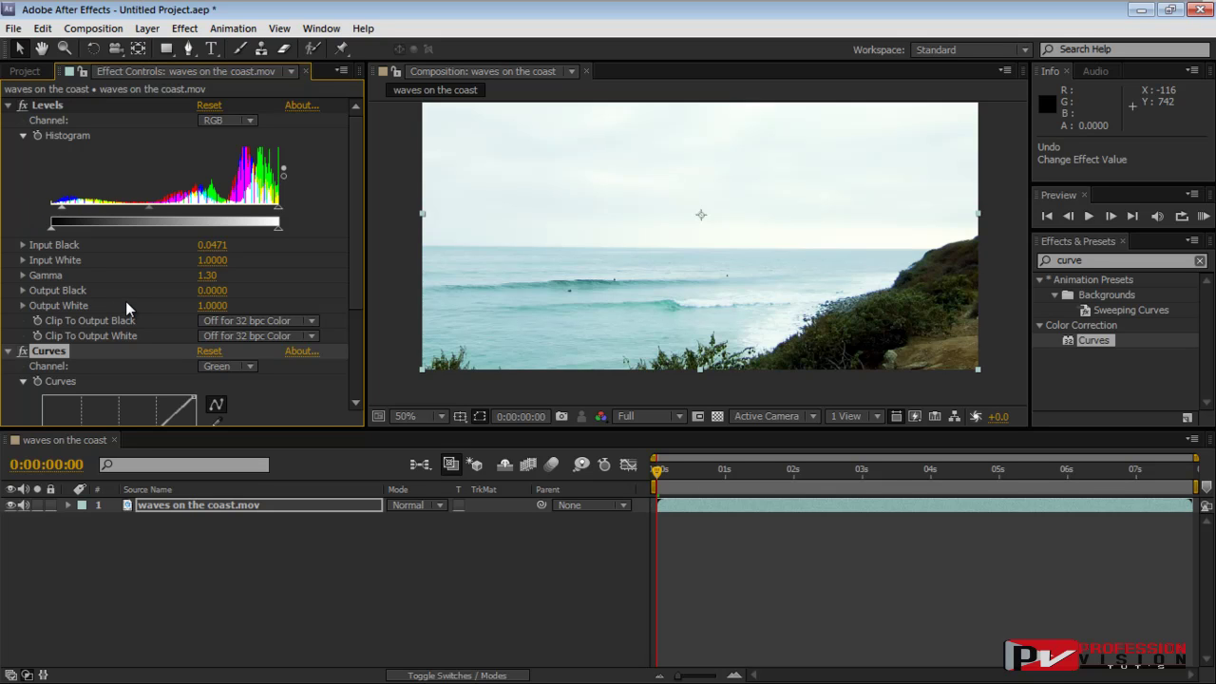
left_click_drag(352, 270, 352, 371)
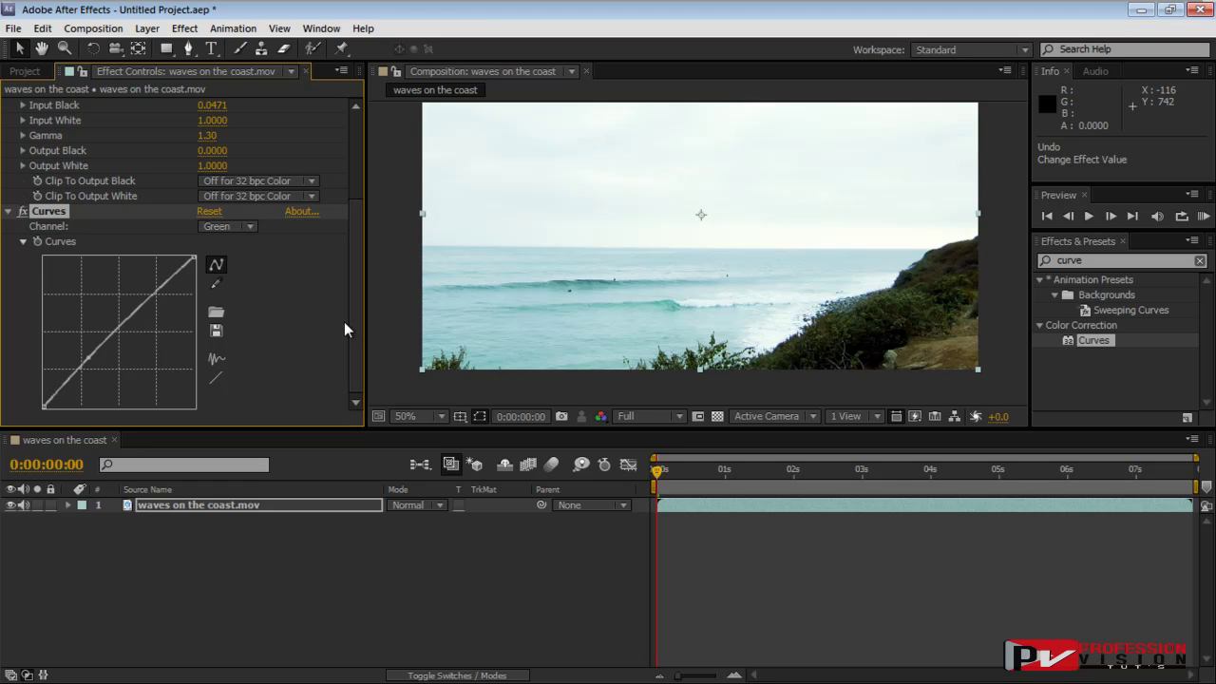
left_click_drag(359, 250, 355, 141)
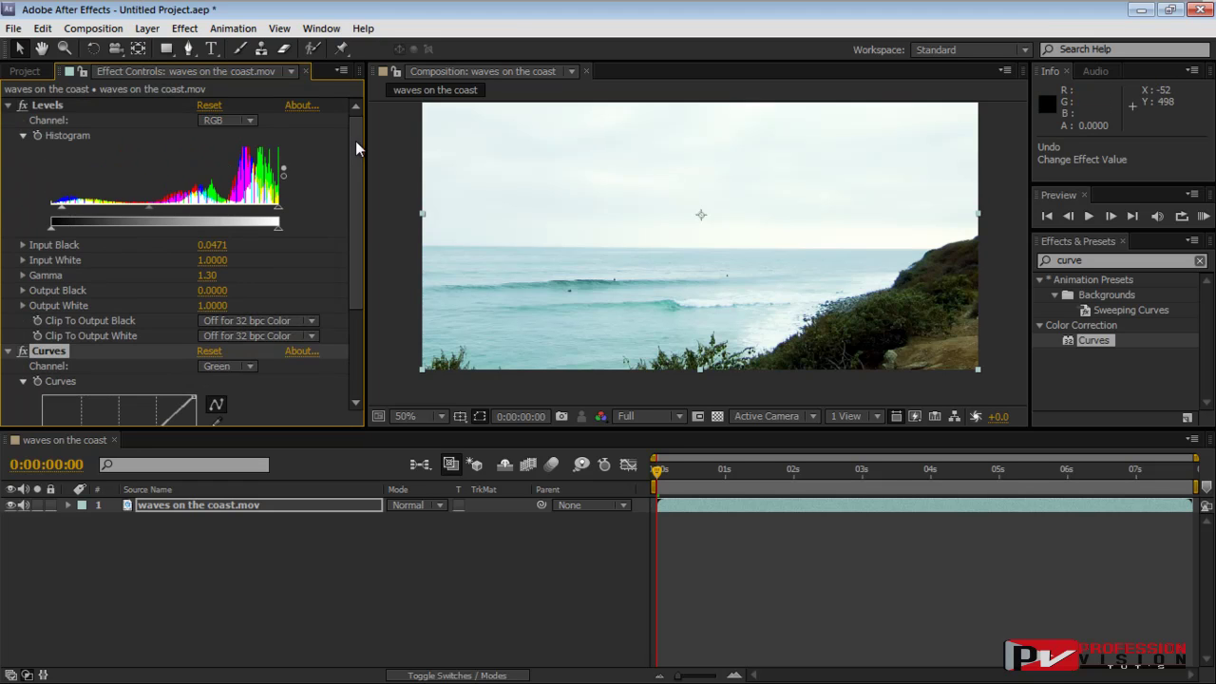
left_click(9, 104)
left_click(8, 120)
left_click(22, 121)
left_click(23, 104)
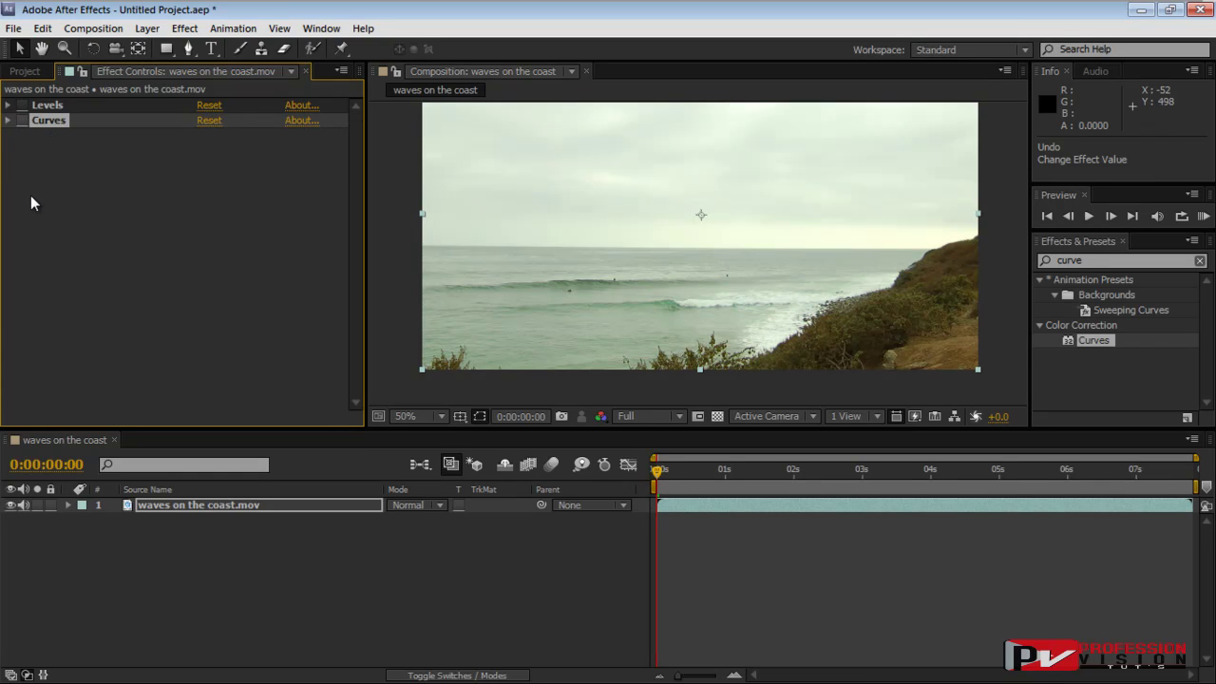
left_click(22, 105)
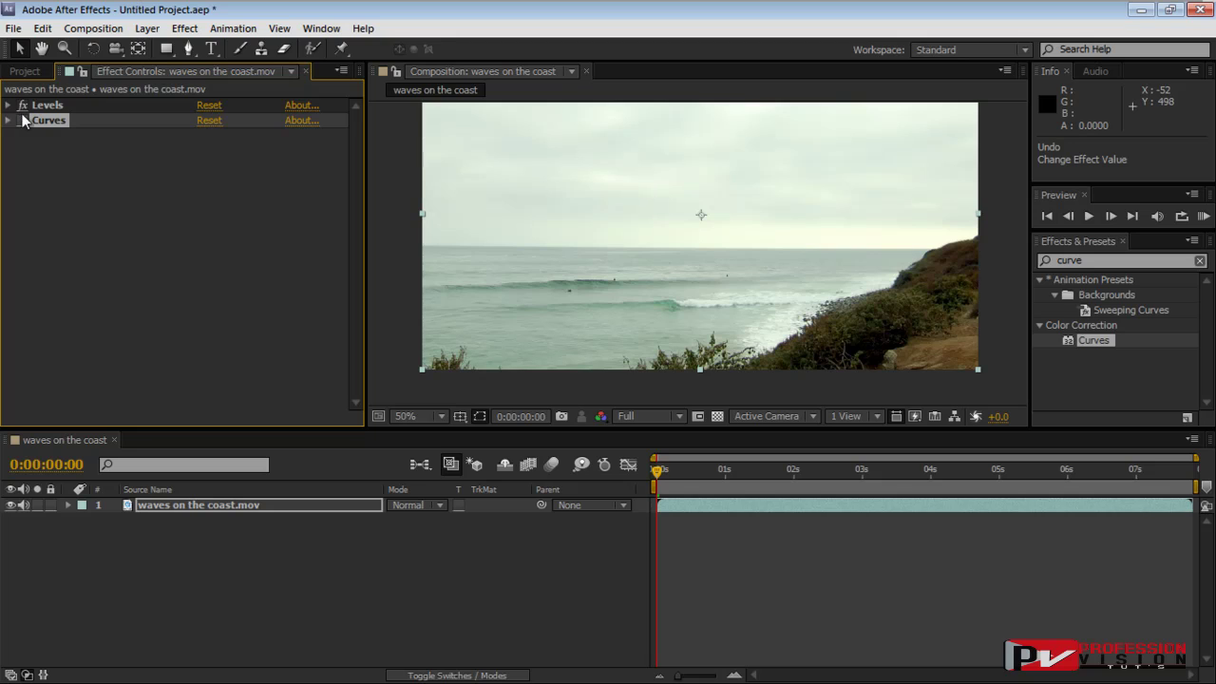
left_click(23, 121)
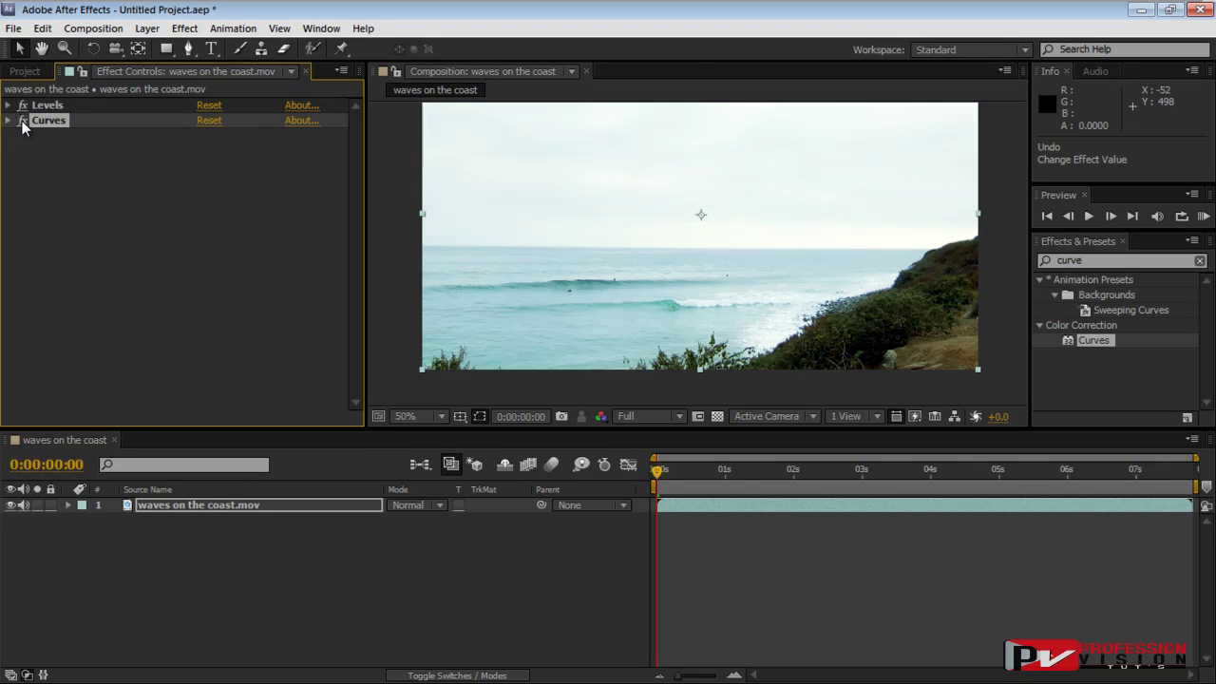
left_click(84, 182)
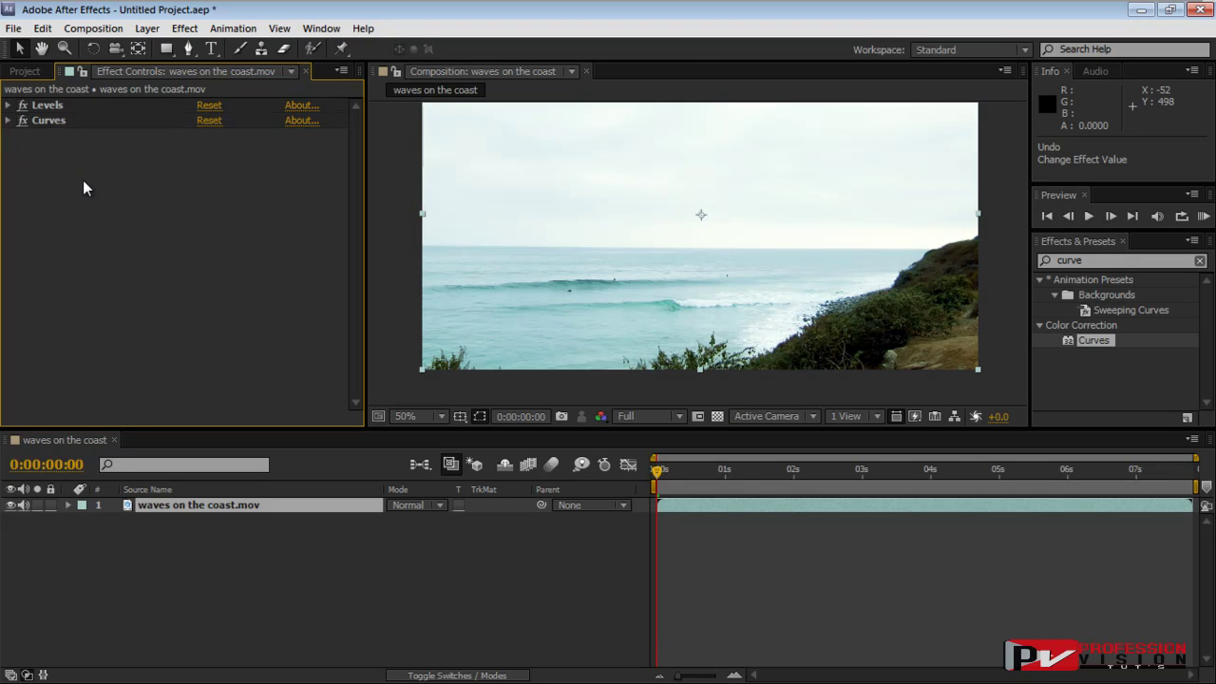
left_click(67, 108)
left_click(69, 121)
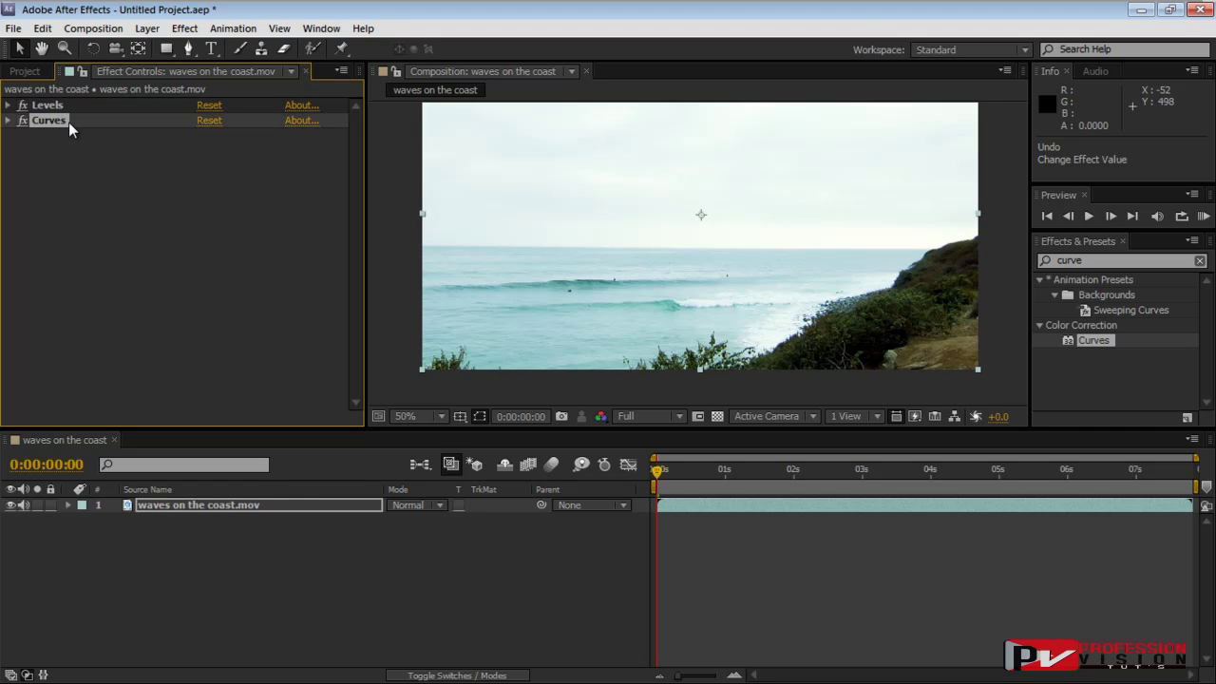
left_click(70, 215)
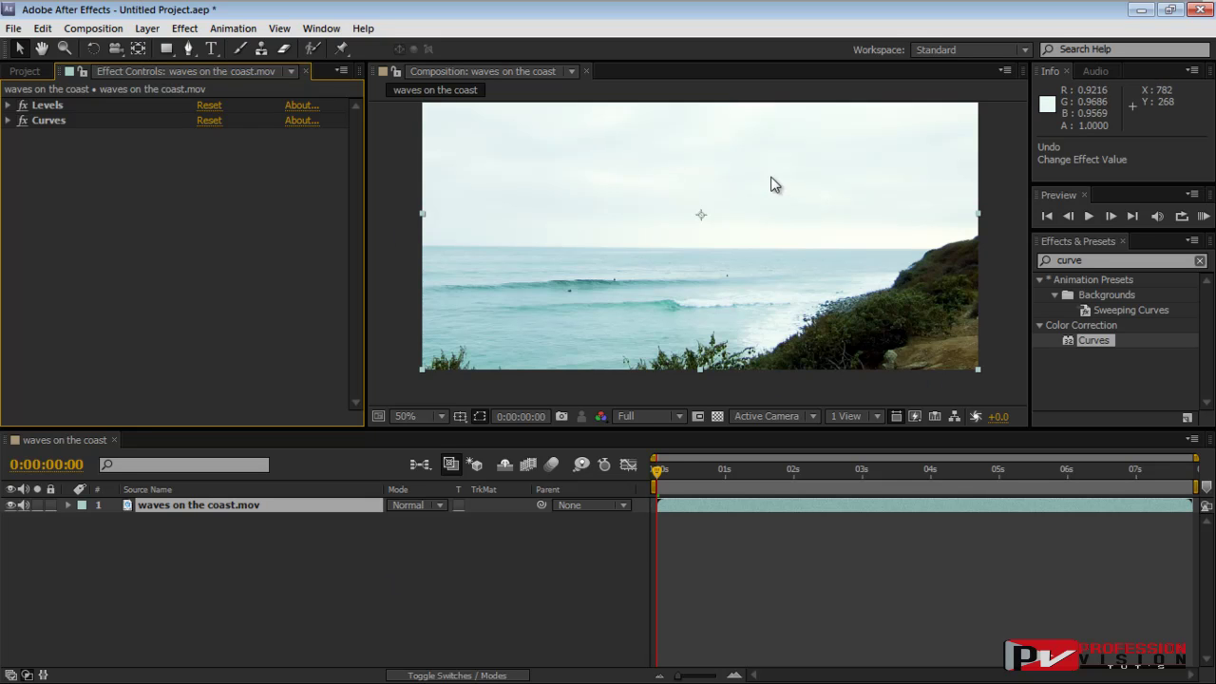
- Turn off Curves and Levels and compare the original shot's Red and Green channels in the composition view
left_click(21, 120)
left_click(22, 104)
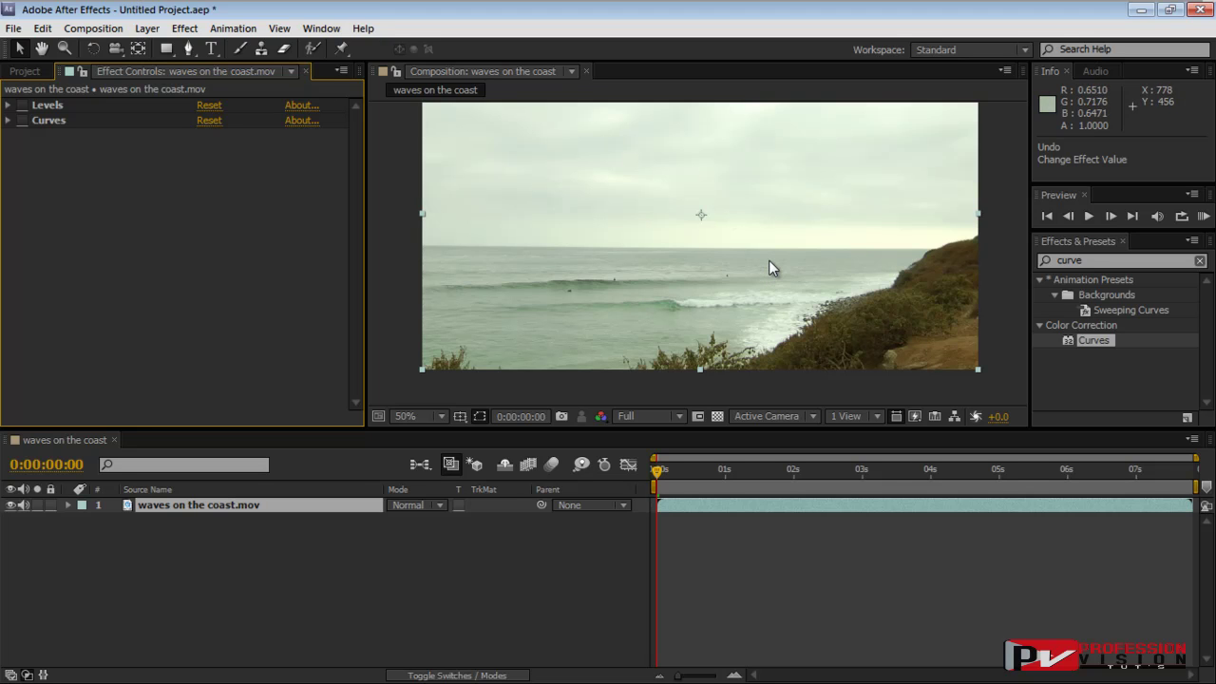
left_click(602, 417)
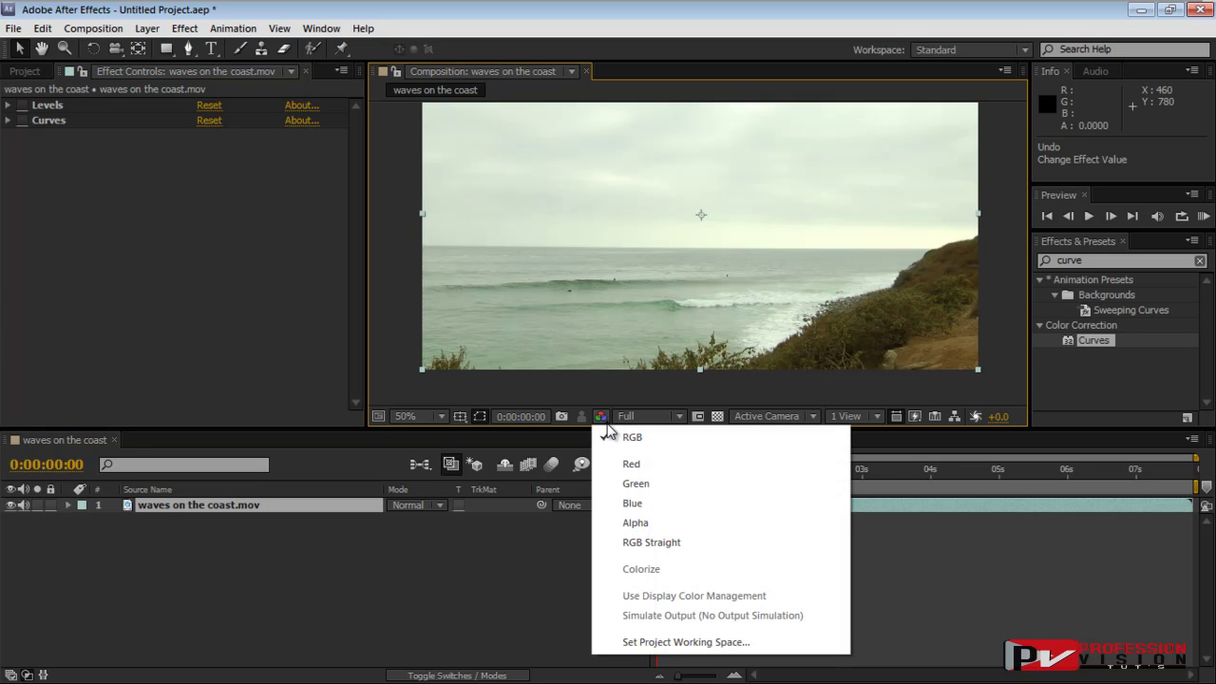
left_click(654, 464)
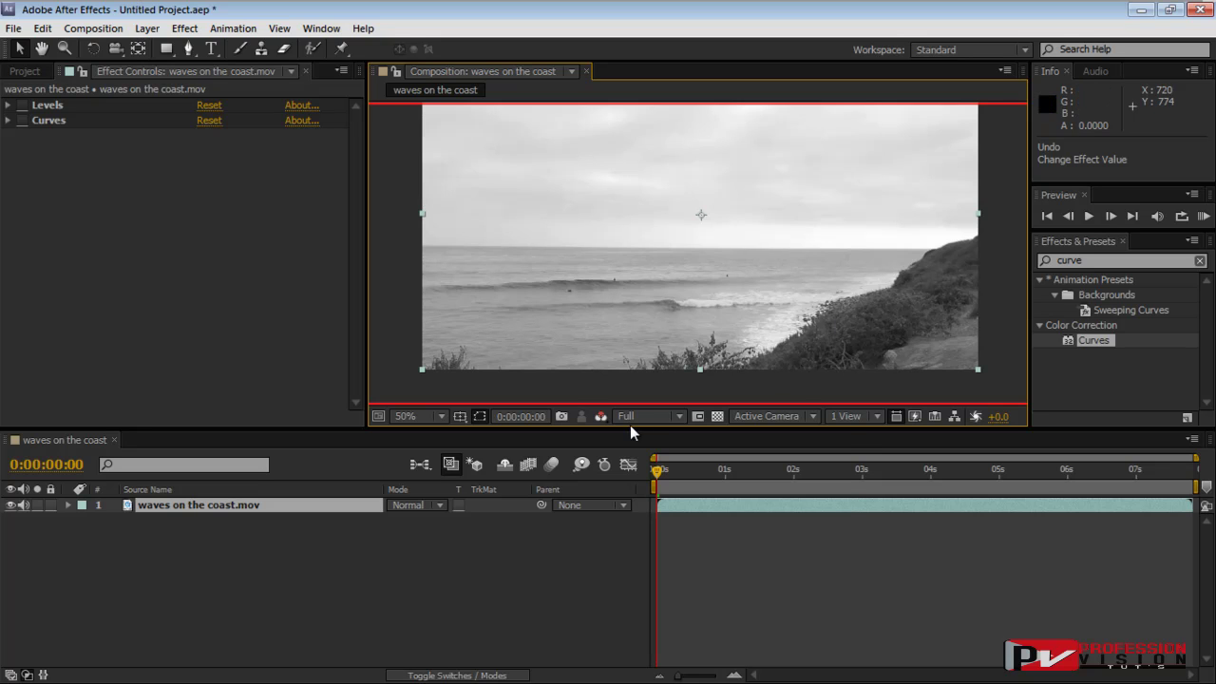
left_click(602, 417)
left_click(647, 486)
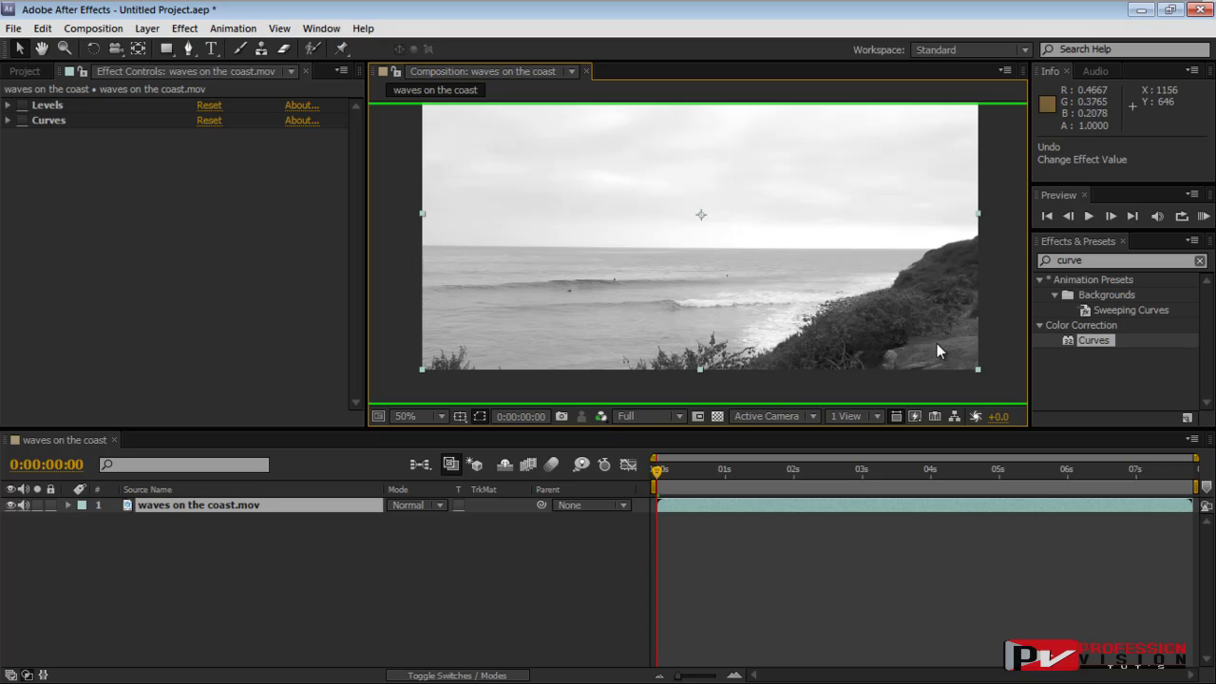
left_click(601, 418)
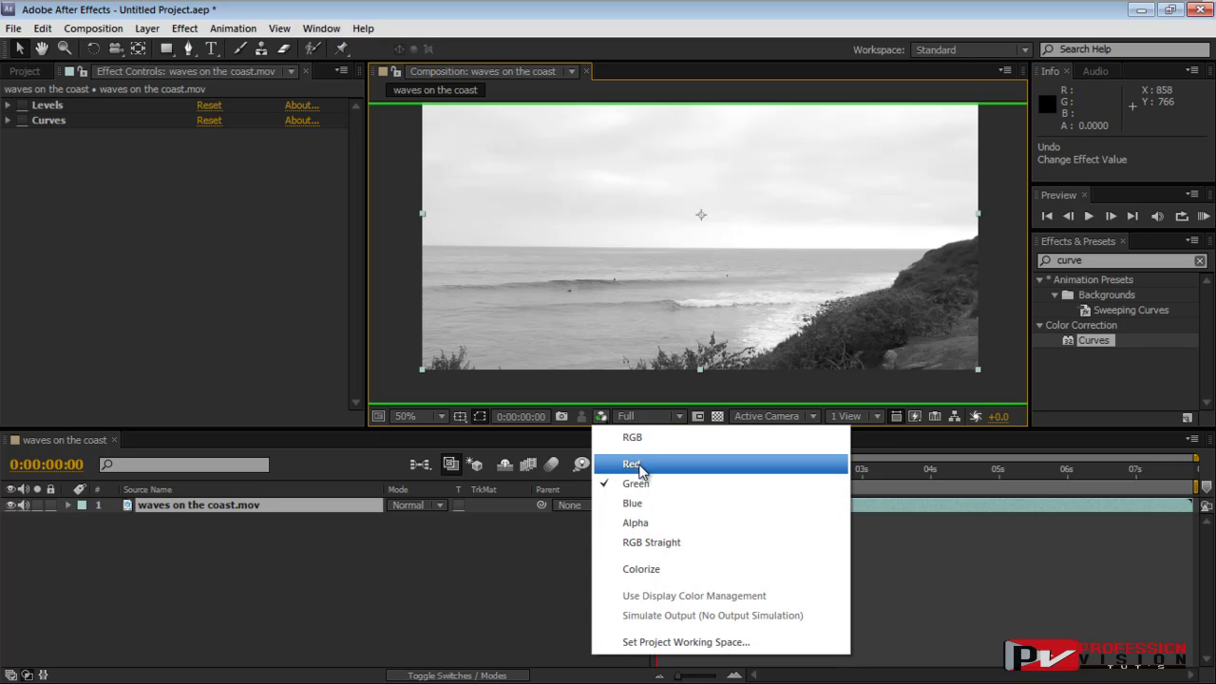
left_click(631, 463)
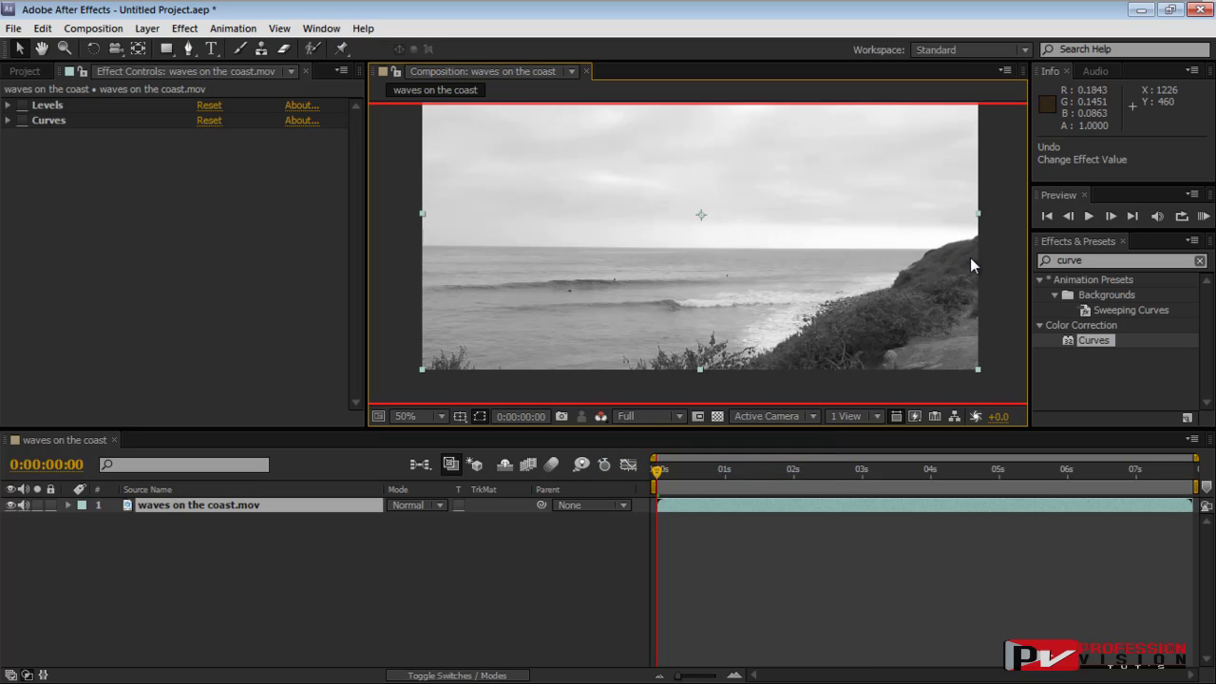
left_click(601, 417)
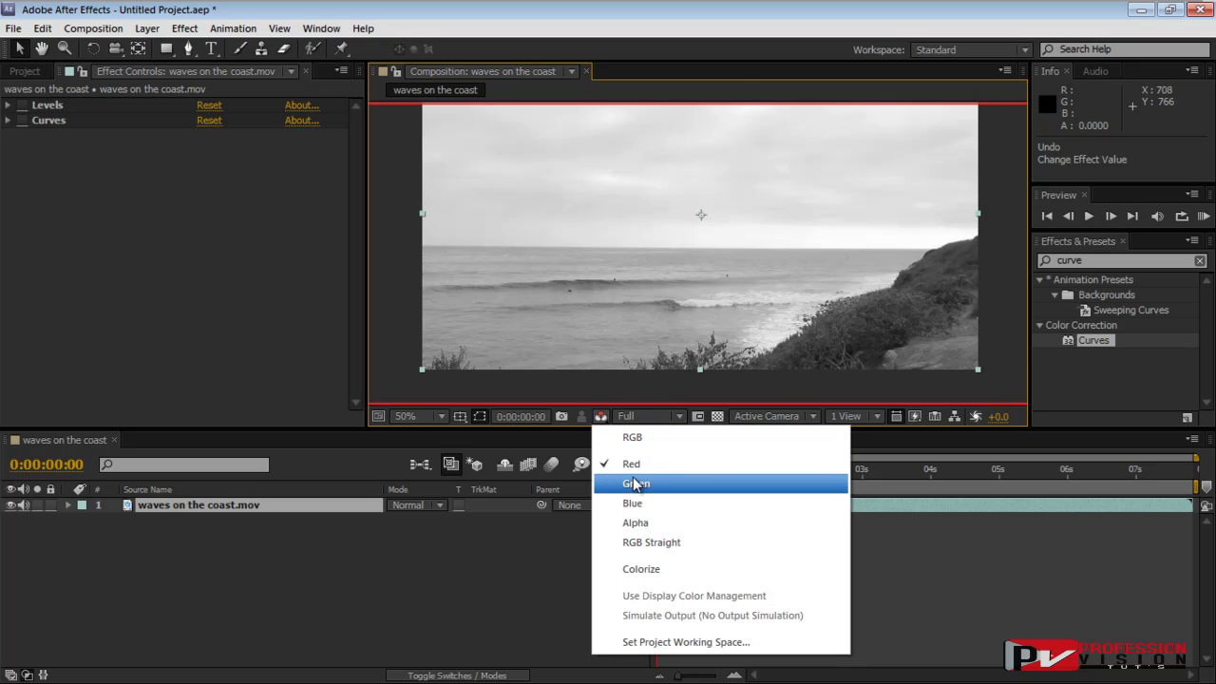
left_click(630, 483)
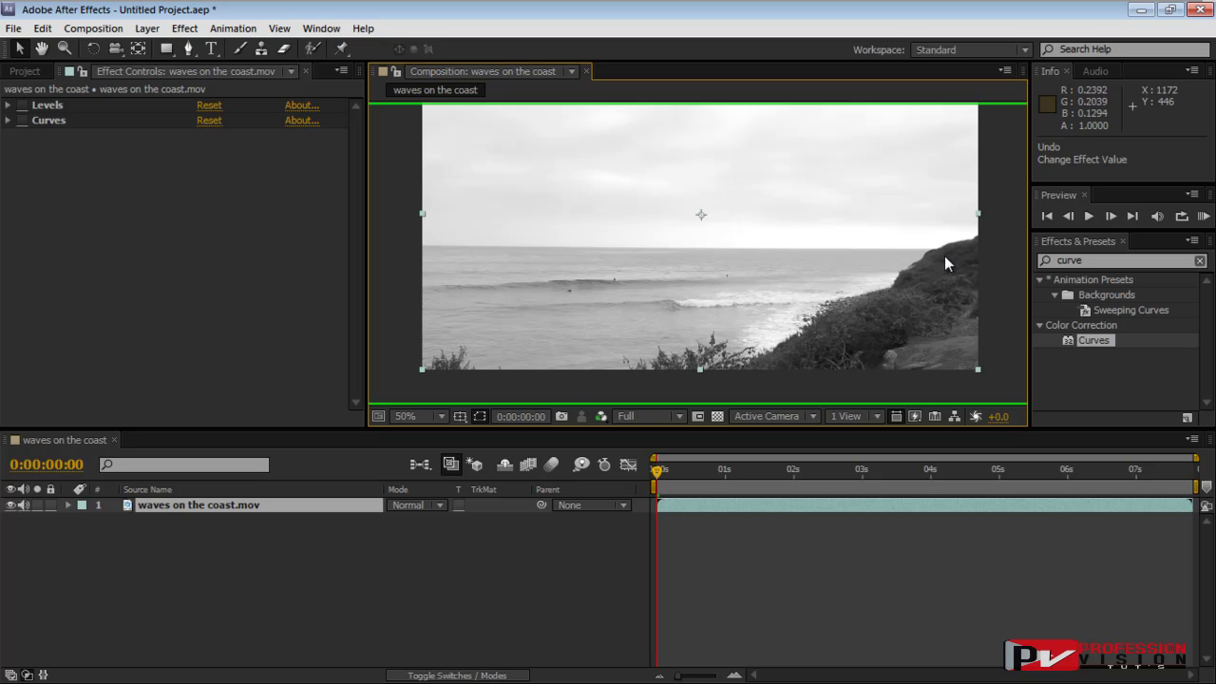
- View the original shot's Blue, Alpha and RGB Straight channels, and return the composition view to RGB
left_click(601, 416)
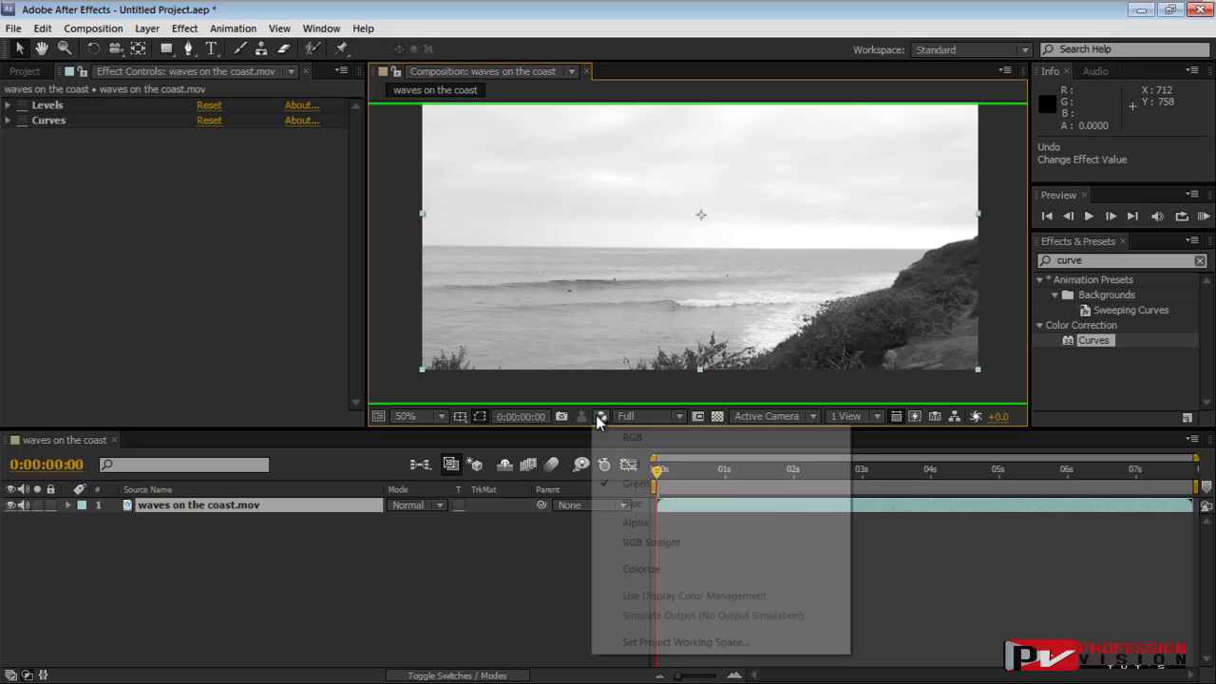
left_click(637, 505)
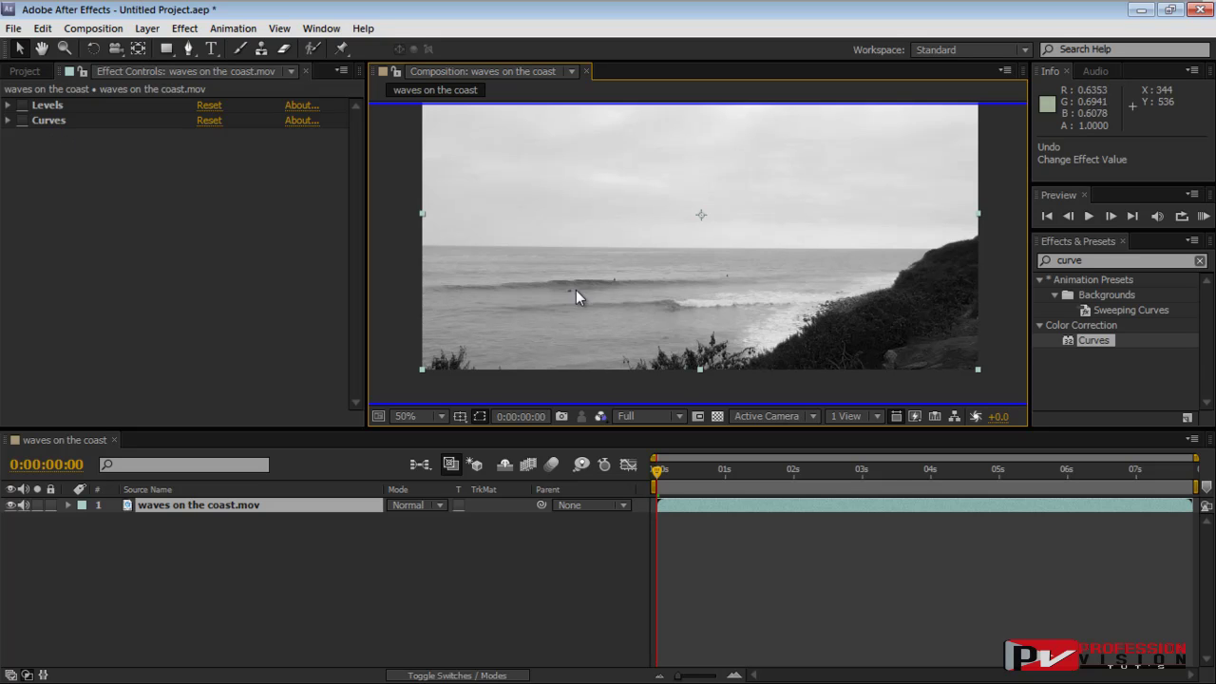
left_click(601, 416)
left_click(672, 524)
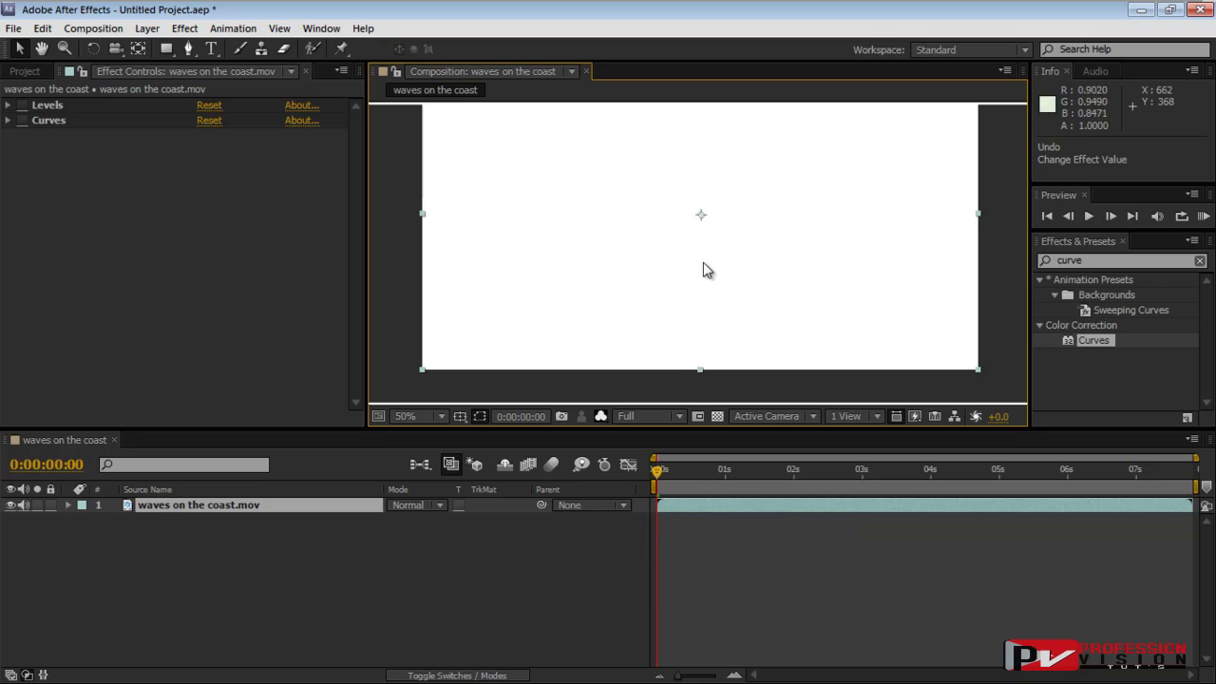
left_click(602, 417)
left_click(655, 543)
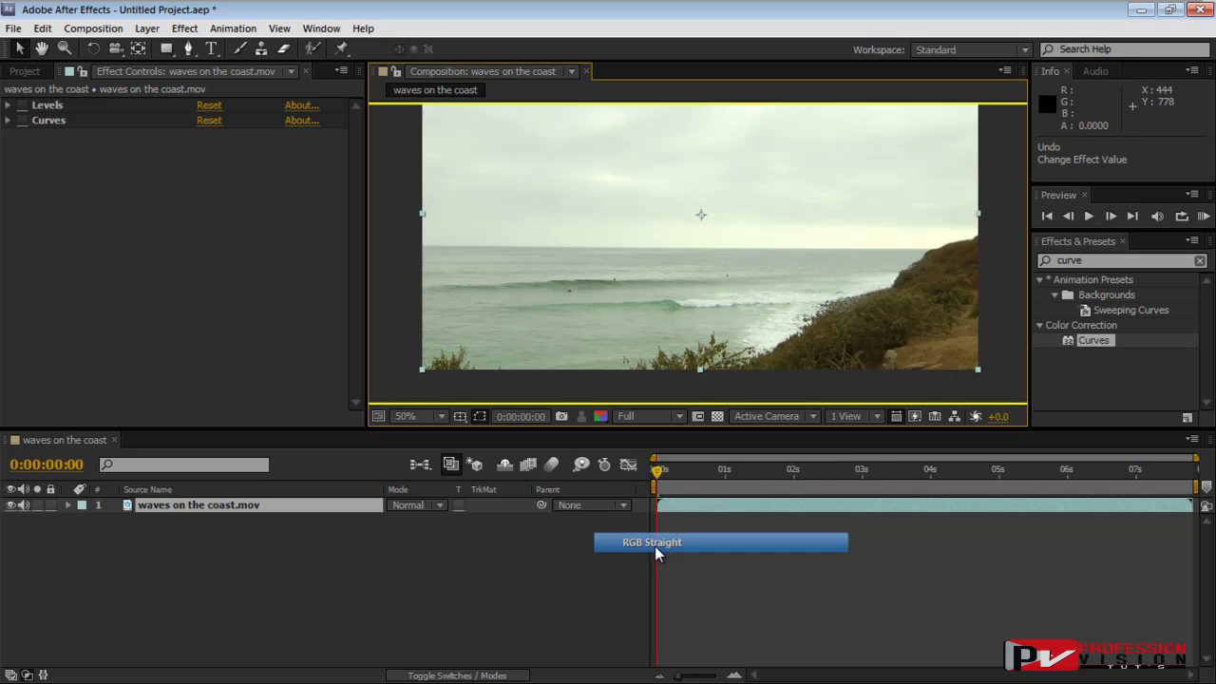
left_click(600, 418)
left_click(610, 437)
left_click(603, 416)
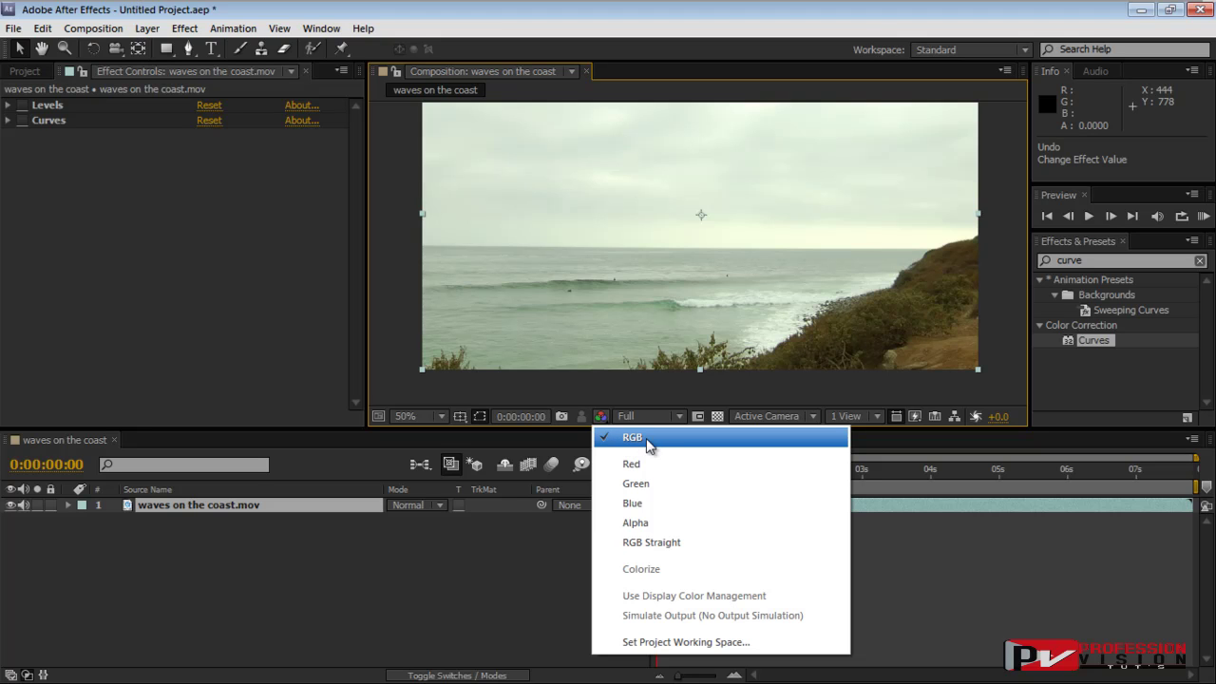
left_click(438, 543)
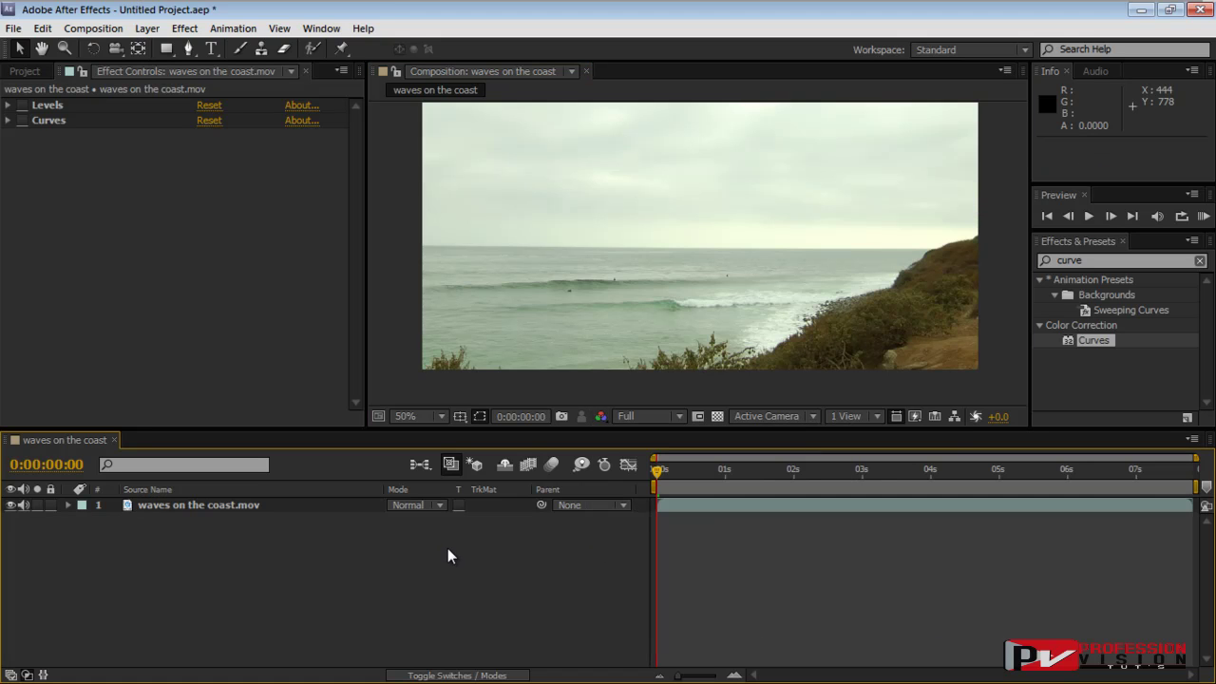
- Turn Levels and Curves back on and inspect the waves and shoreline at 100%
left_click(24, 105)
left_click(24, 121)
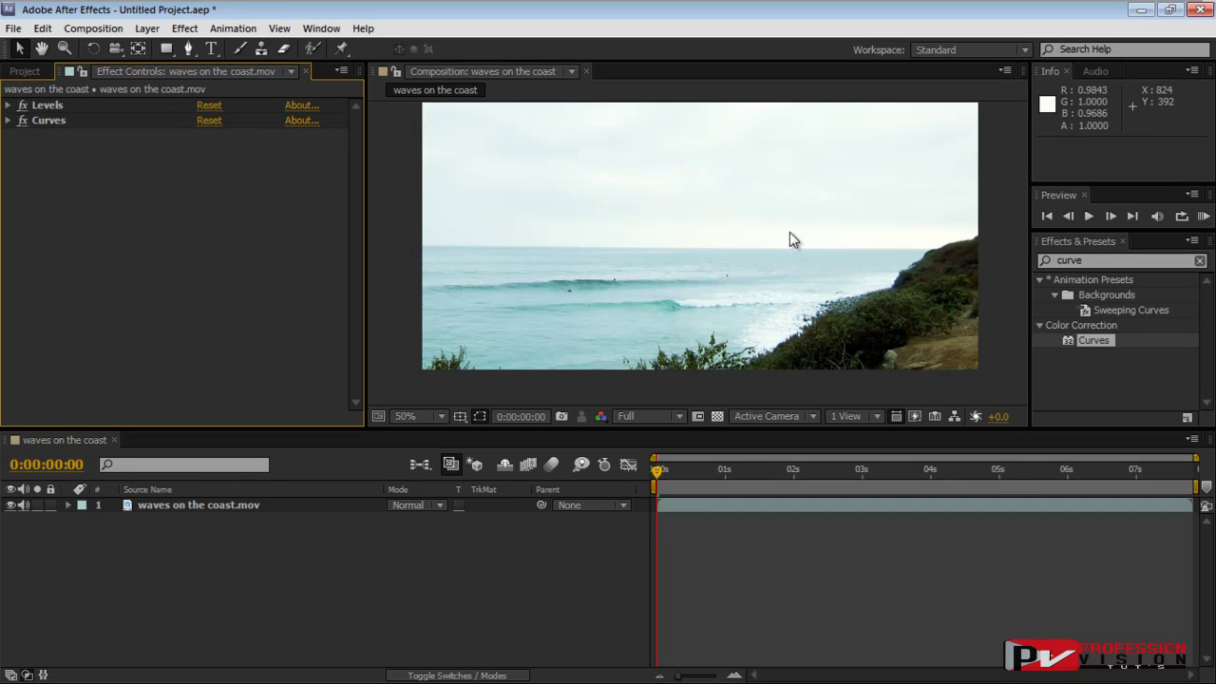
scroll(850, 305, "up", 2)
scroll(850, 300, "down", 3)
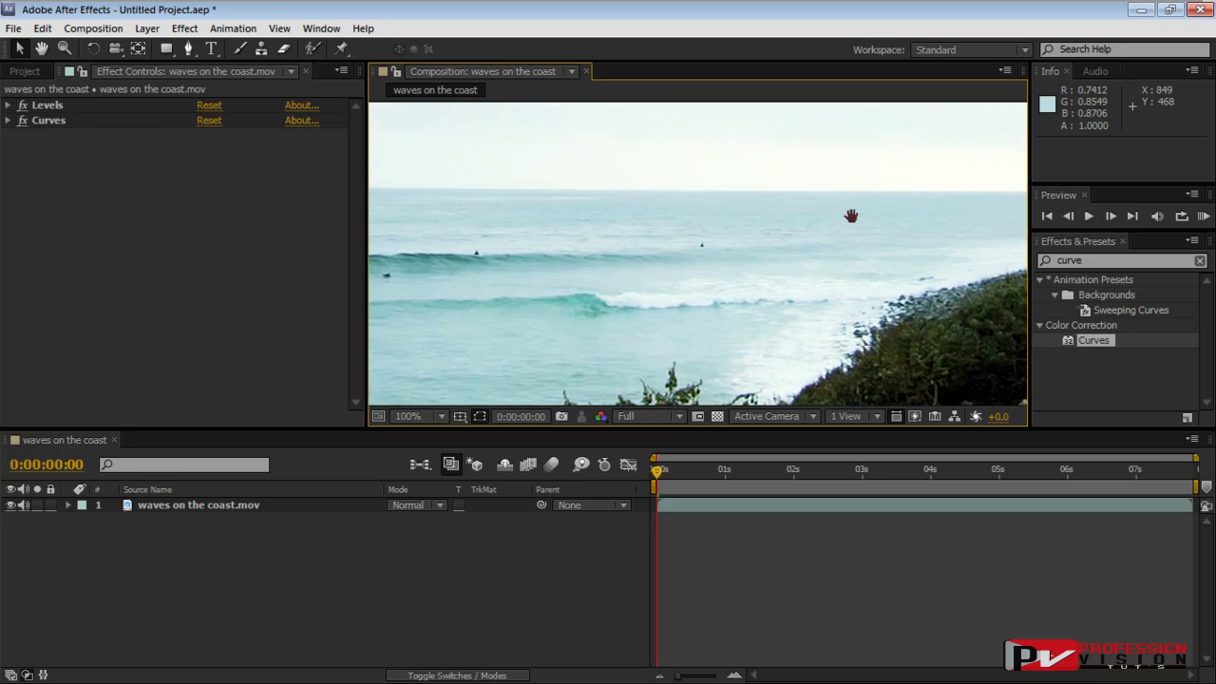
- Try placing Levels after Curves in the effect order, check the hillside, and move Levels back in front of Curves
left_click(42, 106)
mouse_move(49, 113)
left_mouse_down()
mouse_move(48, 130)
mouse_move(54, 100)
mouse_move(54, 128)
left_mouse_up()
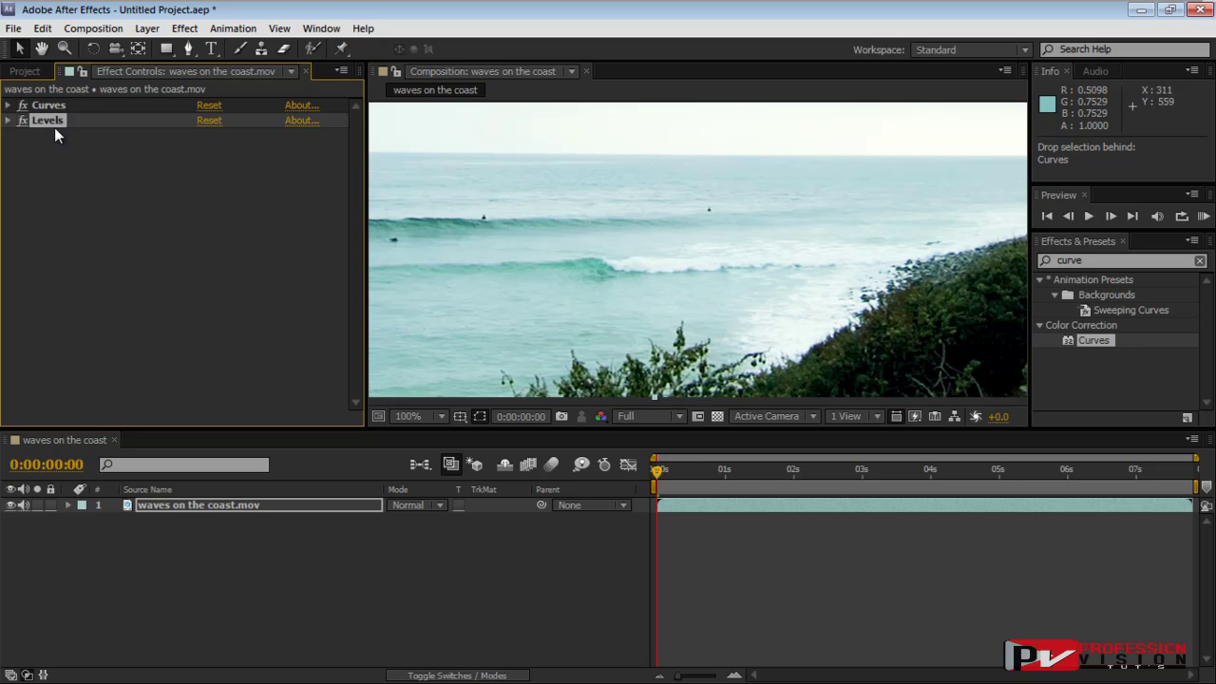
left_click_drag(934, 331, 761, 341)
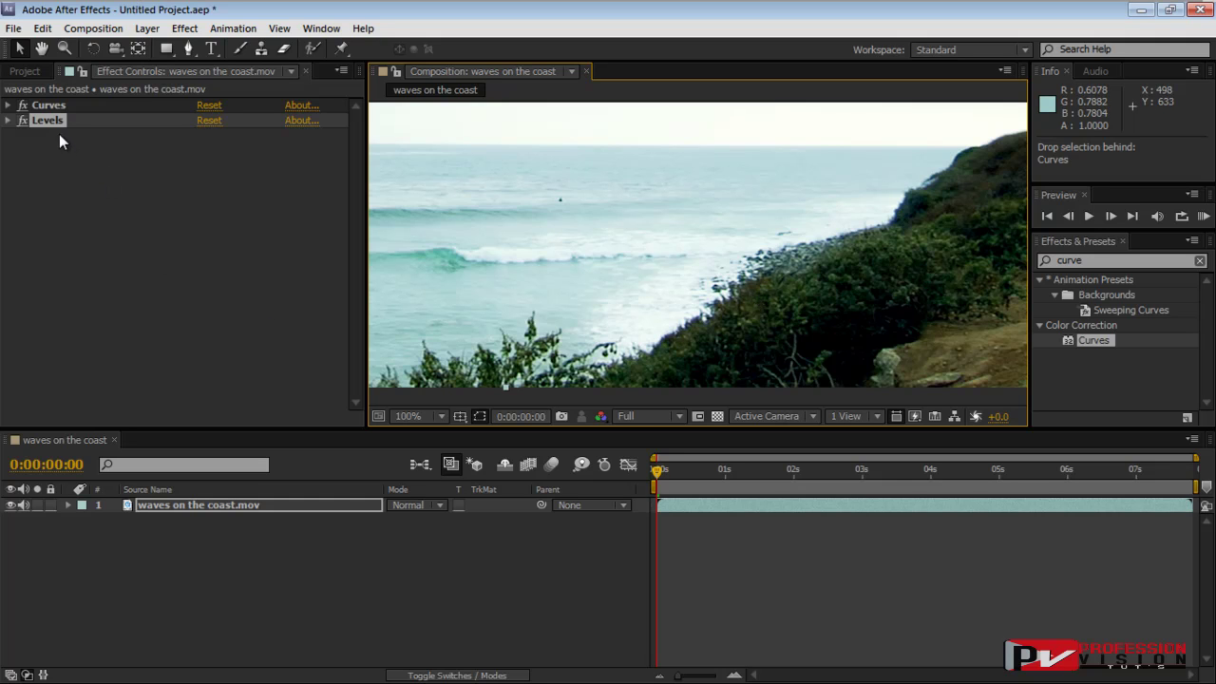
left_click_drag(45, 105, 46, 106)
left_click_drag(46, 119, 48, 101)
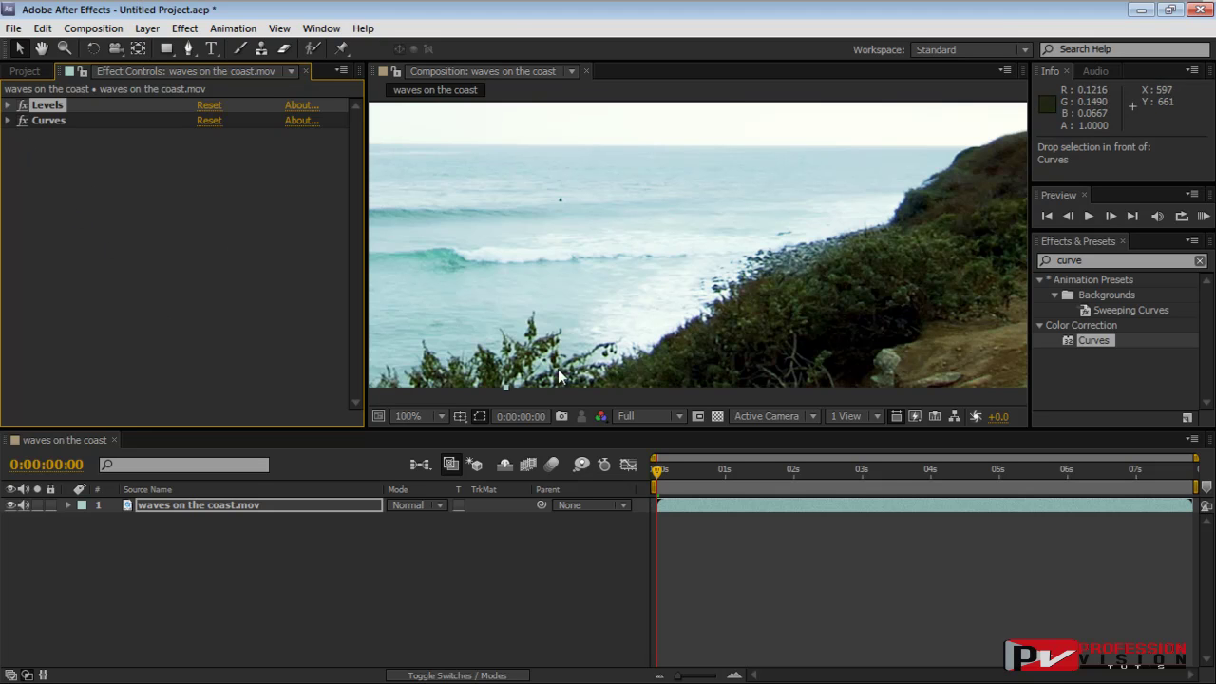
- Search the effects for "level" and add a second Levels effect to the waves clip after Curves
key("ctrl+5")
type("level")
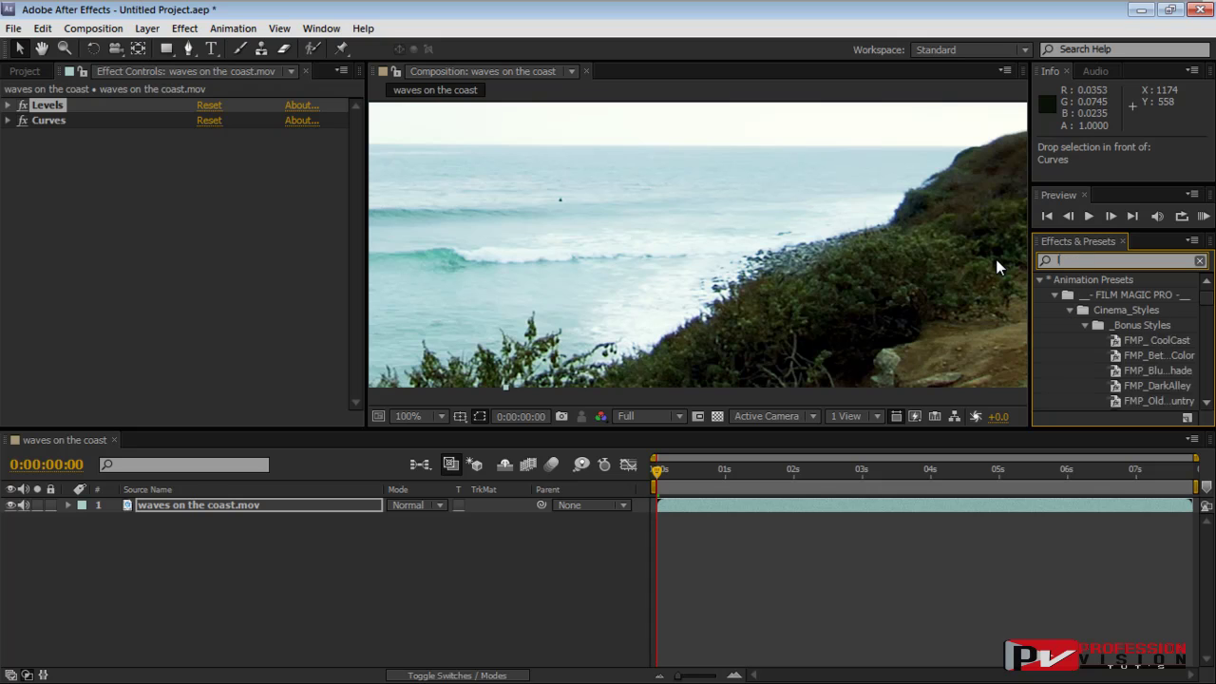
double_click(1094, 371)
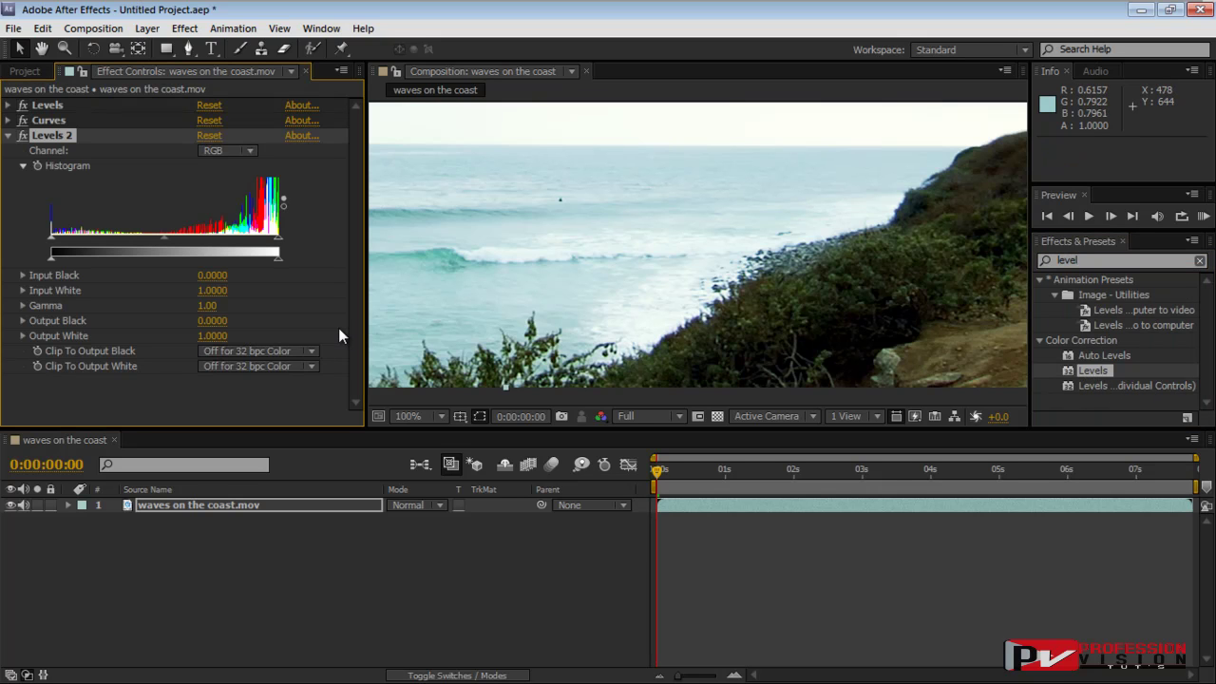
- In Levels 2, try an Output Black of 0.1020, restore it to 0, and lower Output White to 0.9020, reviewing the whole shot
scroll(608, 264, "down", 2)
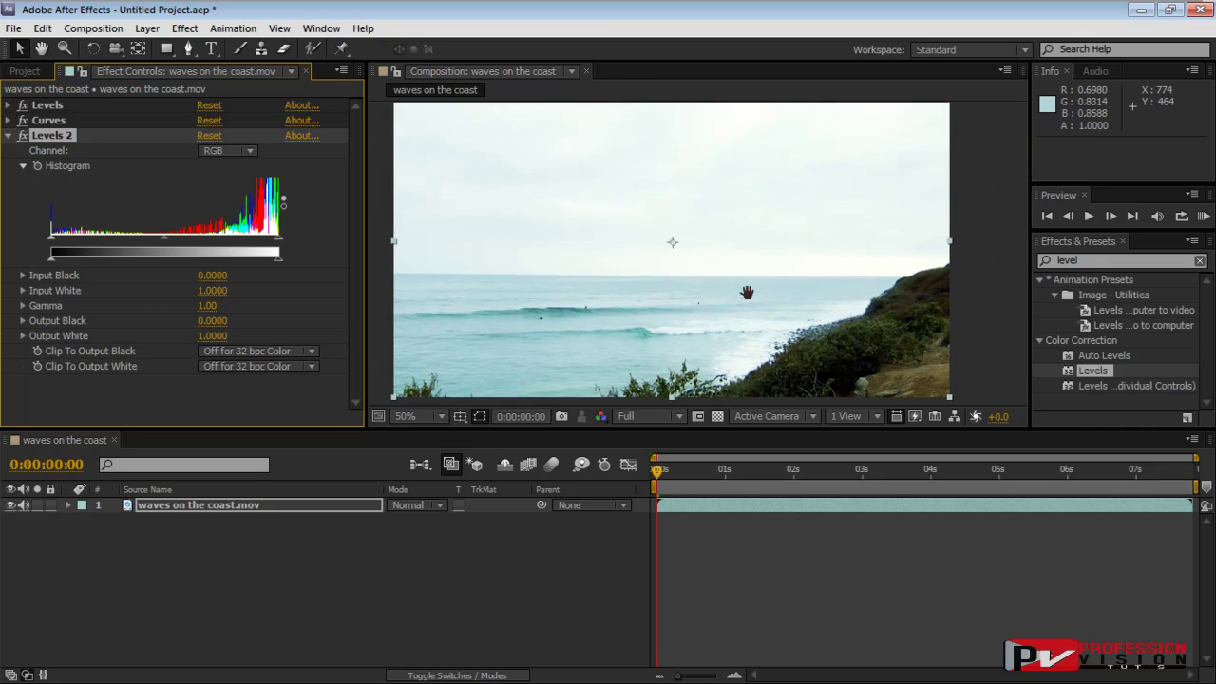
left_click(801, 300)
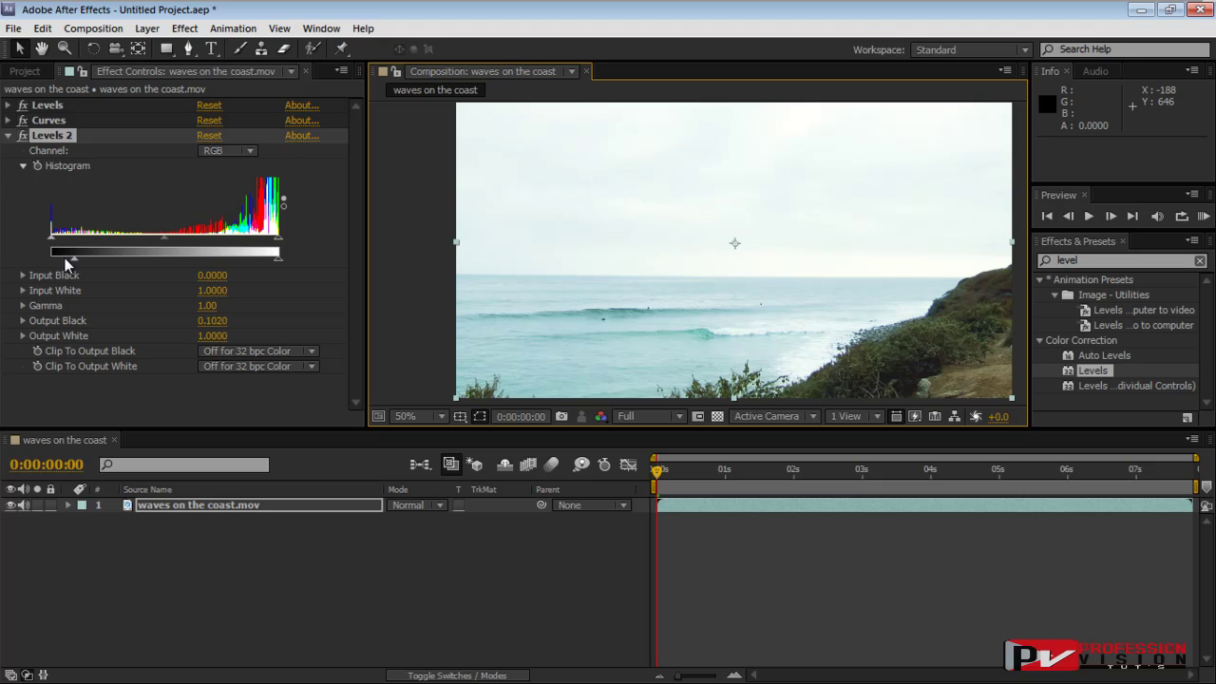
left_click(289, 255)
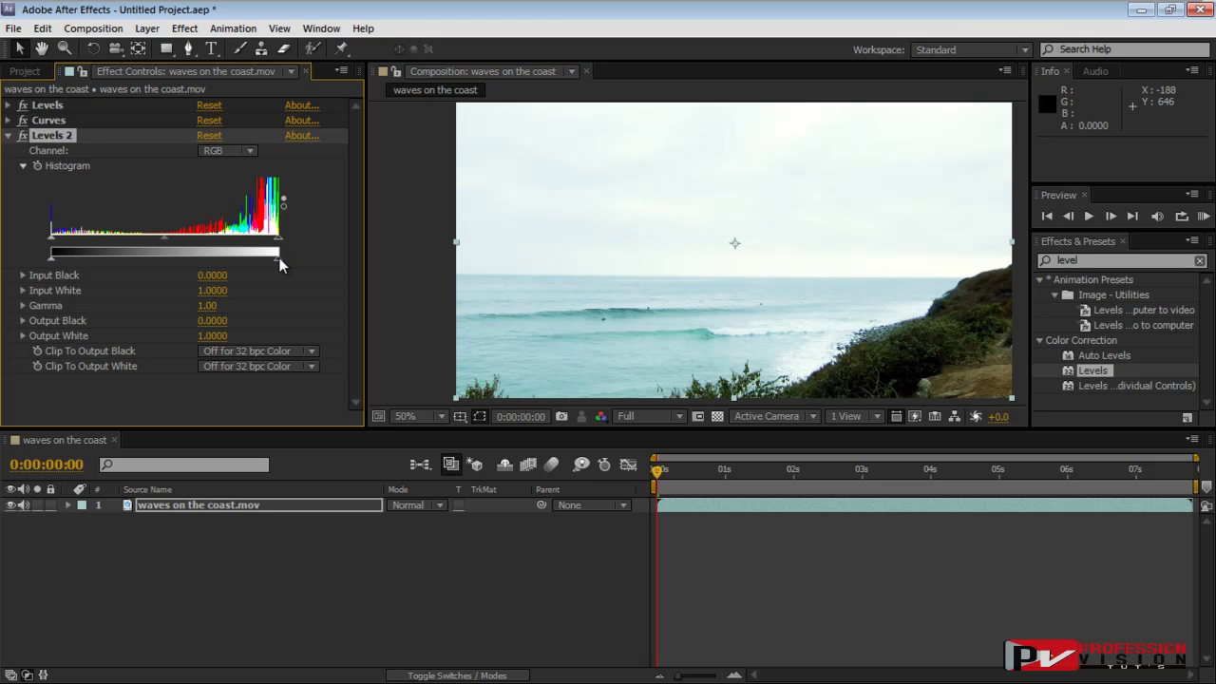
mouse_move(279, 258)
left_mouse_down()
mouse_move(244, 260)
mouse_move(255, 261)
left_mouse_up()
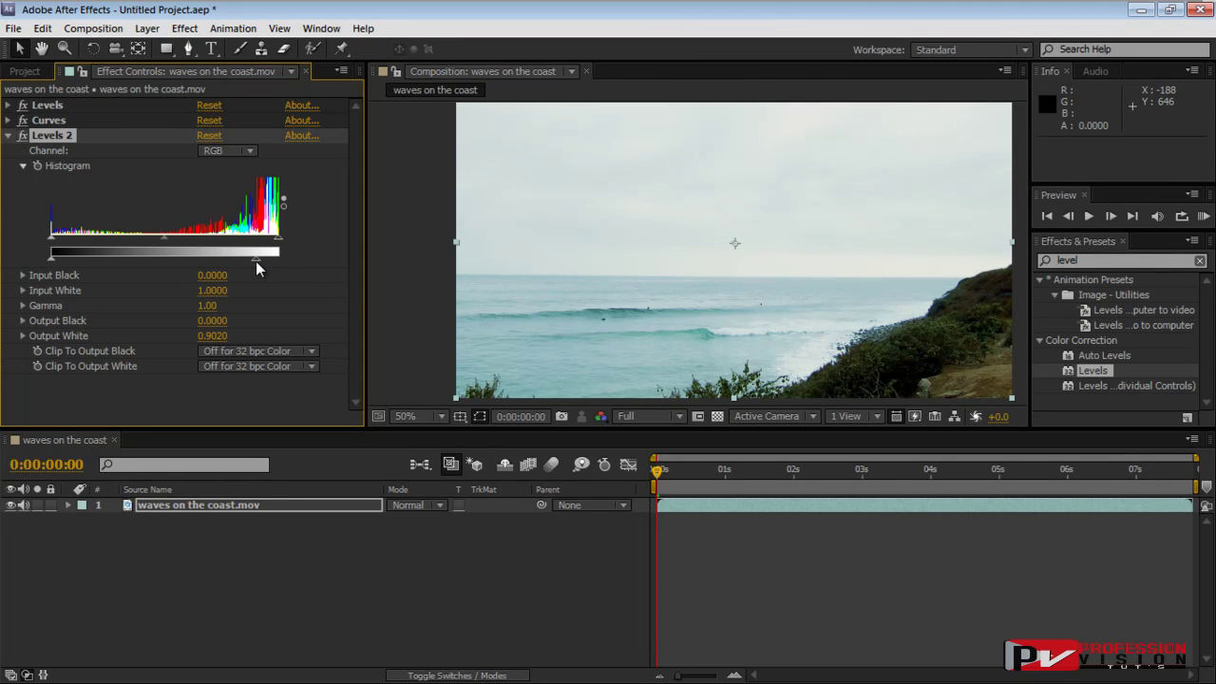
left_click_drag(833, 285, 768, 239)
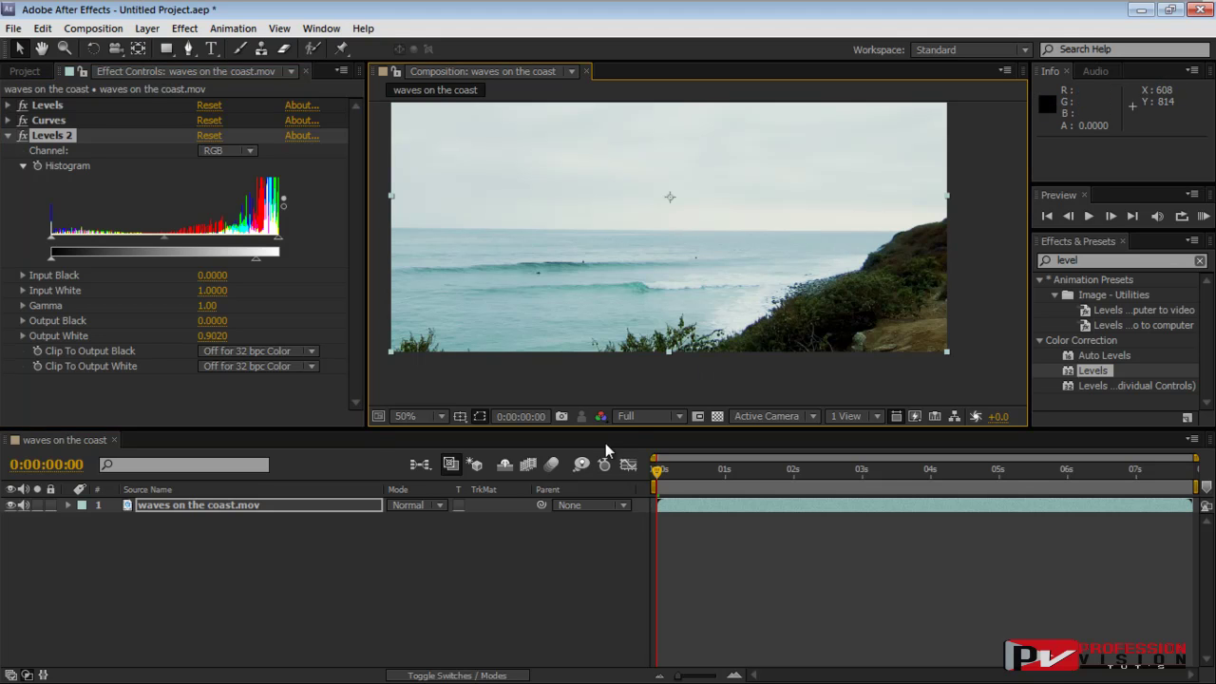
- Collapse Levels 2 and create a new, uncorrected composition from the waves on the coast.mov footage
left_click(9, 137)
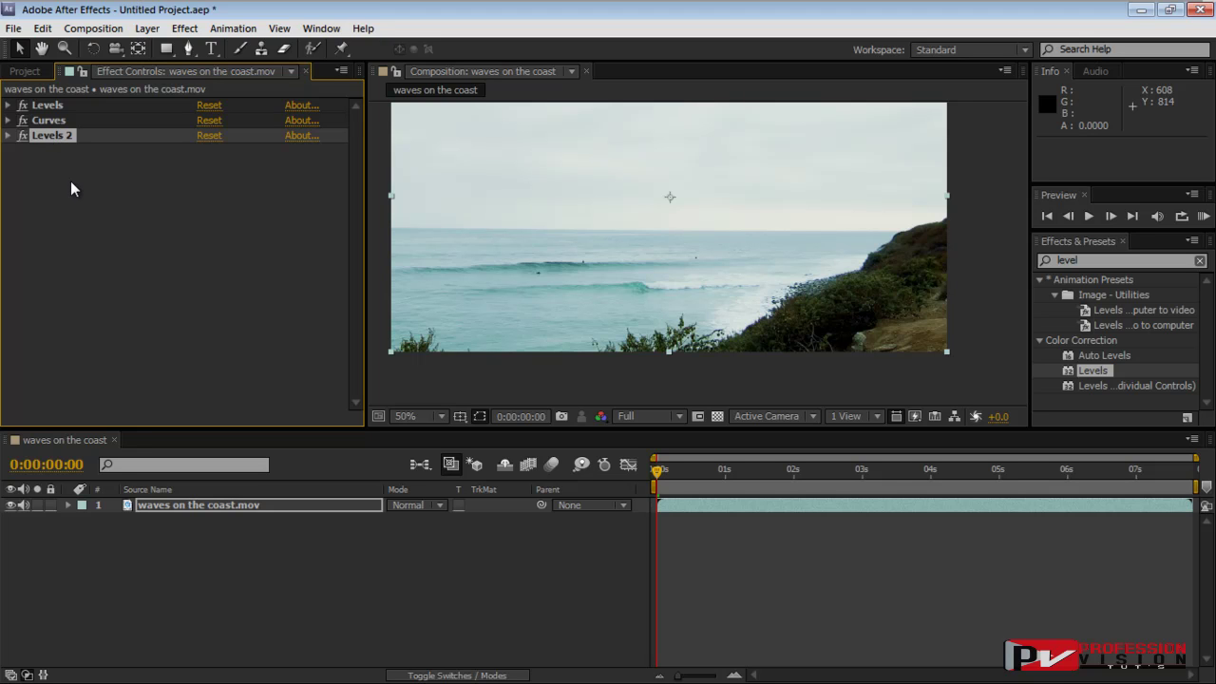
key("space")
left_click_drag(665, 168, 705, 222)
left_click(56, 140)
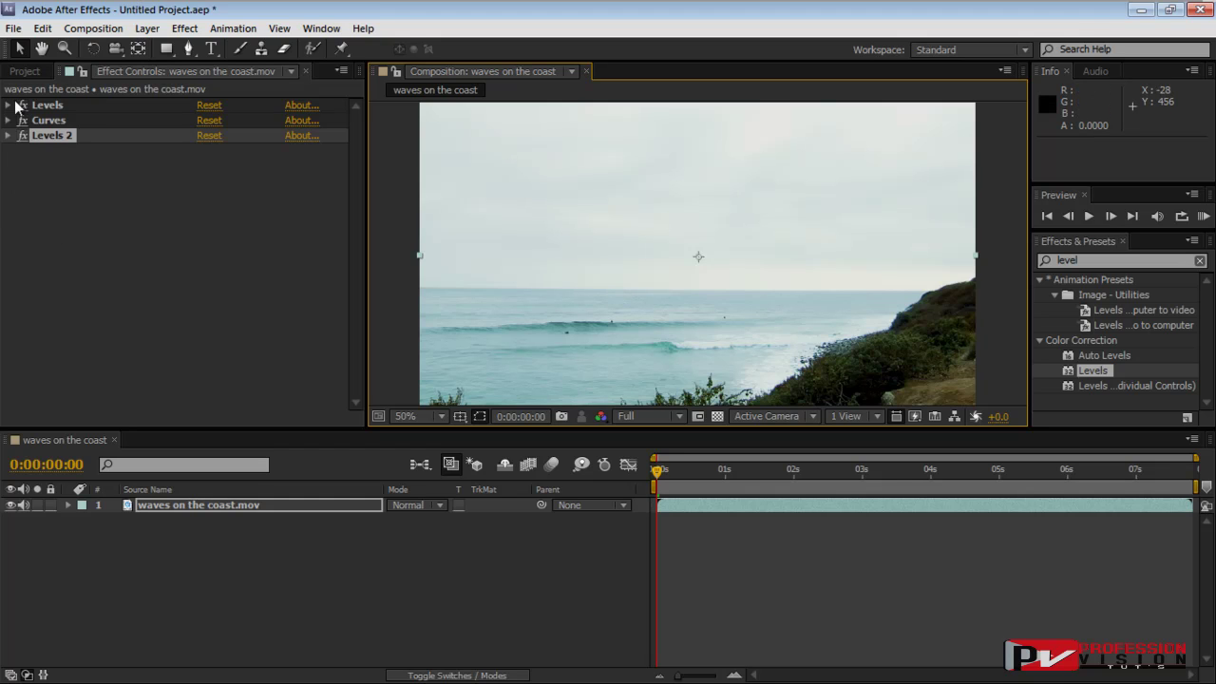
left_click(26, 71)
left_click(59, 314)
left_click_drag(52, 265, 57, 414)
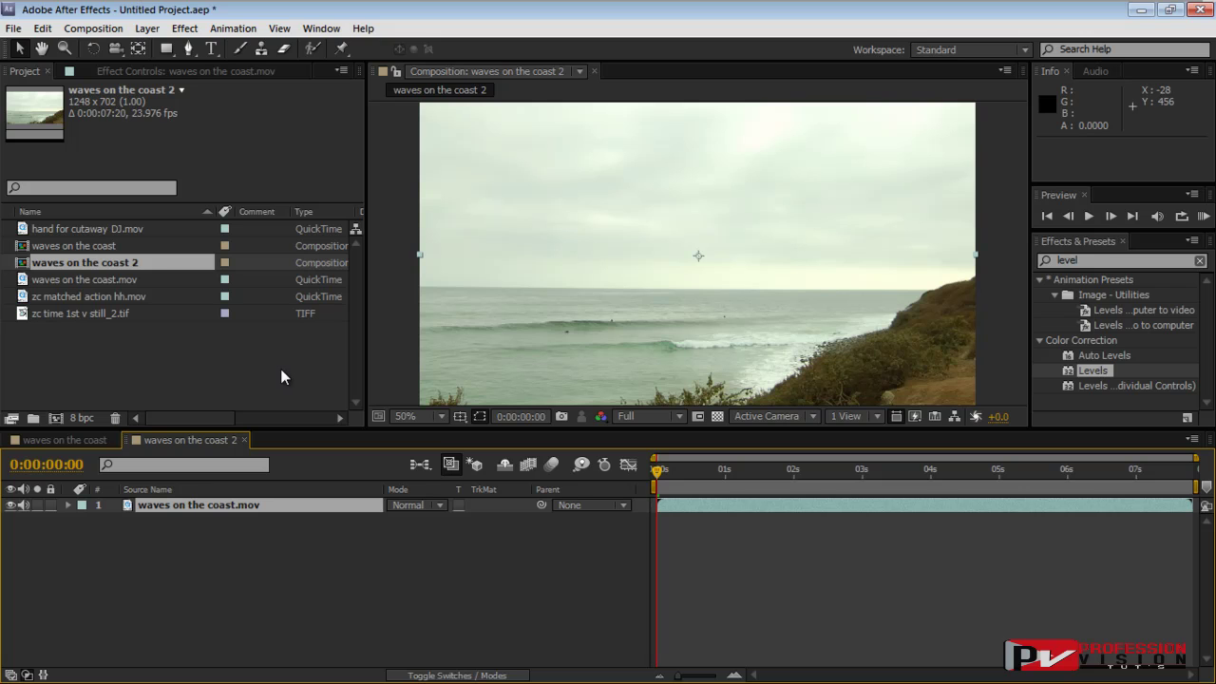
- Compare the corrected waves on the coast composition with the uncorrected waves on the coast 2 composition
left_click(67, 439)
left_click(145, 437)
left_click(77, 439)
left_click(166, 439)
left_click(93, 441)
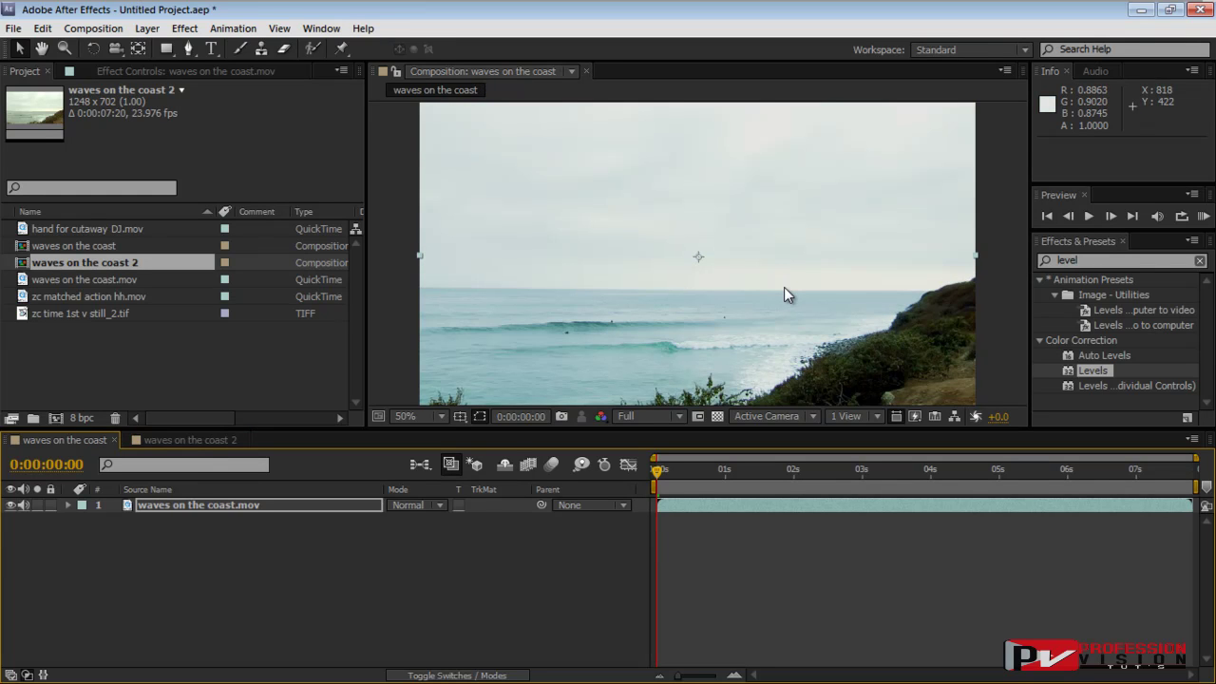
left_click(165, 438)
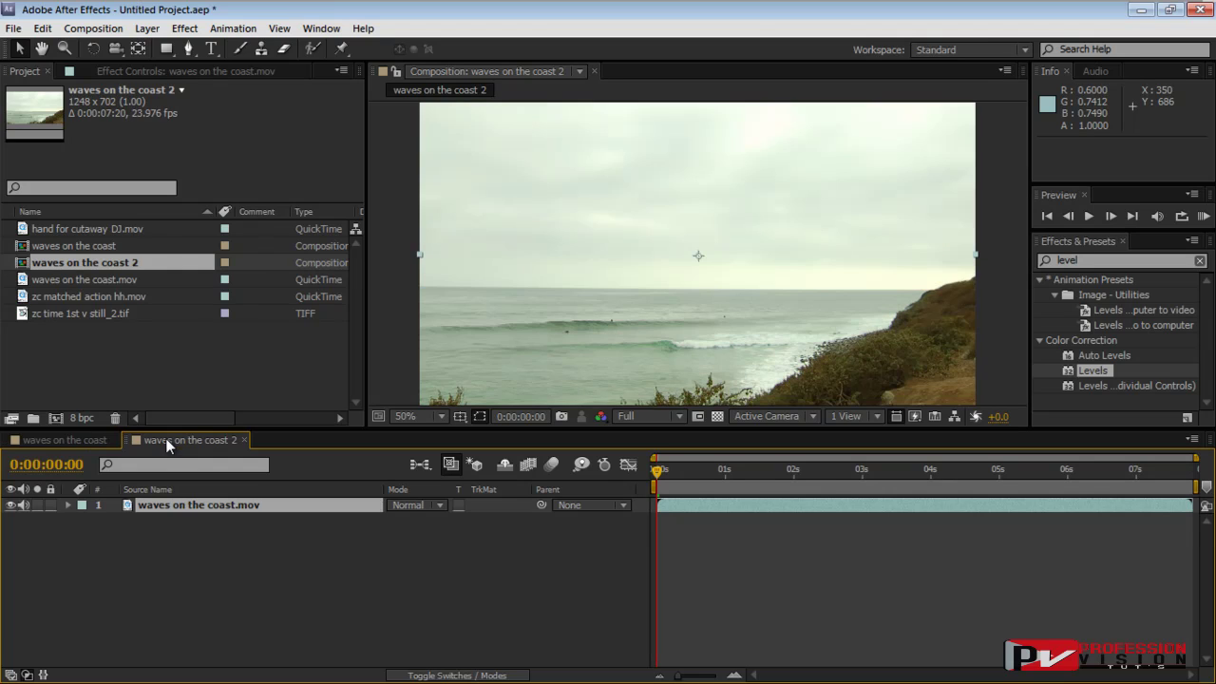
- Search the effects for "color fi" and apply SA Color Finesse 3 to the clip in waves on the coast 2
left_click(155, 66)
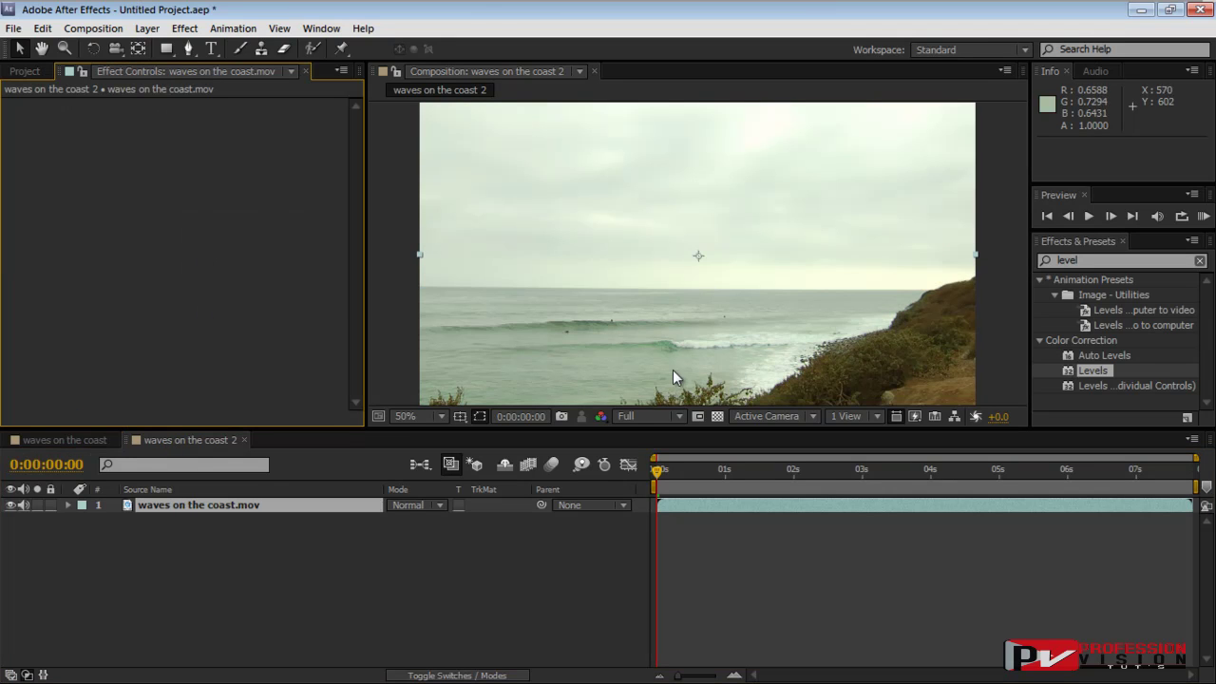
left_click(1038, 260)
left_click(1036, 259)
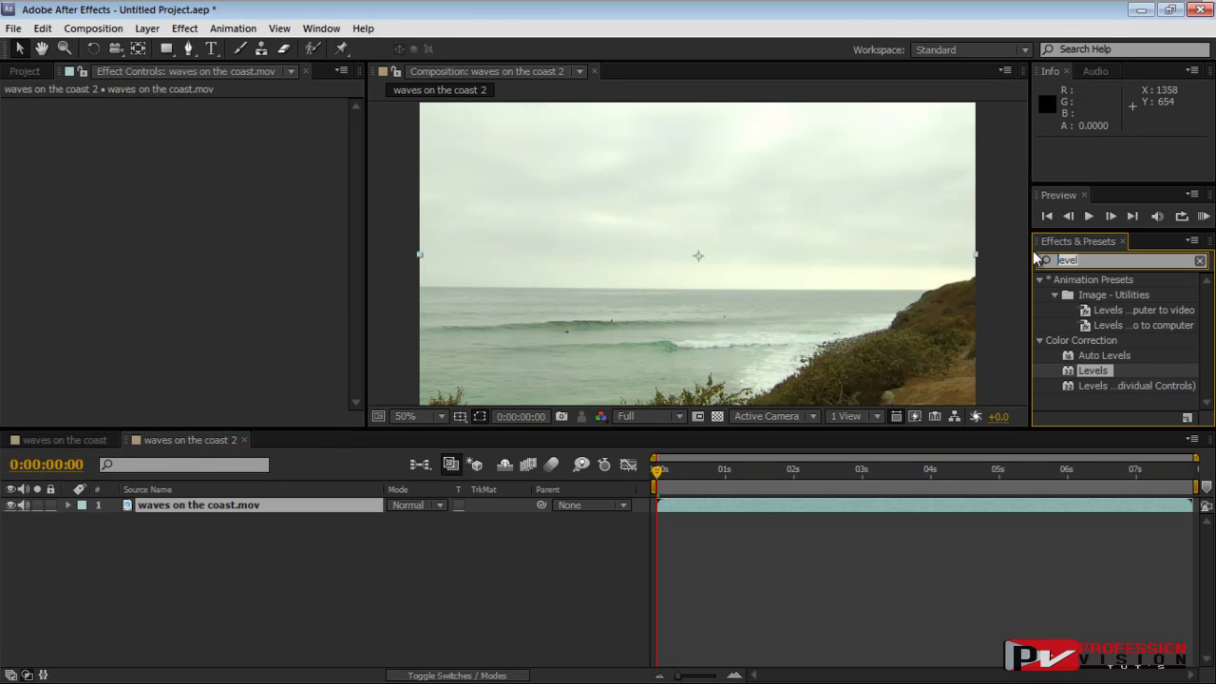
type("color fe")
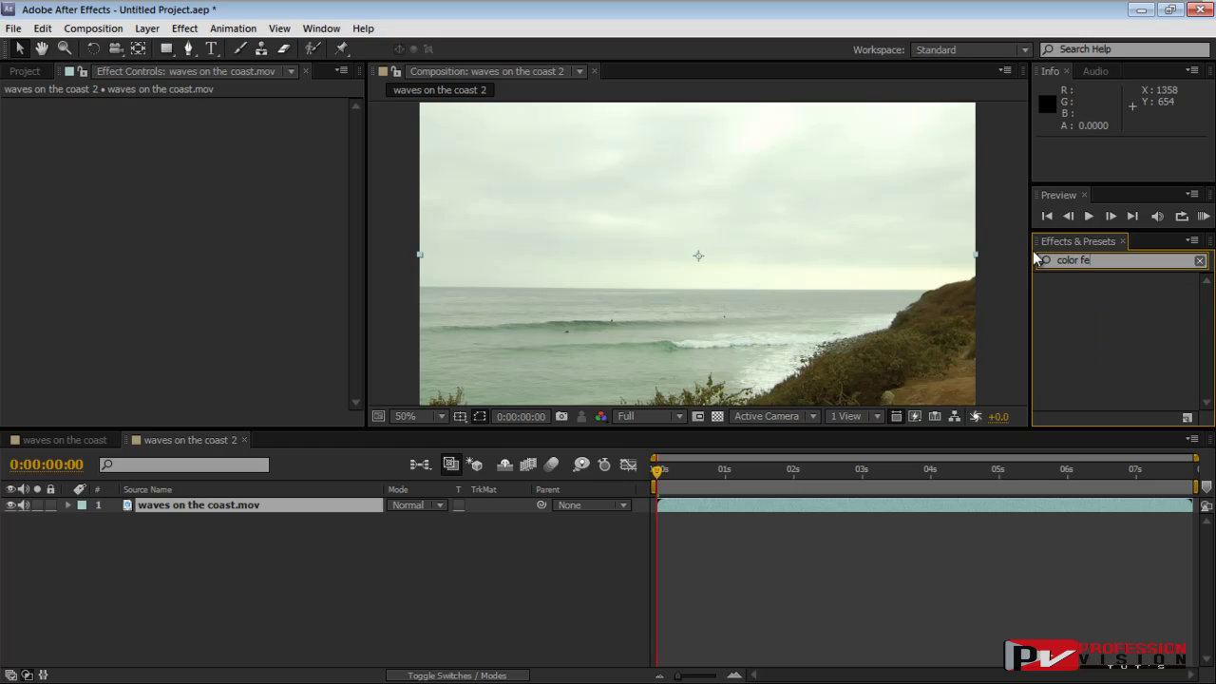
key("BackSpace")
type("i")
left_click(1086, 295)
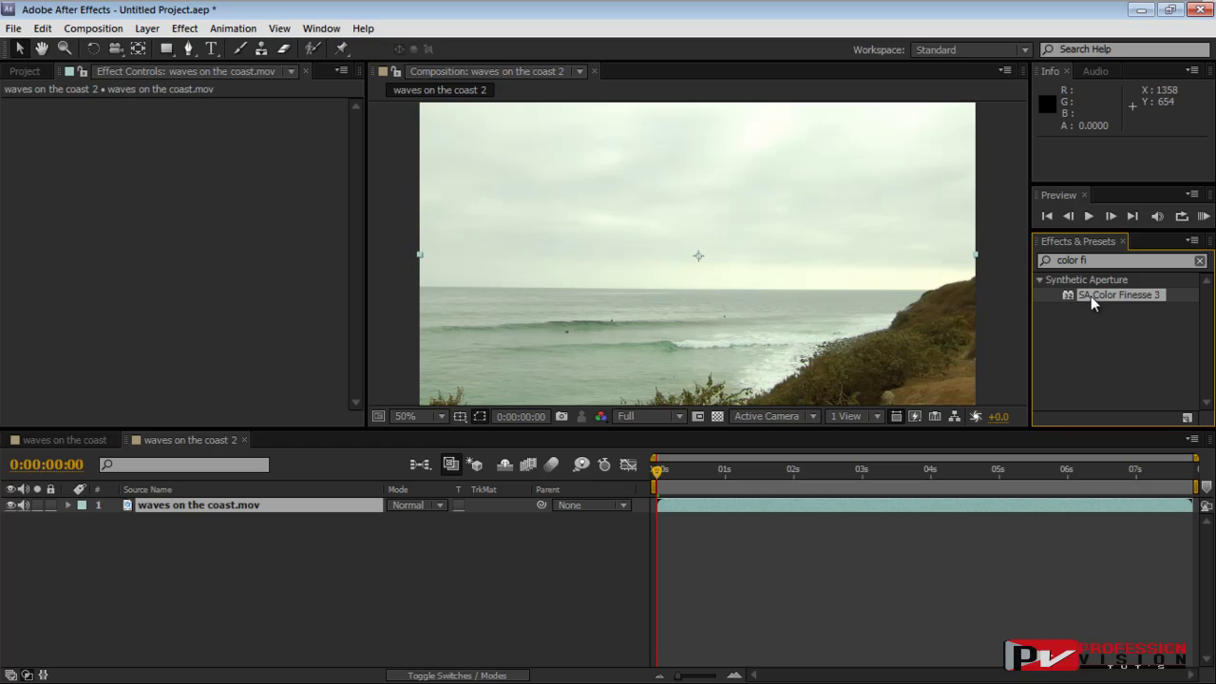
left_click_drag(1094, 294, 188, 506)
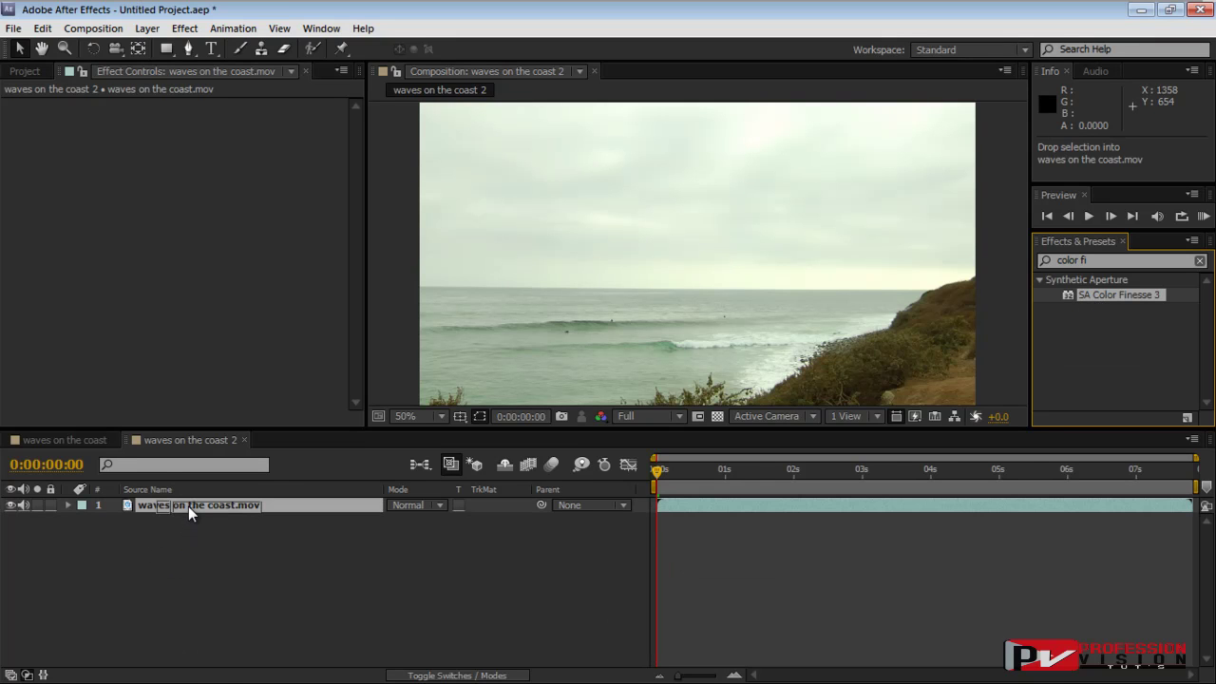
left_click_drag(188, 506, 188, 507)
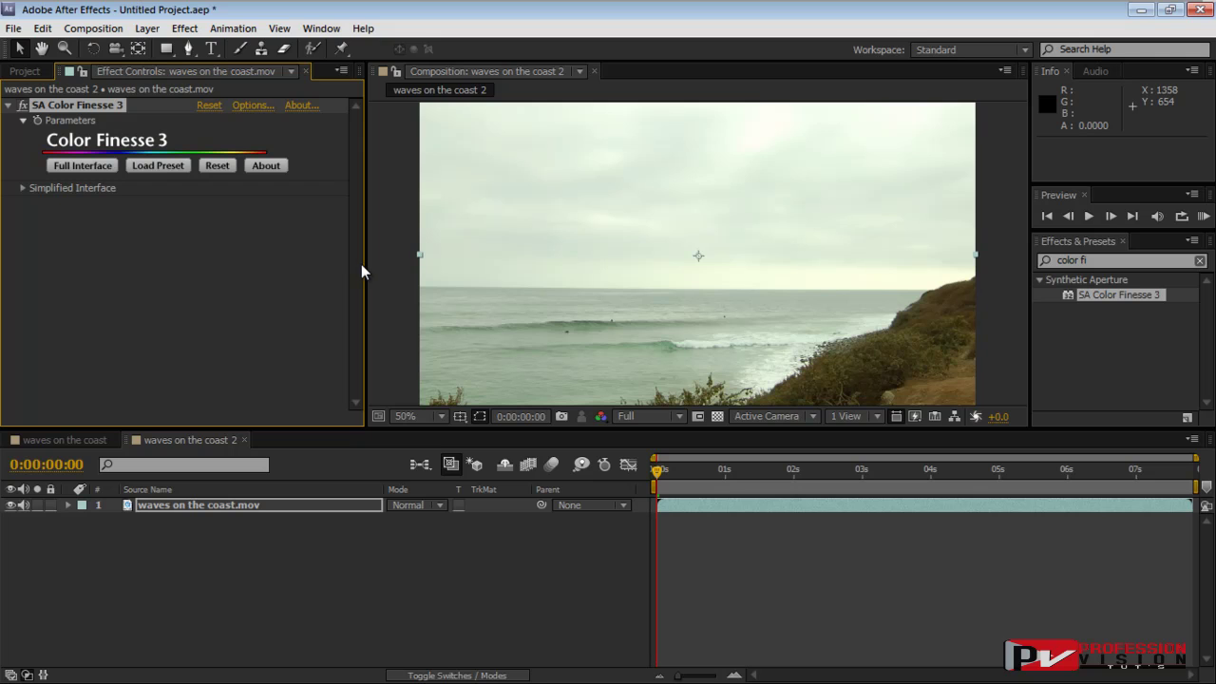
- Close the Info, Preview and Effects & Presets panels and enlarge the composition viewer and effect controls area
left_click_drag(367, 263, 445, 269)
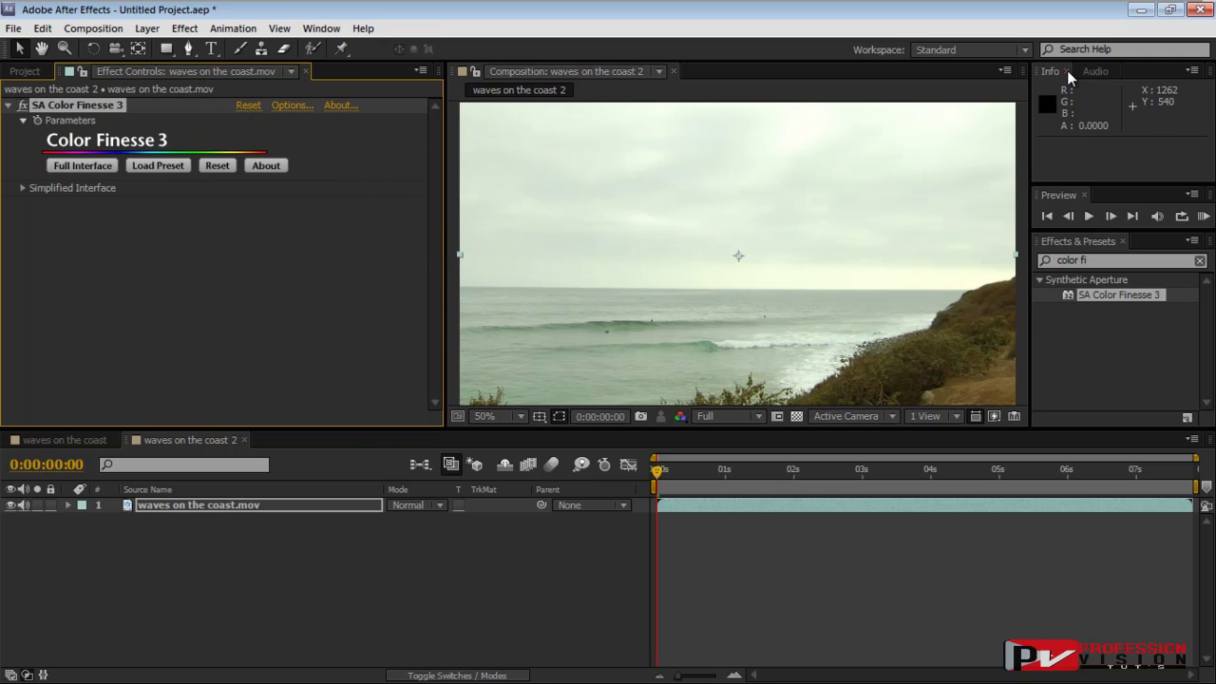
left_click(1069, 71)
left_click(1072, 70)
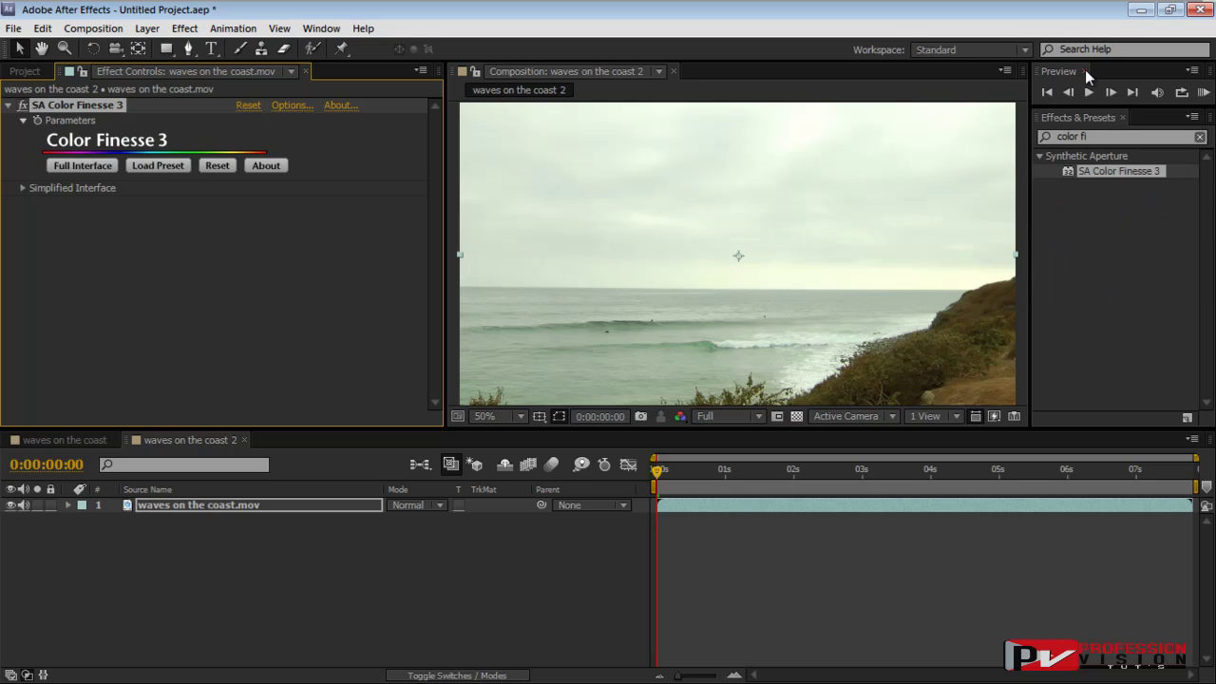
left_click(1086, 71)
left_click(1123, 71)
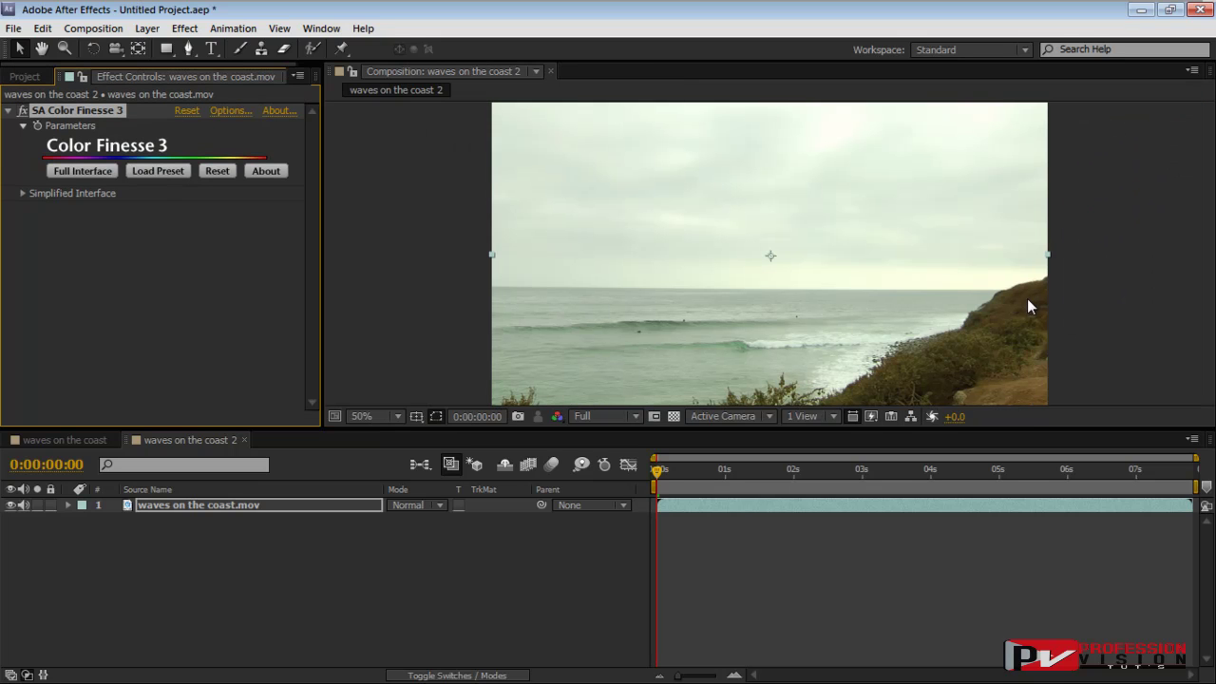
left_click_drag(597, 431, 599, 474)
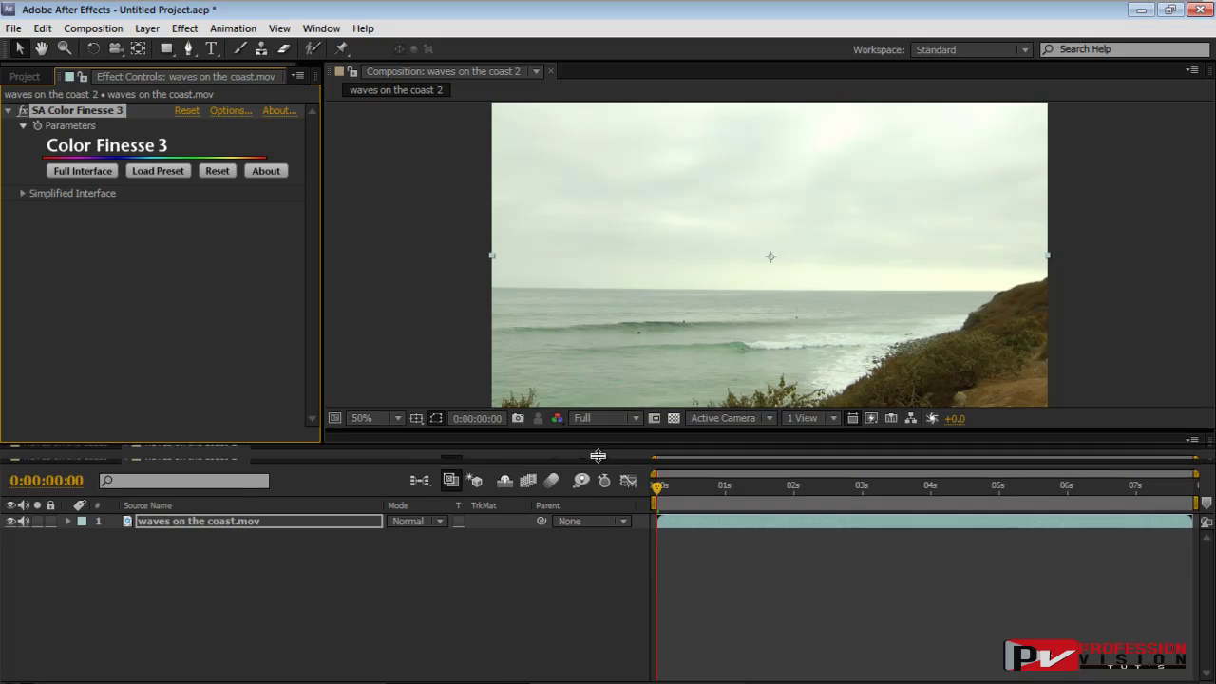
left_click_drag(322, 327, 376, 328)
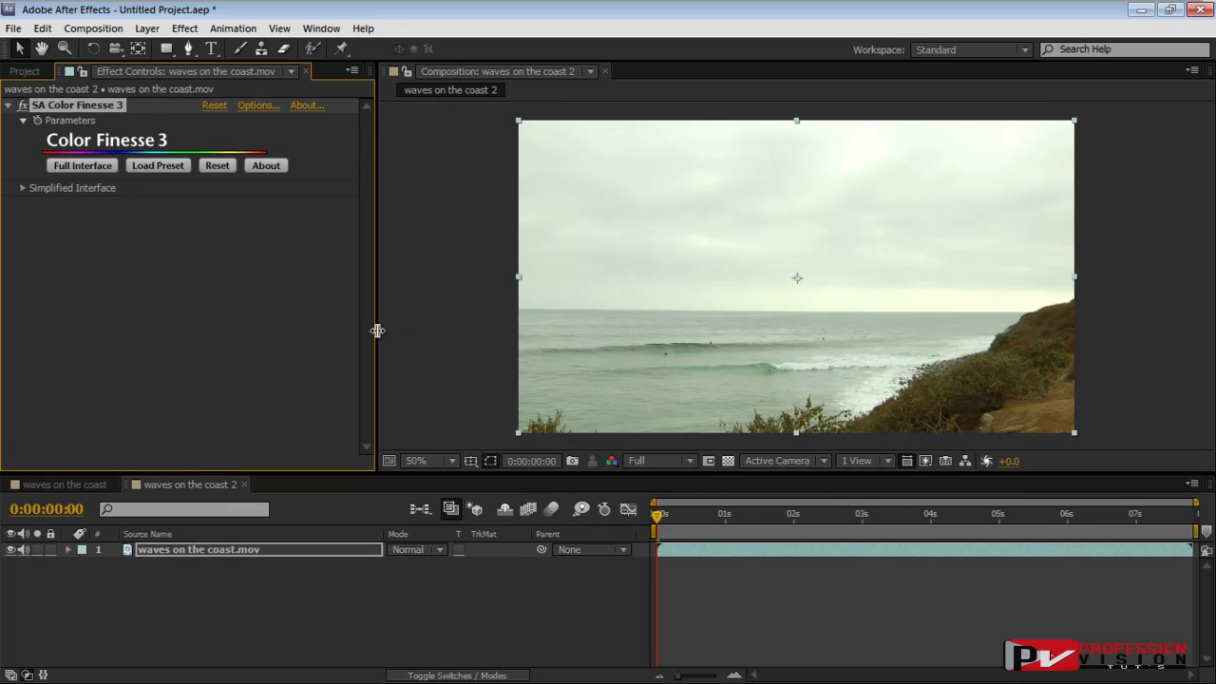
- Expand Color Finesse 3's Simplified Interface and widen the effect controls area to fit the color wheels
left_click(280, 375)
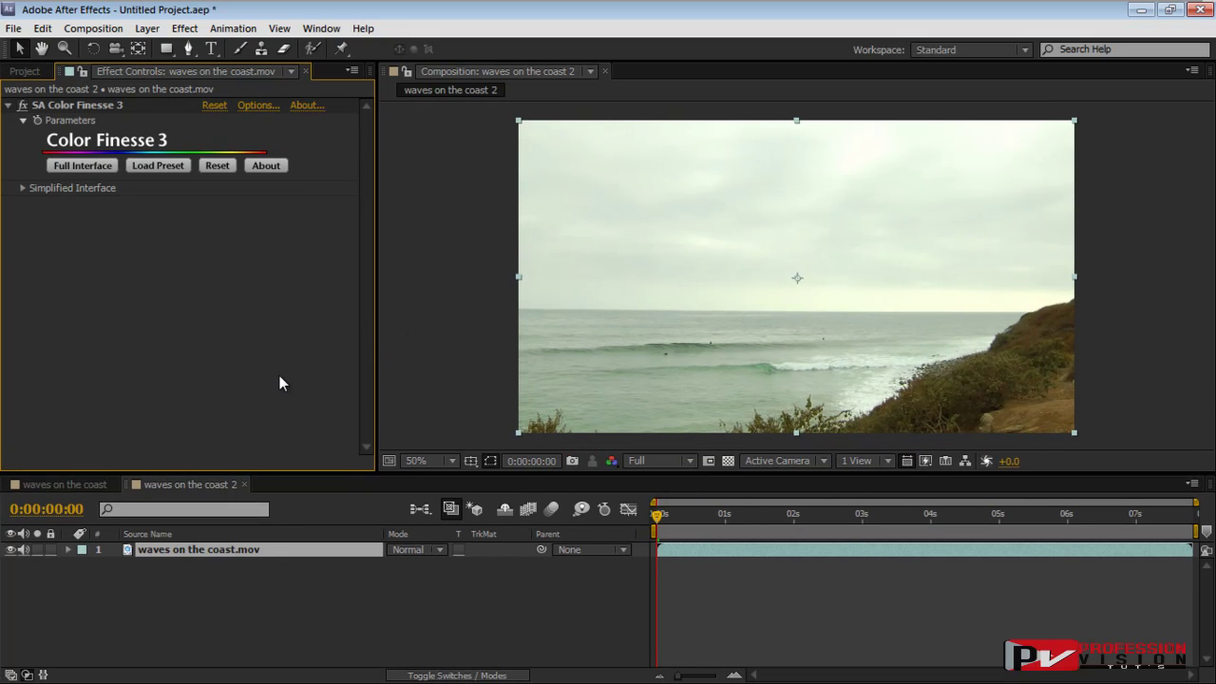
left_click(21, 189)
left_click_drag(376, 267, 417, 267)
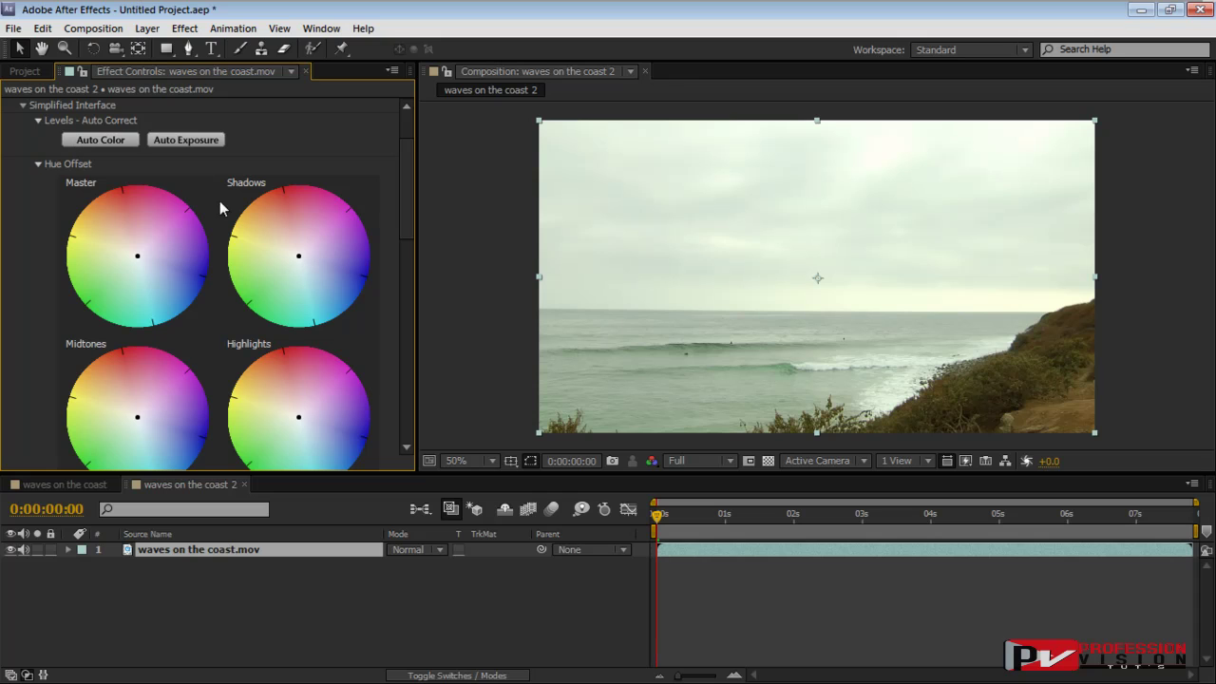
- Try Color Finesse's Auto Color correction, compare the shot with the first composition, and undo the correction
left_click(99, 140)
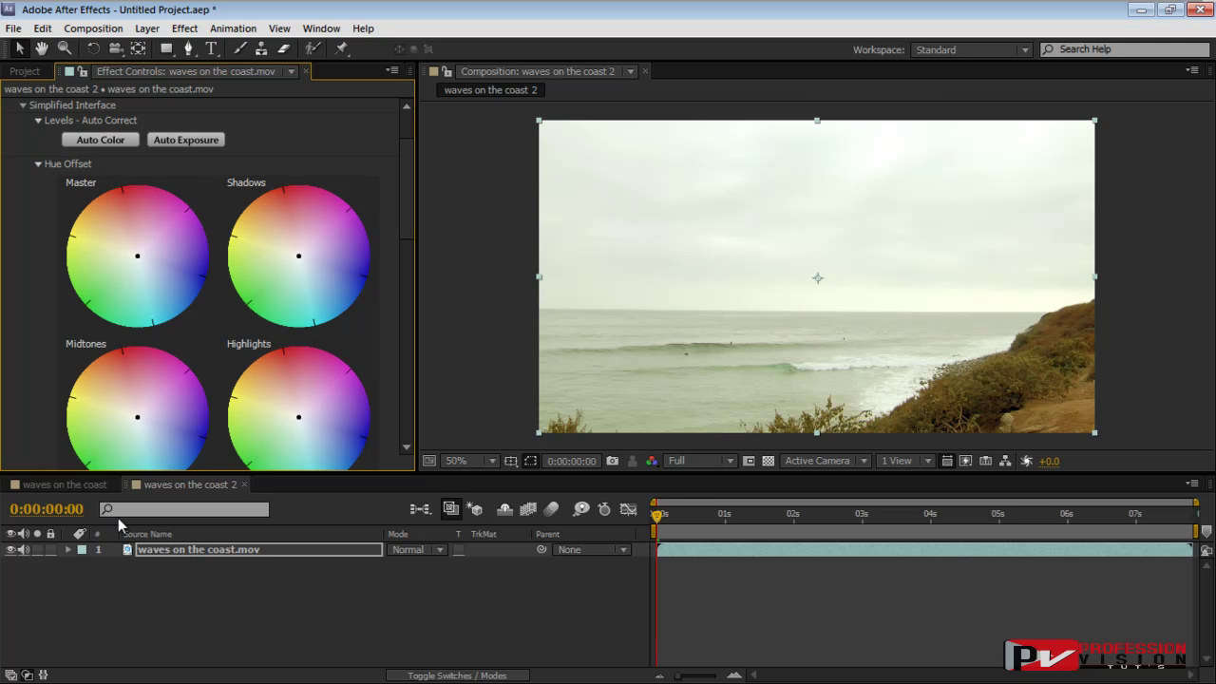
left_click(80, 484)
left_click(206, 486)
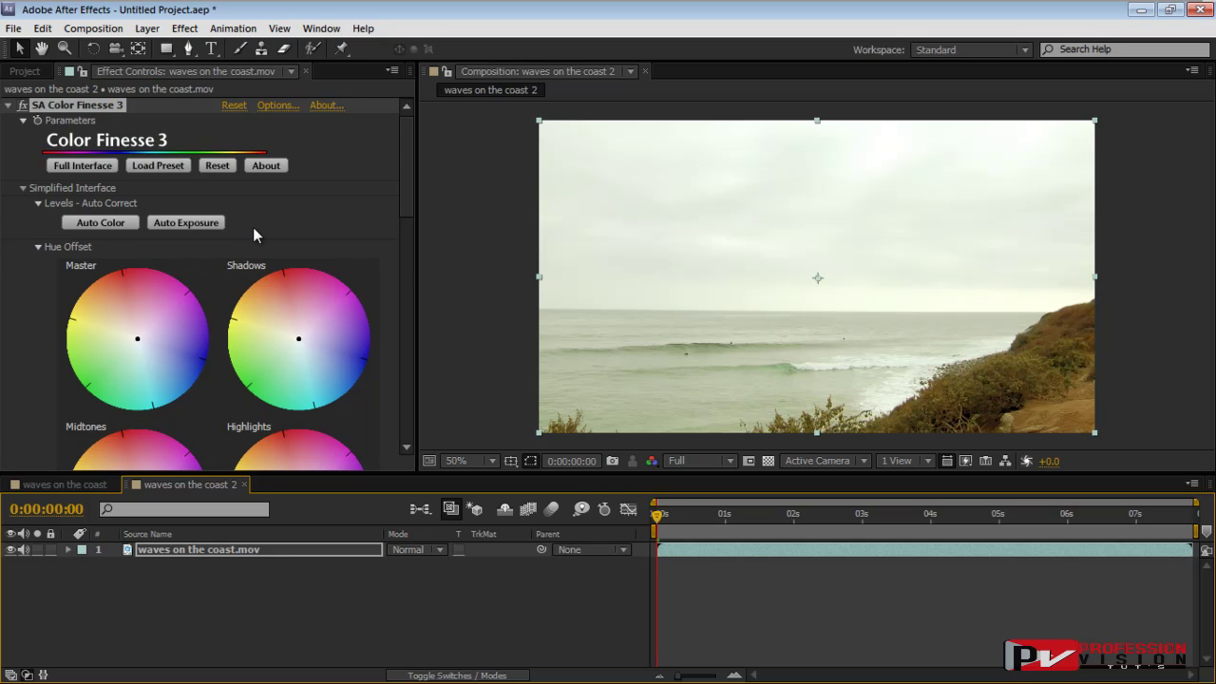
key("ctrl+z")
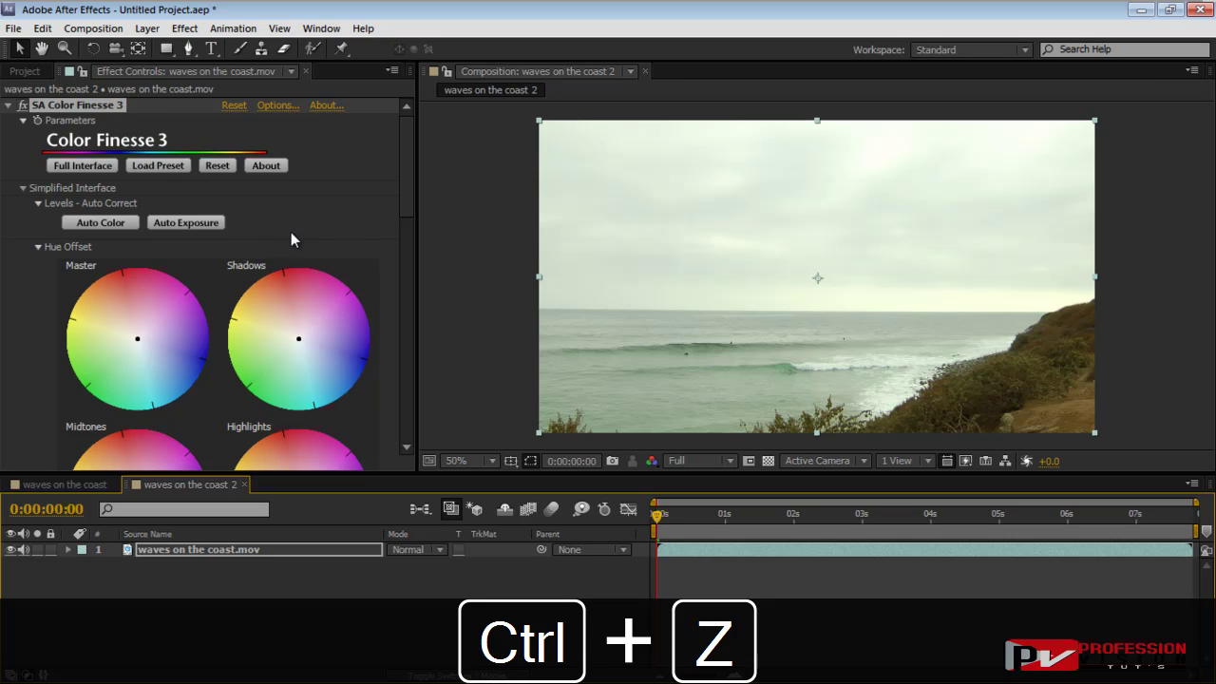
- Shift the Master hue offset slightly toward blue while viewing the waves at 100%
left_click_drag(407, 208, 404, 227)
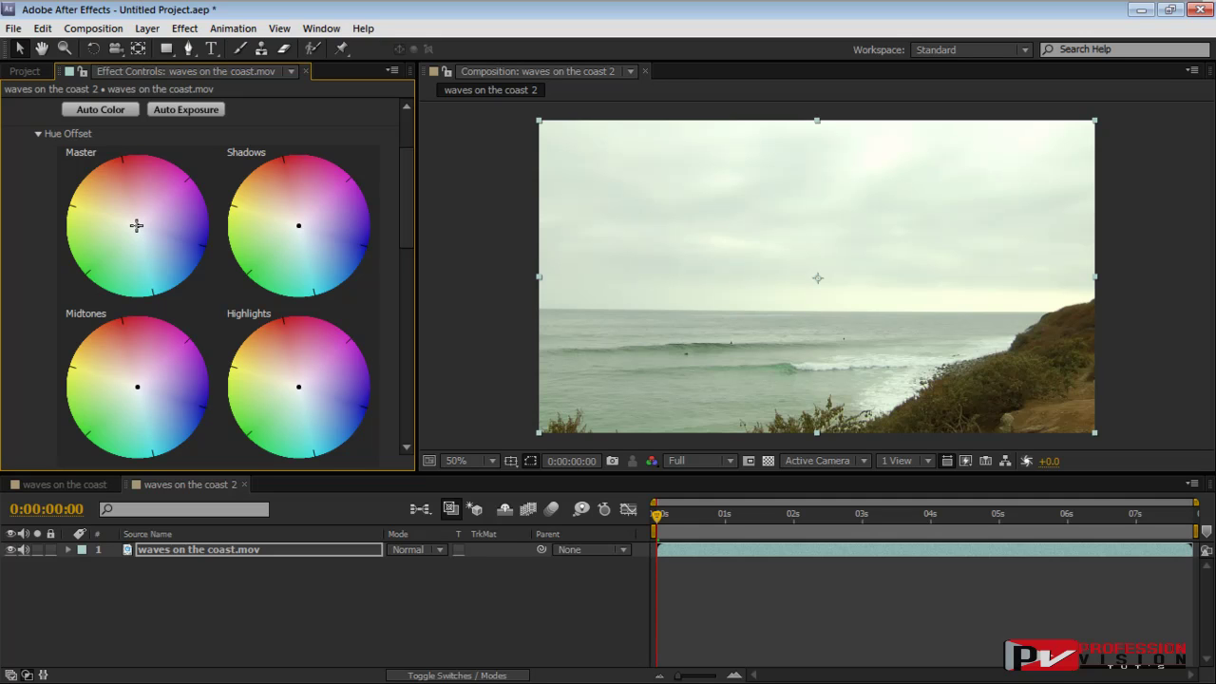
mouse_move(132, 224)
left_mouse_down()
mouse_move(104, 197)
mouse_move(82, 220)
mouse_move(91, 201)
mouse_move(111, 223)
mouse_move(141, 198)
mouse_move(203, 224)
mouse_move(133, 283)
mouse_move(78, 216)
mouse_move(127, 269)
mouse_move(166, 238)
mouse_move(171, 210)
mouse_move(146, 230)
mouse_move(158, 245)
mouse_move(108, 217)
mouse_move(132, 224)
mouse_move(74, 171)
mouse_move(132, 222)
left_mouse_up()
scroll(789, 349, "up", 2)
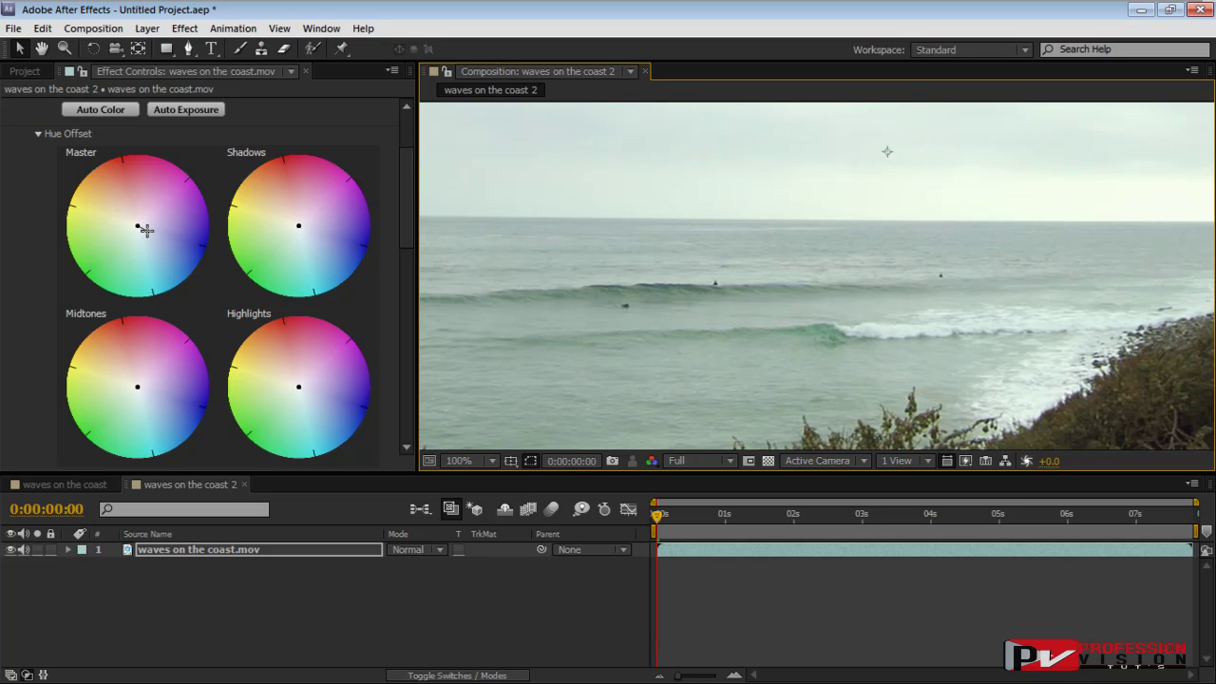
left_click(146, 230)
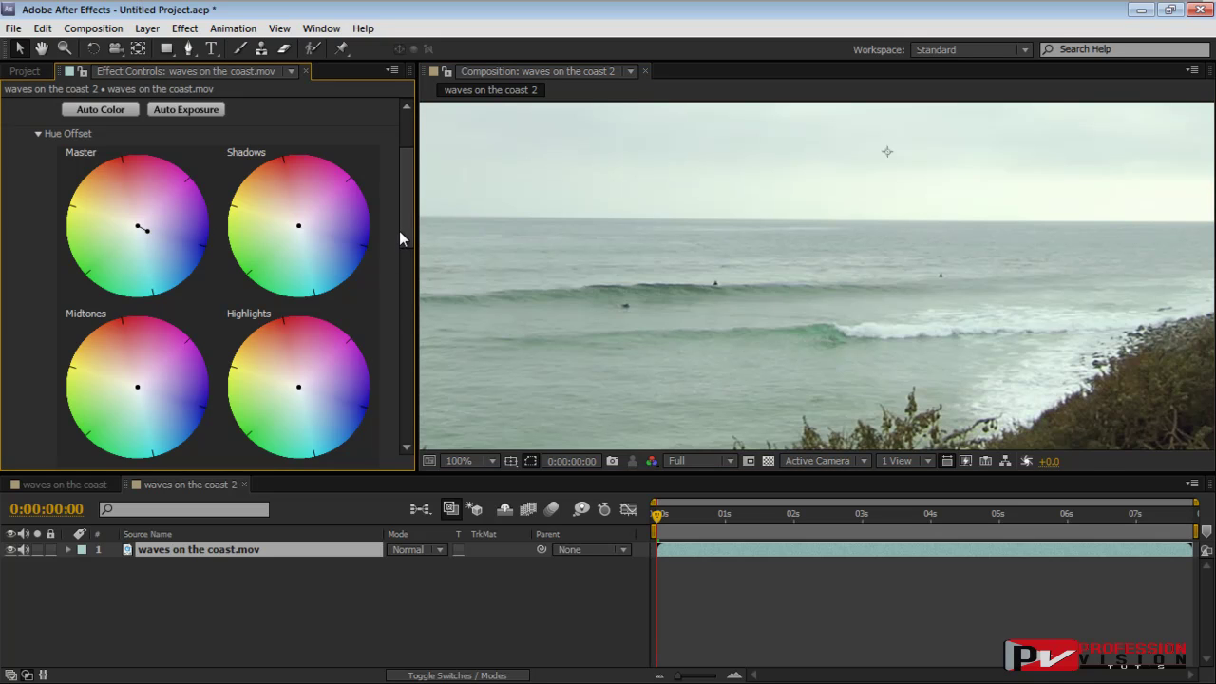
- Shift the Shadows hue offset slightly toward yellow-orange to warm the dark hillside vegetation
left_click_drag(399, 231, 396, 185)
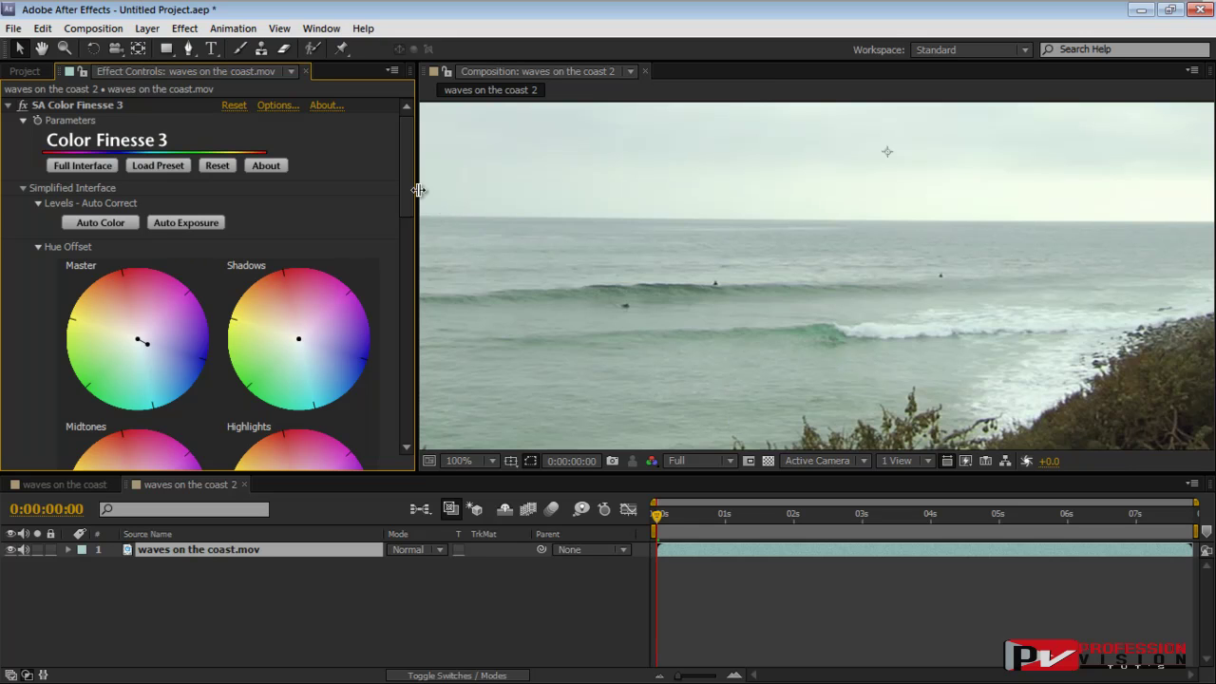
left_click_drag(727, 319, 549, 329)
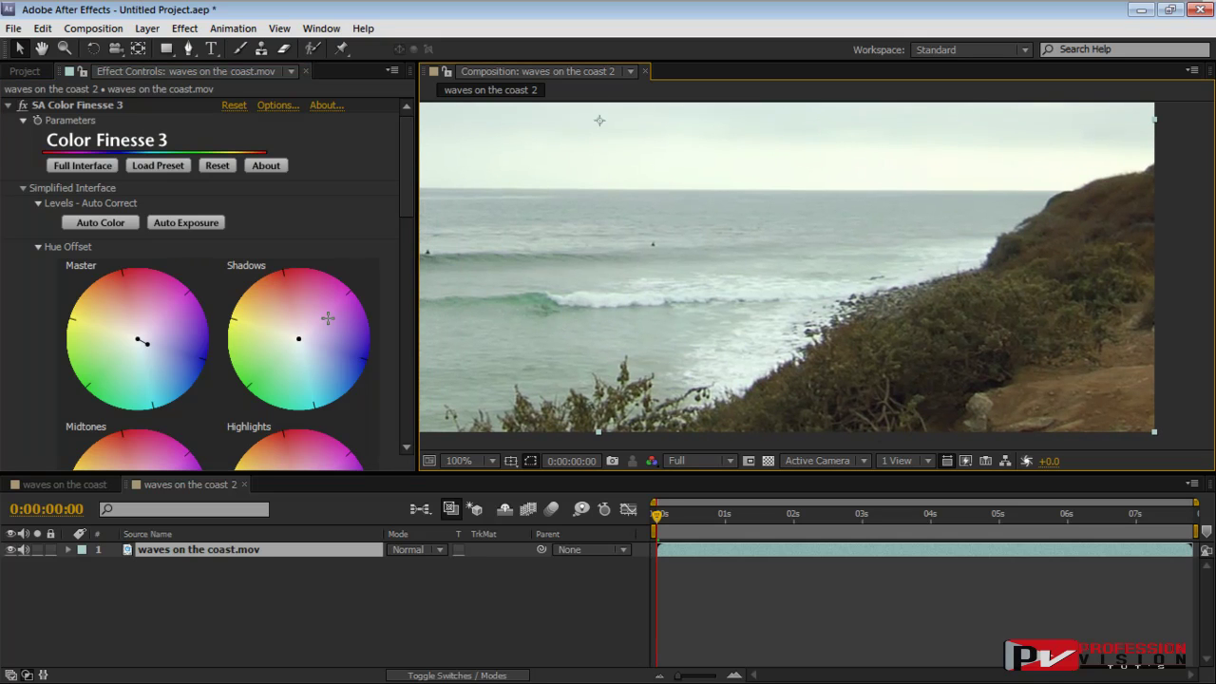
left_click_drag(402, 206, 404, 235)
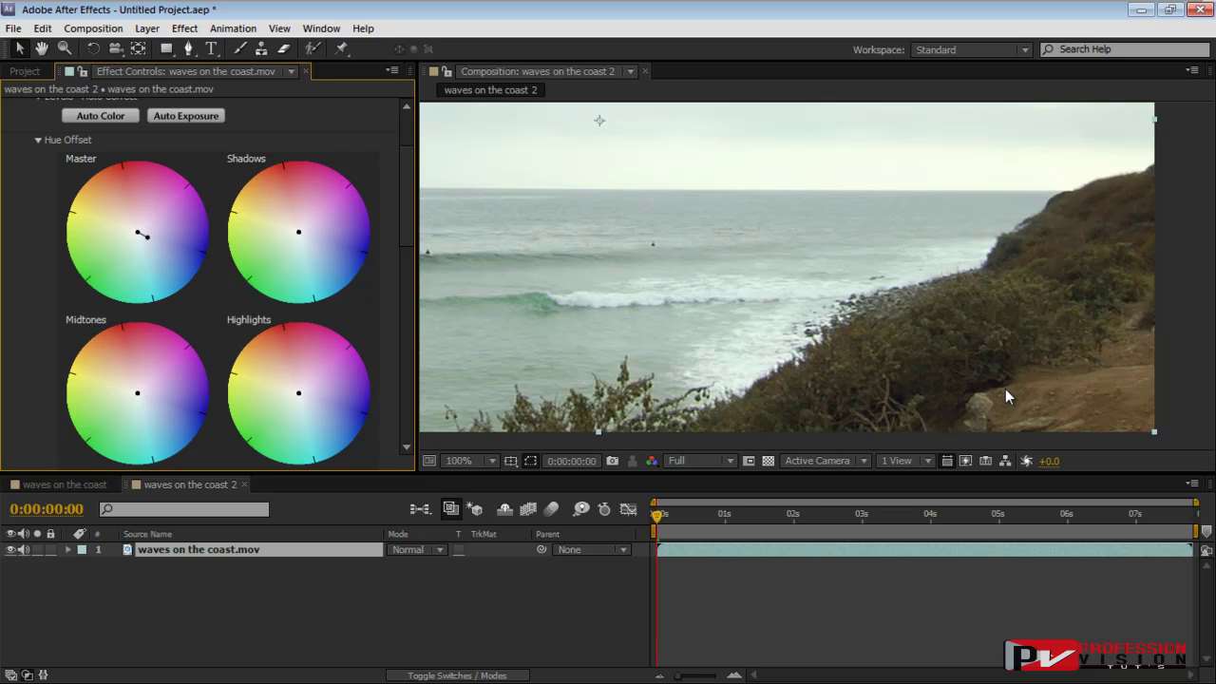
left_click_drag(919, 403, 903, 403)
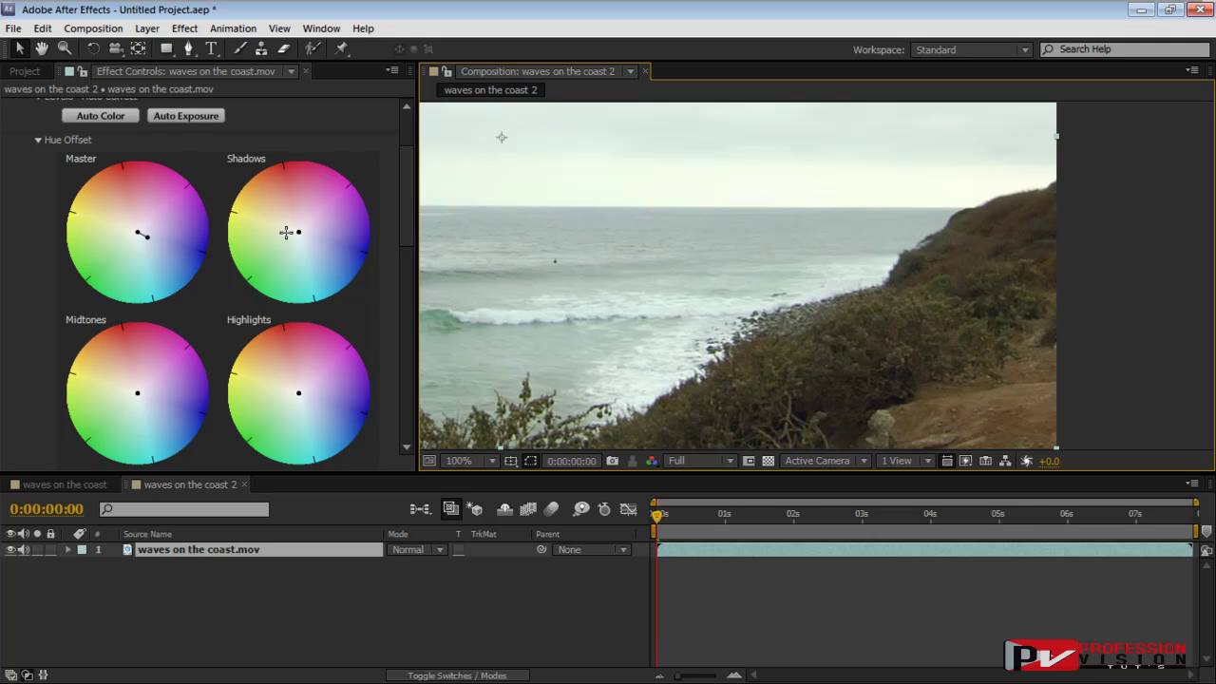
left_click_drag(294, 233, 290, 230)
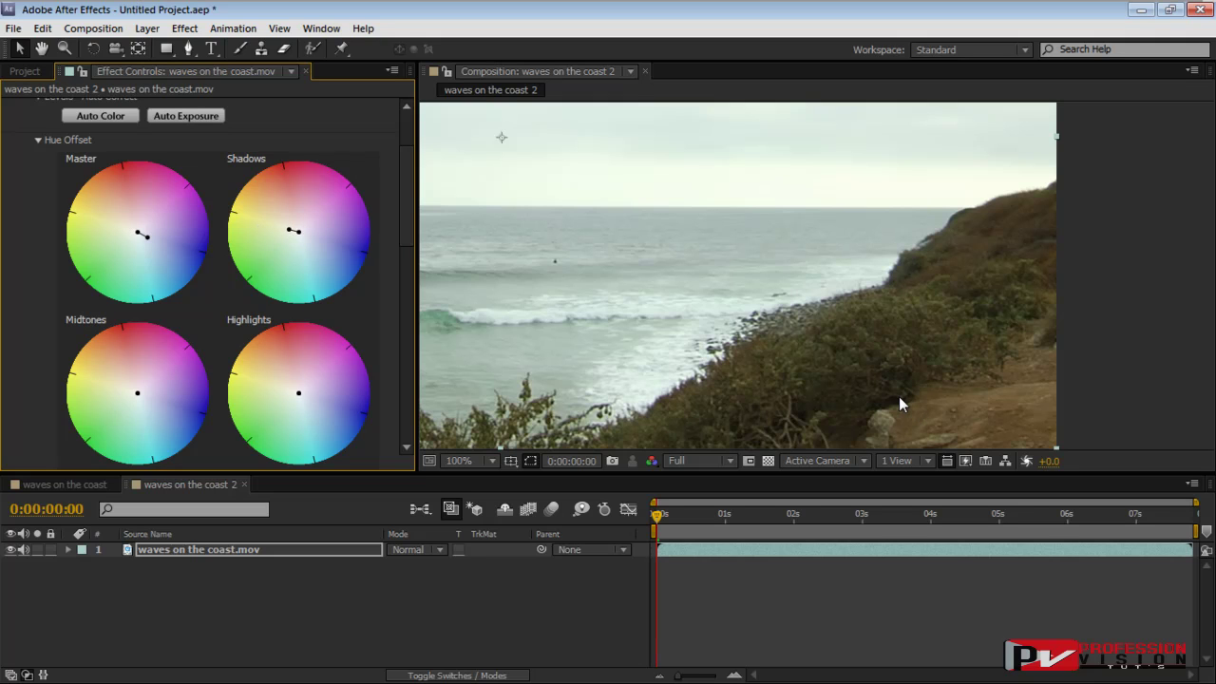
- Shift the Midtones hue offset slightly toward orange and check the waves and shoreline
left_click_drag(403, 229, 403, 282)
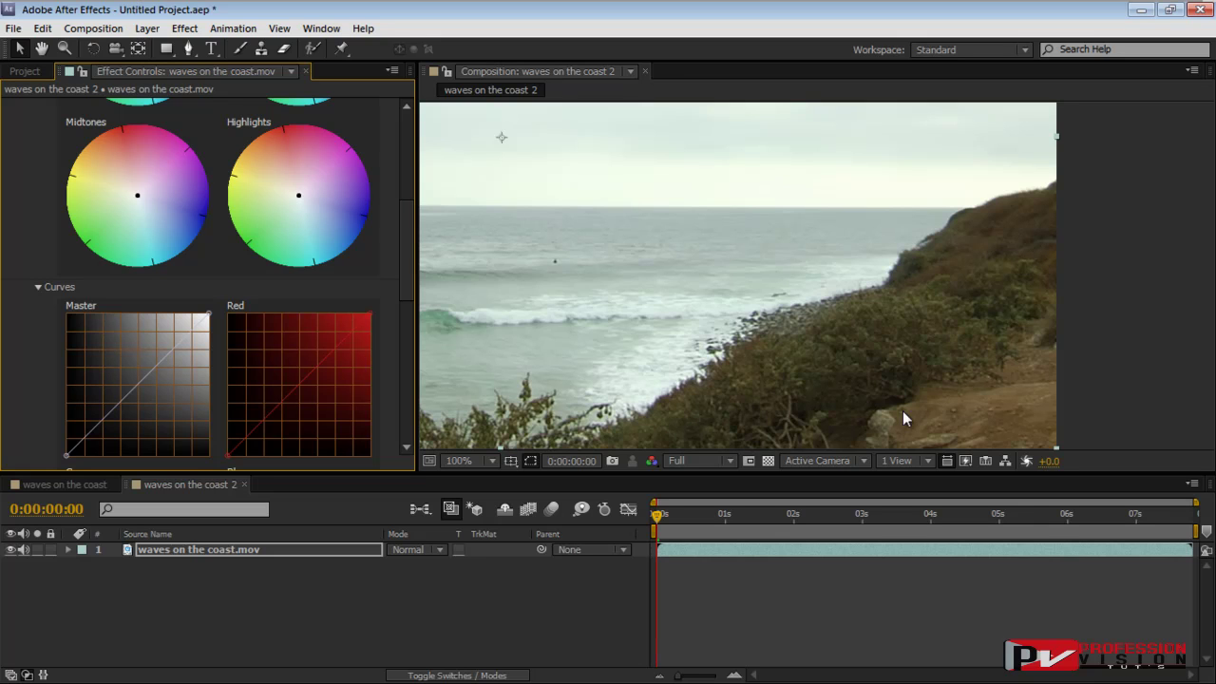
left_click(125, 188)
left_click_drag(564, 264, 779, 270)
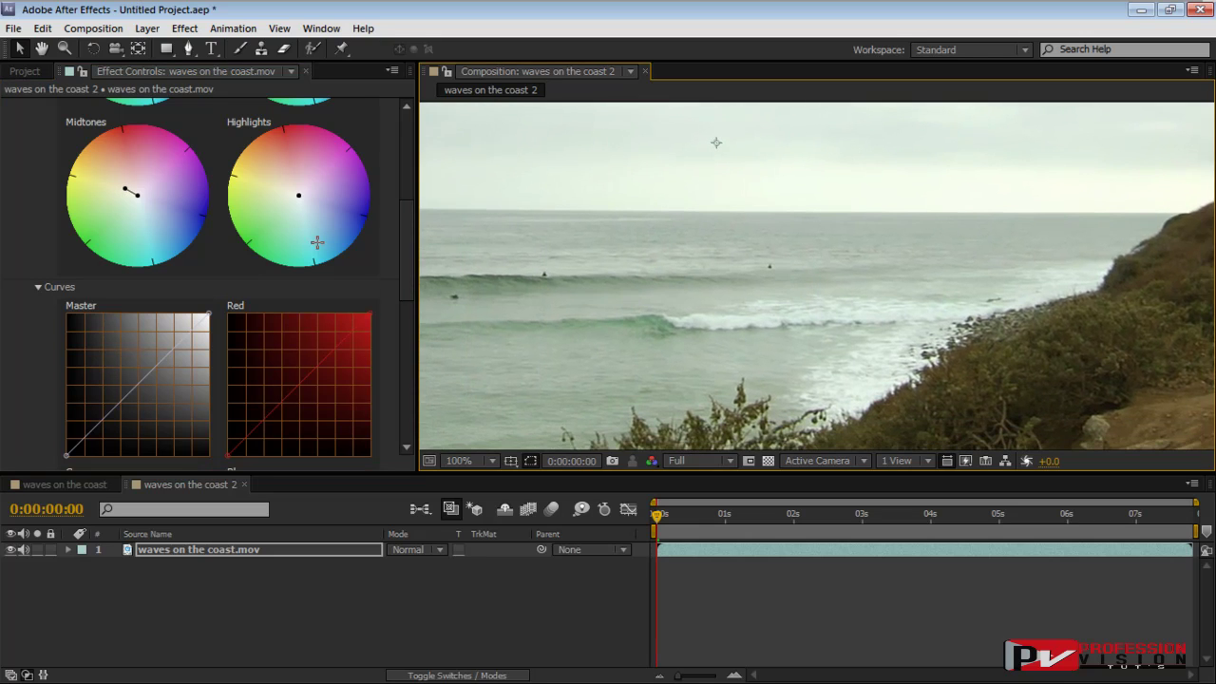
- Turn SA Color Finesse 3 off and on repeatedly to compare the graded waves with the original
left_click_drag(417, 229, 409, 230)
scroll(400, 146, "up", 10)
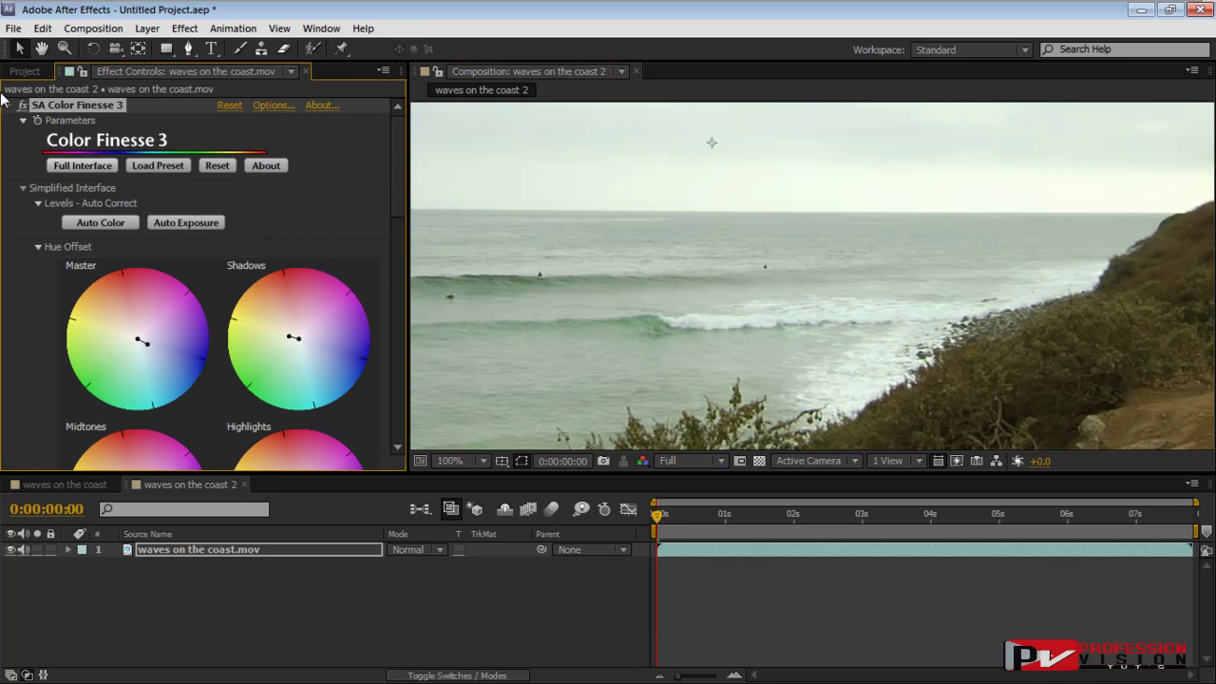
left_click(23, 106)
left_click(23, 105)
left_click(22, 106)
left_click(23, 106)
- Shift the Highlights hue offset well toward blue to cool the sky, and review the whole shot at 50%
left_click_drag(392, 167, 432, 272)
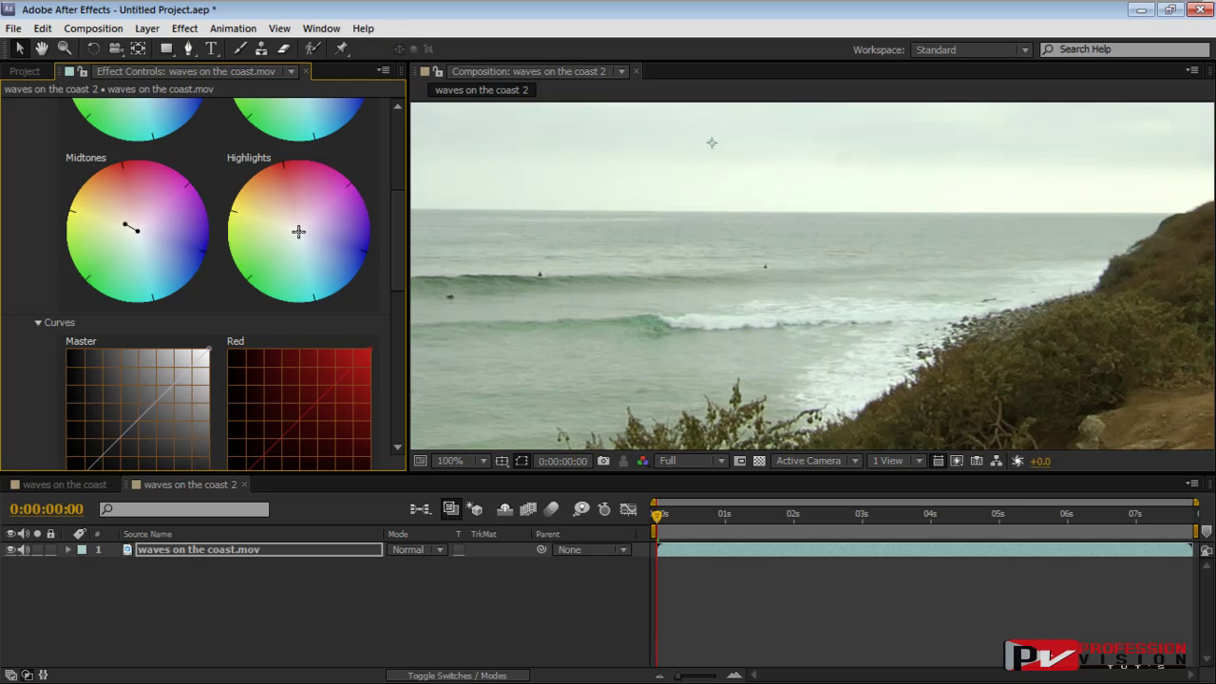
left_click_drag(299, 232, 337, 260)
scroll(675, 286, "down", 1)
scroll(675, 286, "down", 1)
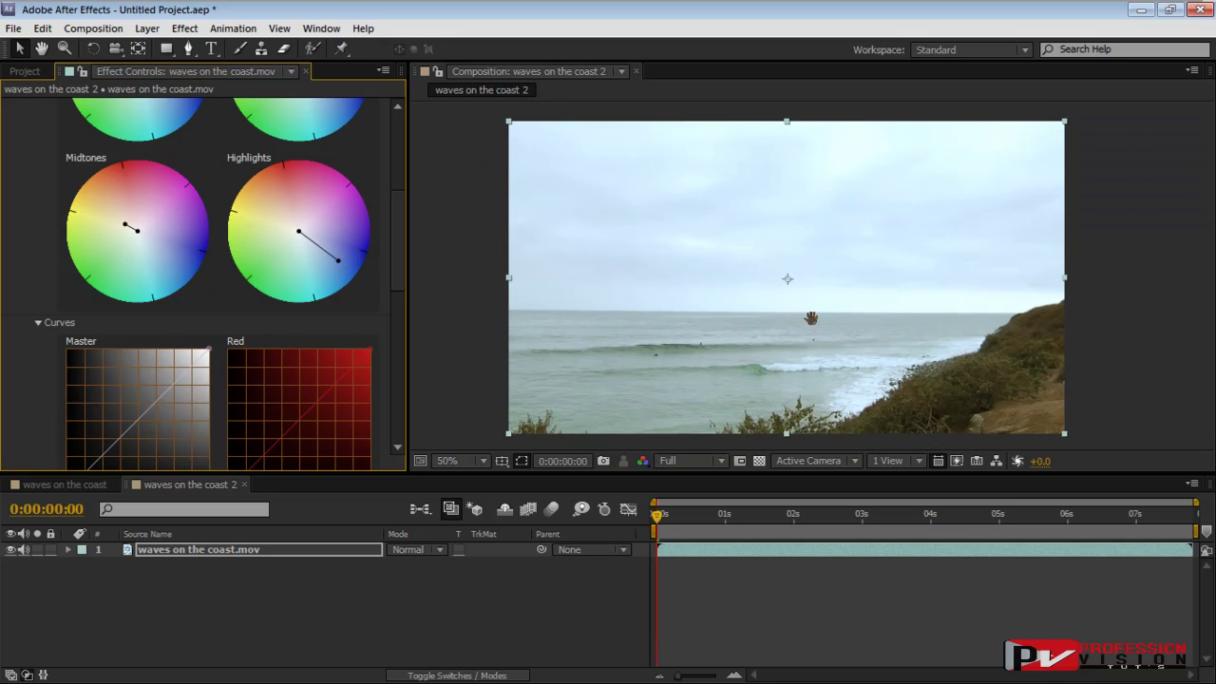
scroll(401, 192, "up", 5)
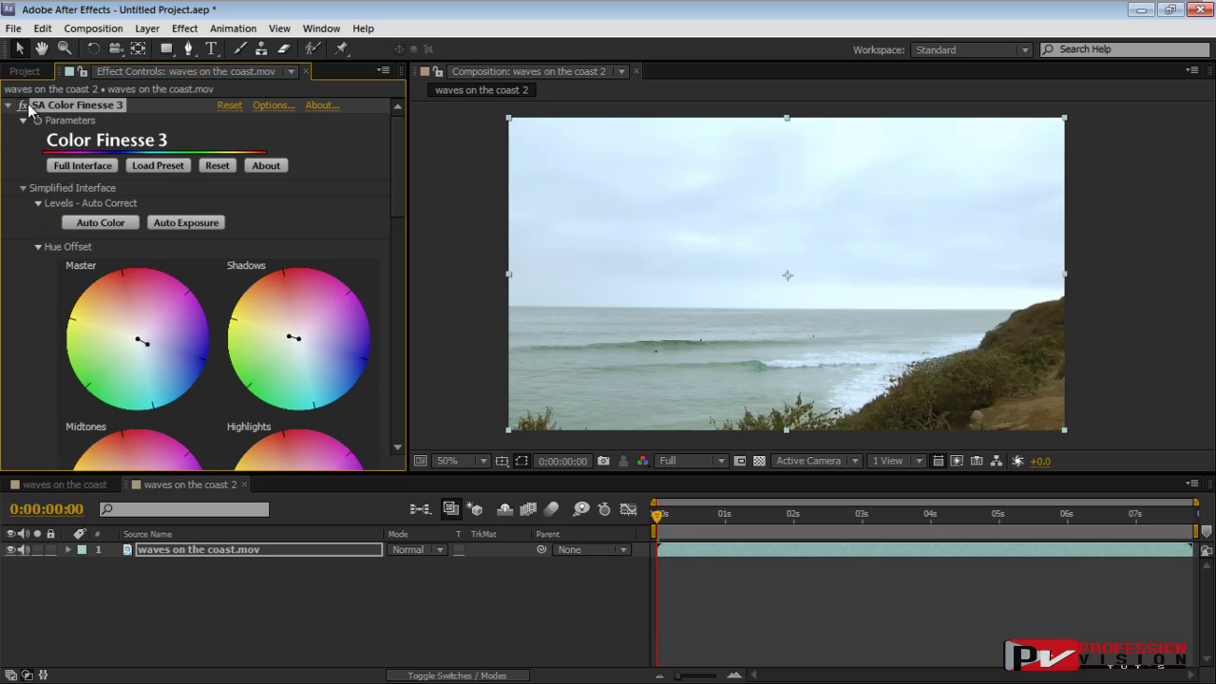
- Compare the Color Finesse 3 grade in waves on the coast 2 with the Levels and Curves grade in waves on the coast
left_click(22, 106)
left_click(22, 106)
left_click(22, 106)
left_click(22, 105)
left_click(76, 483)
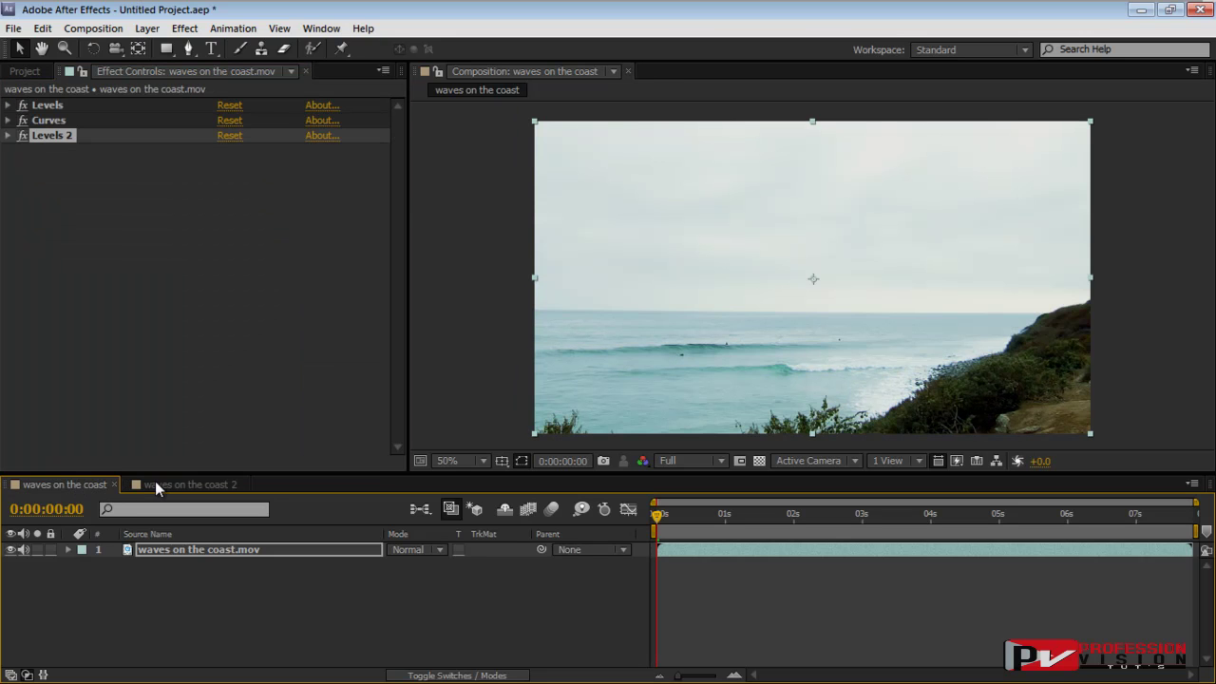
left_click(155, 483)
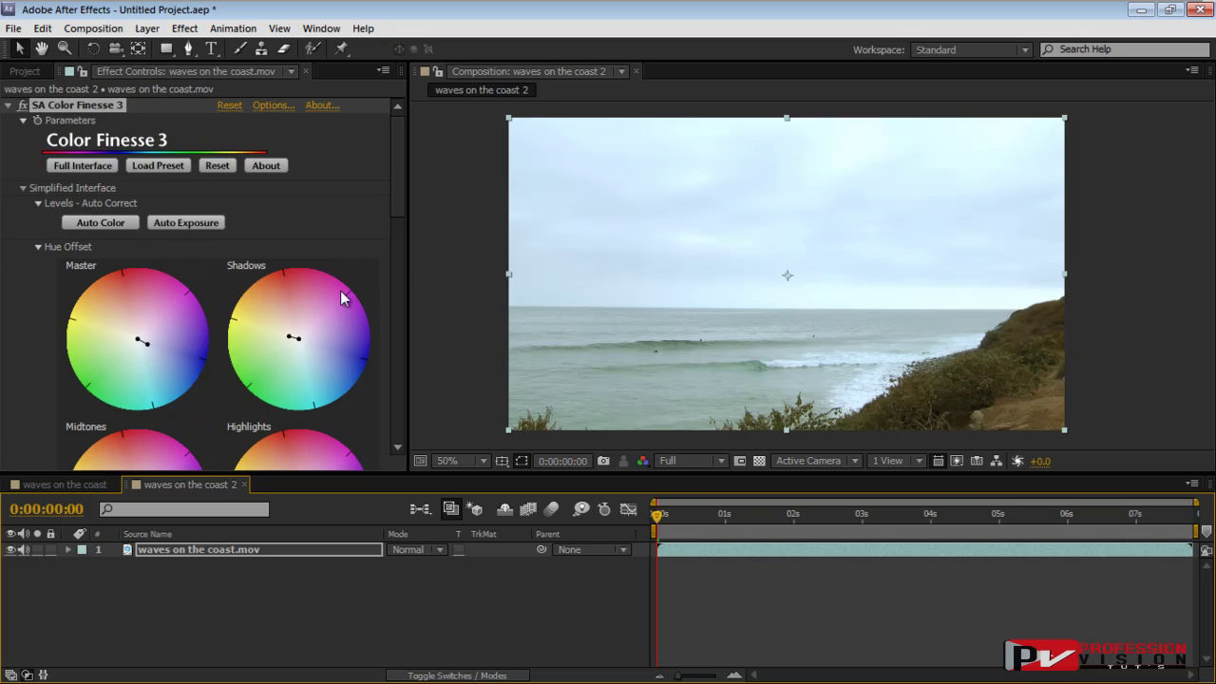
left_click(38, 487)
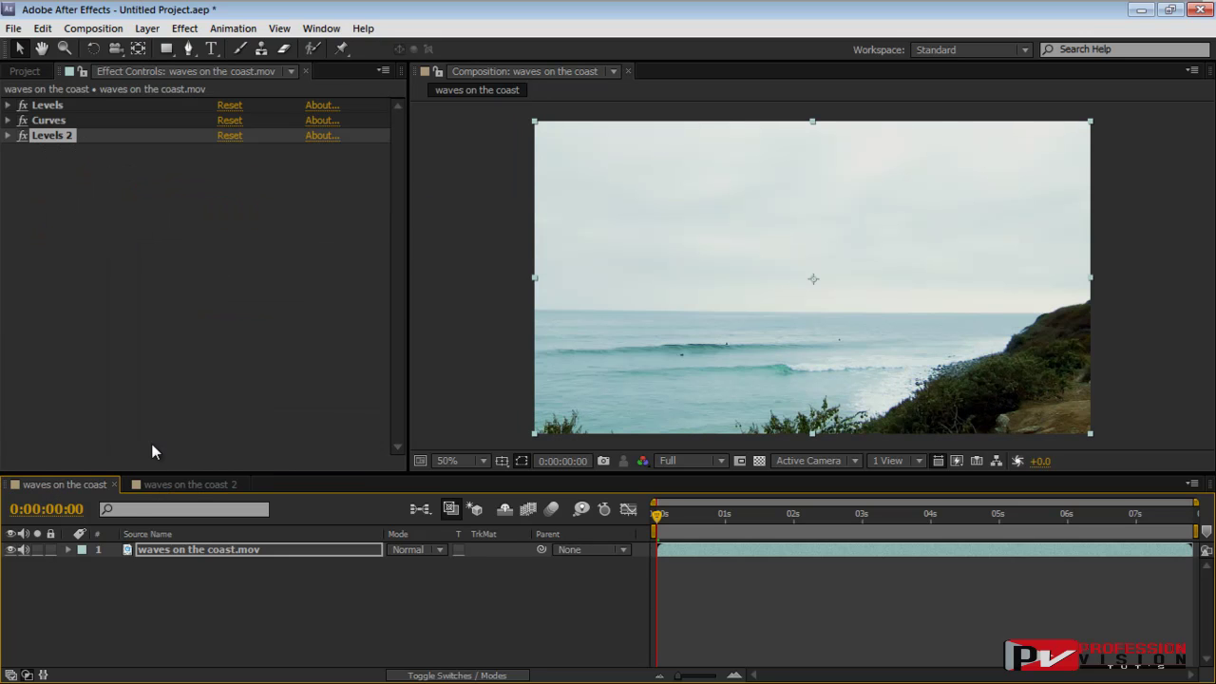
left_click(22, 136)
left_click(23, 136)
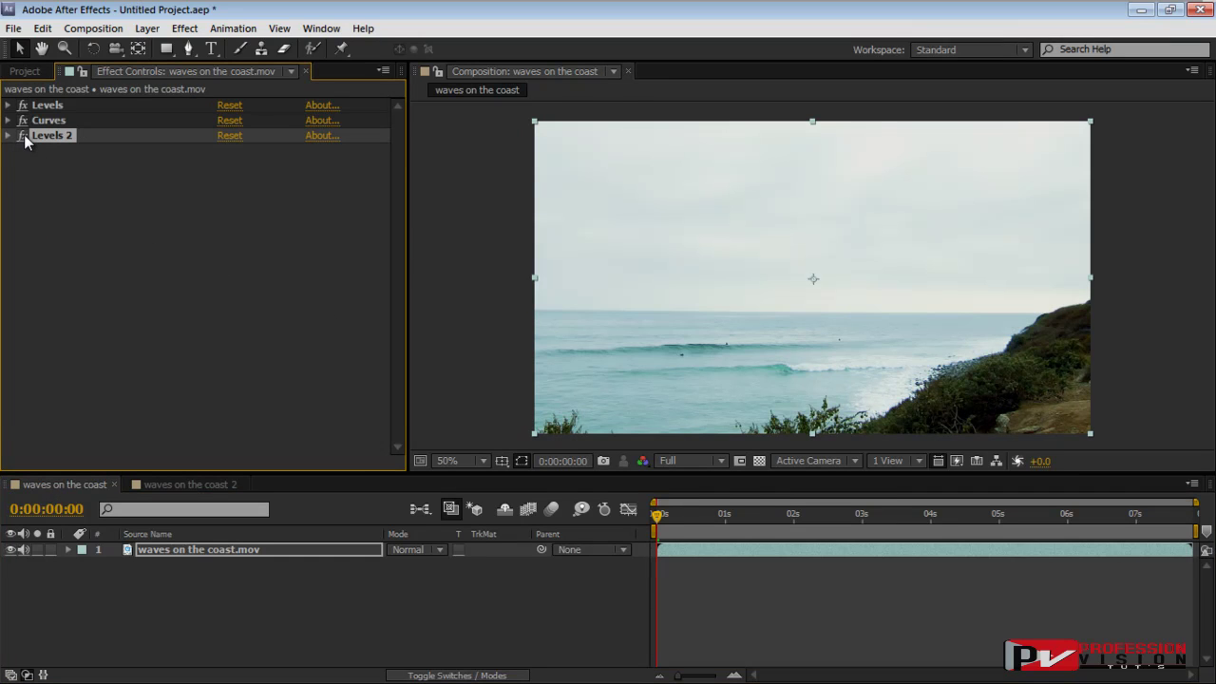
left_click(166, 486)
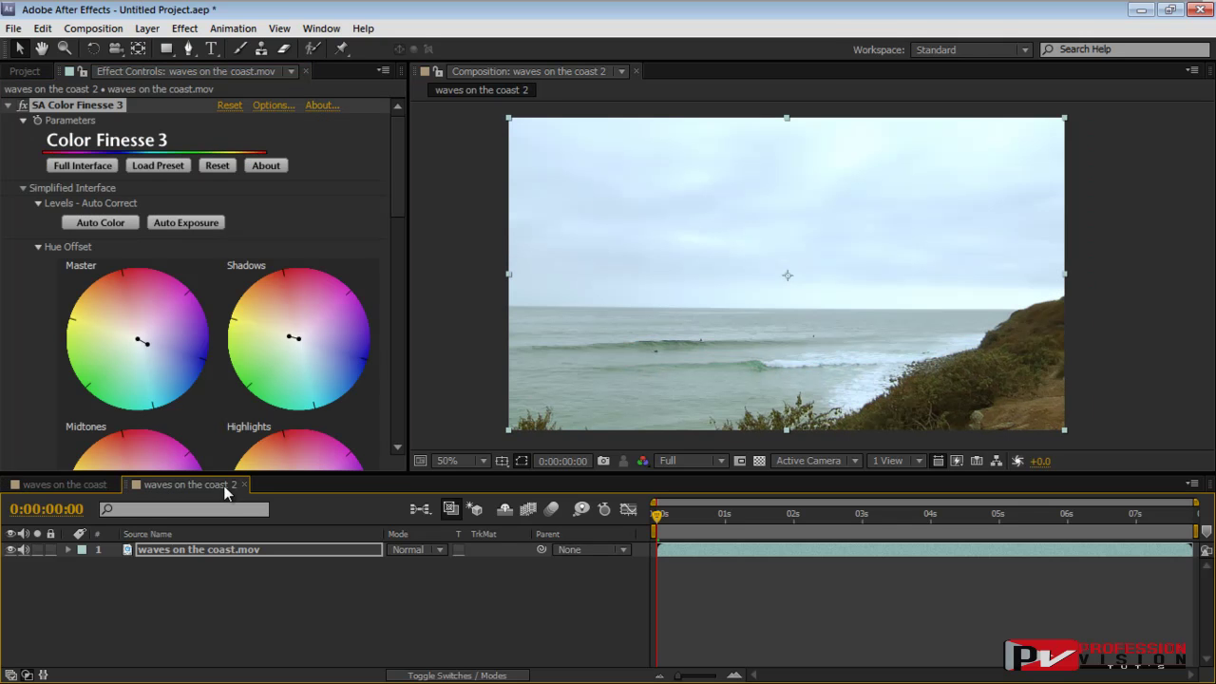
- Shape the Color Finesse Master curve into a gentle S, lowering the shadows and raising the highlights slightly for contrast
mouse_move(399, 204)
left_mouse_down()
mouse_move(398, 260)
mouse_move(395, 157)
mouse_move(395, 214)
left_mouse_up()
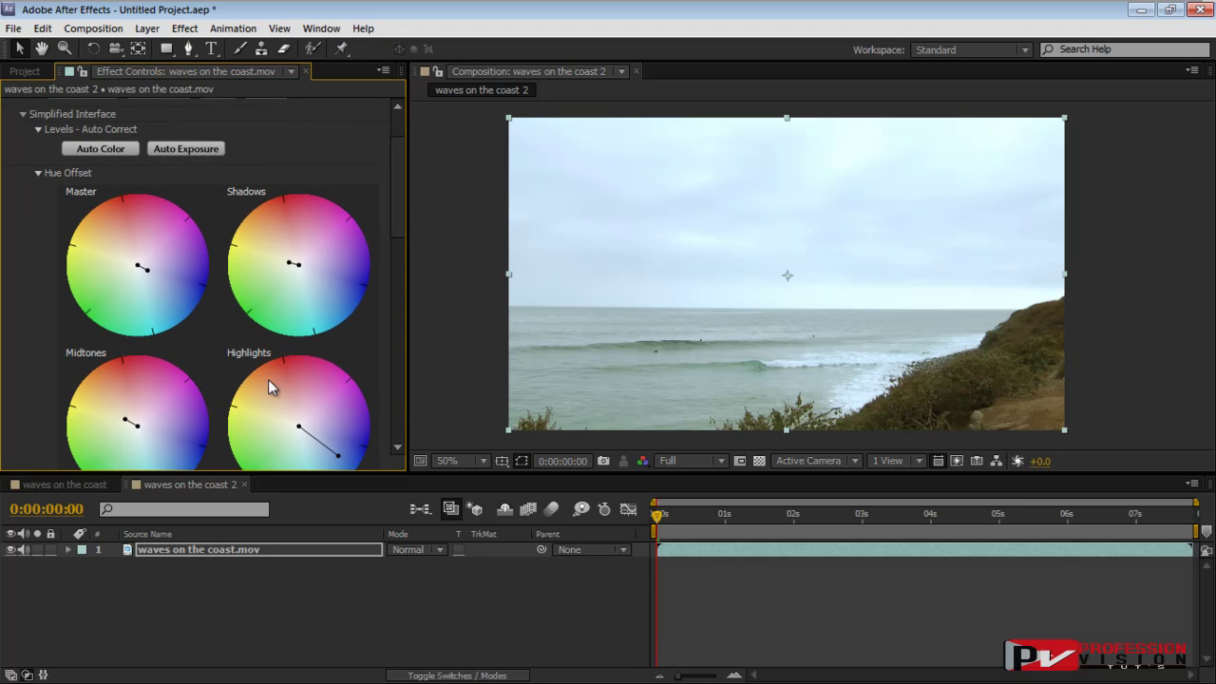
left_click_drag(401, 224, 396, 330)
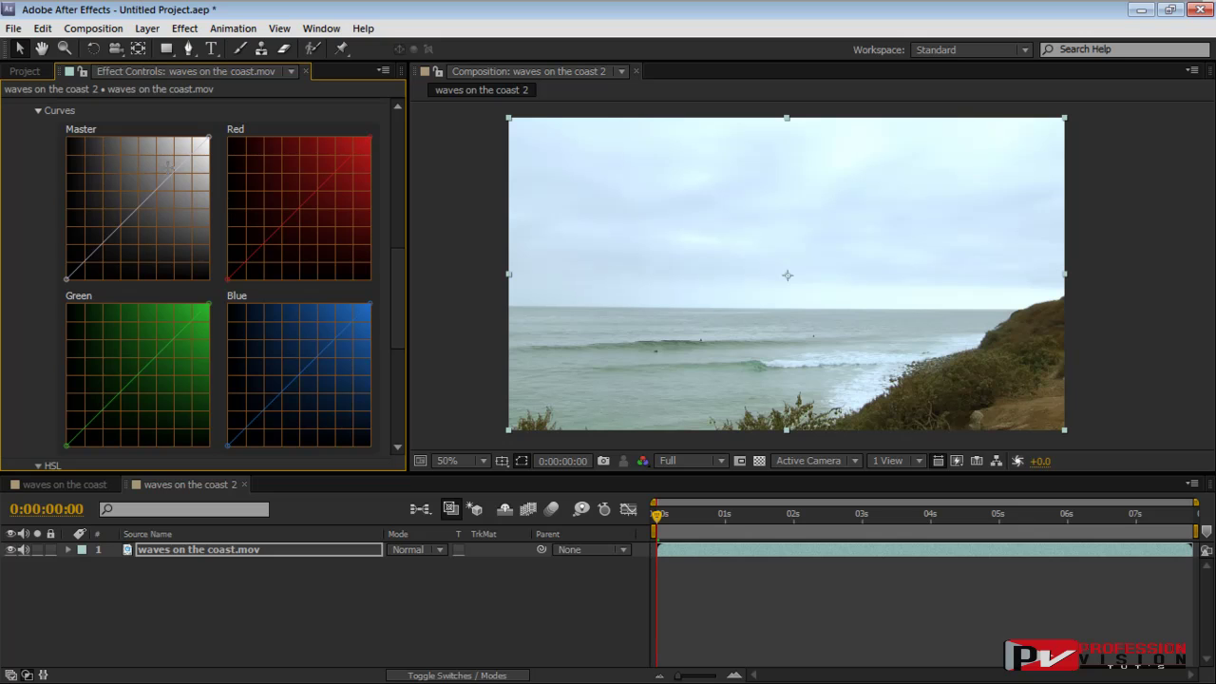
left_click_drag(176, 168, 168, 169)
left_click_drag(93, 251, 98, 254)
left_click_drag(168, 169, 171, 165)
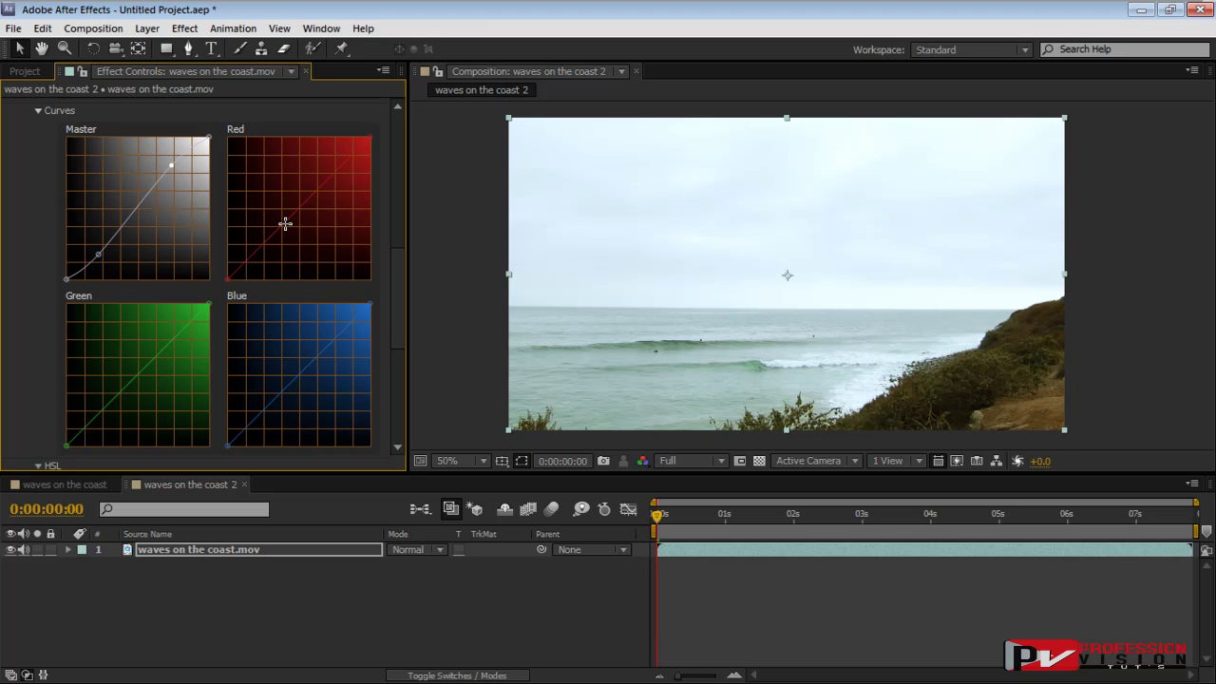
- Raise the midpoints of the Red, Blue and Green curves slightly and check the hillside and waves at 100%
left_click_drag(287, 221, 285, 219)
scroll(396, 326, "down", 3)
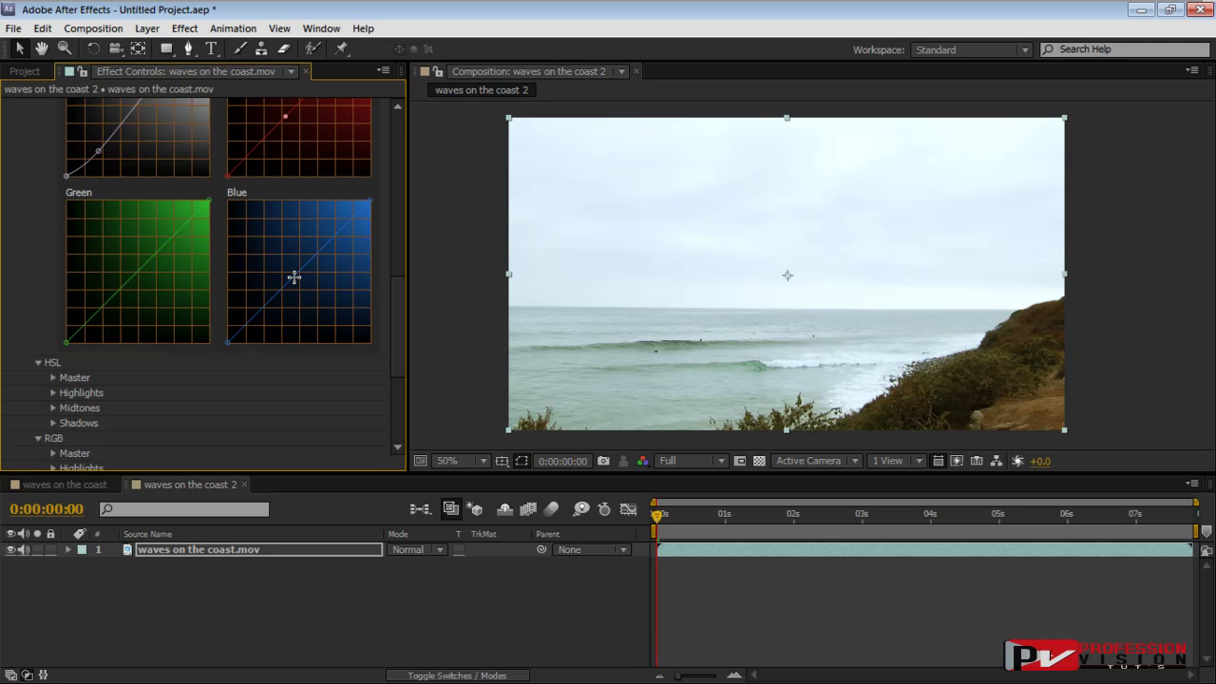
left_click_drag(300, 270, 297, 265)
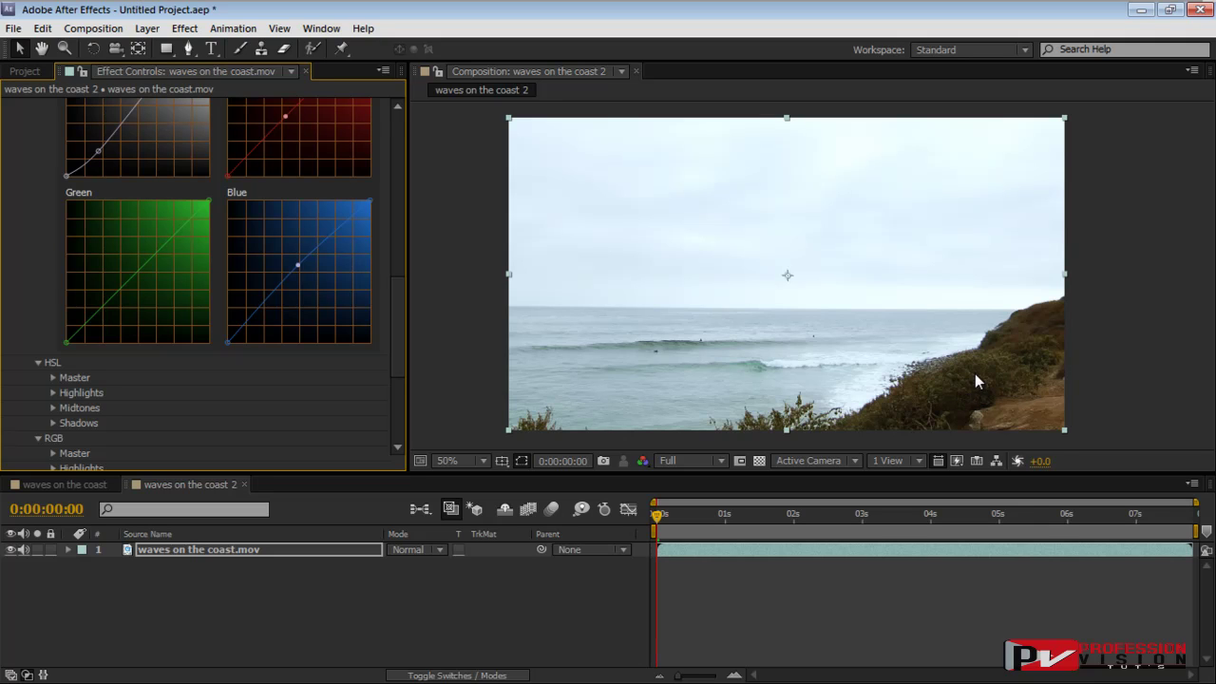
left_click(125, 279)
scroll(997, 420, "up", 2)
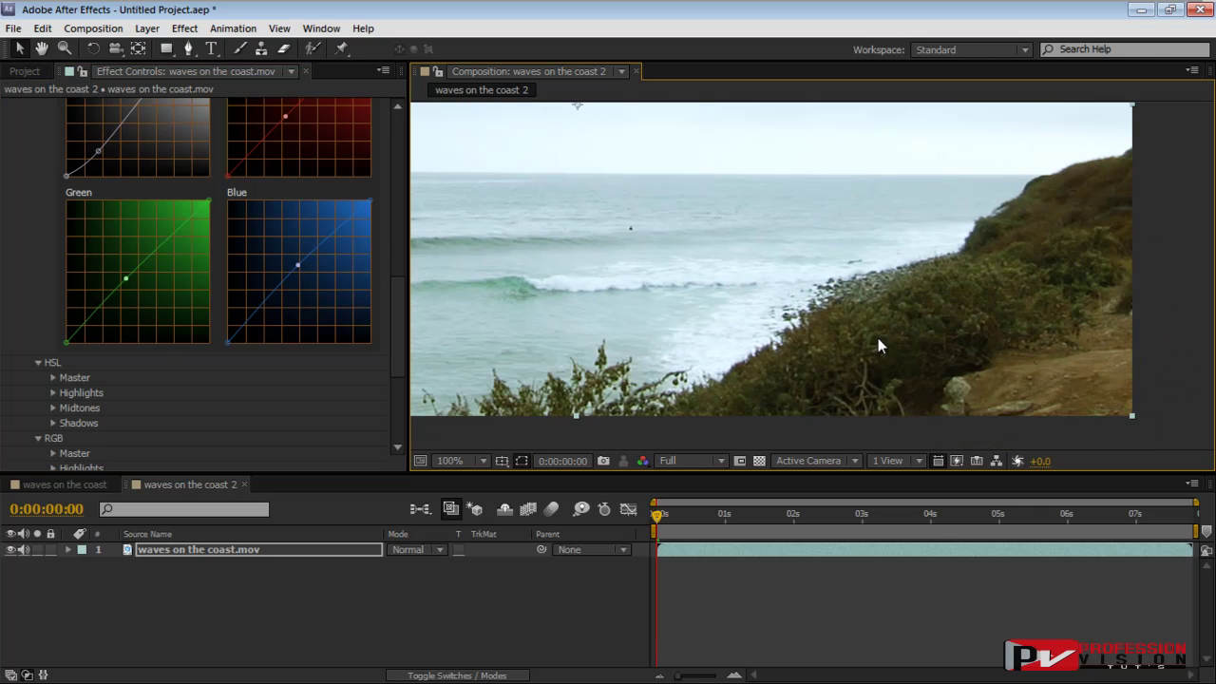
- Look through the Simplified Interface from Hue Offset to Limiter, including the Master, Highlights and Midtones groups under HSL
left_click_drag(396, 331, 396, 434)
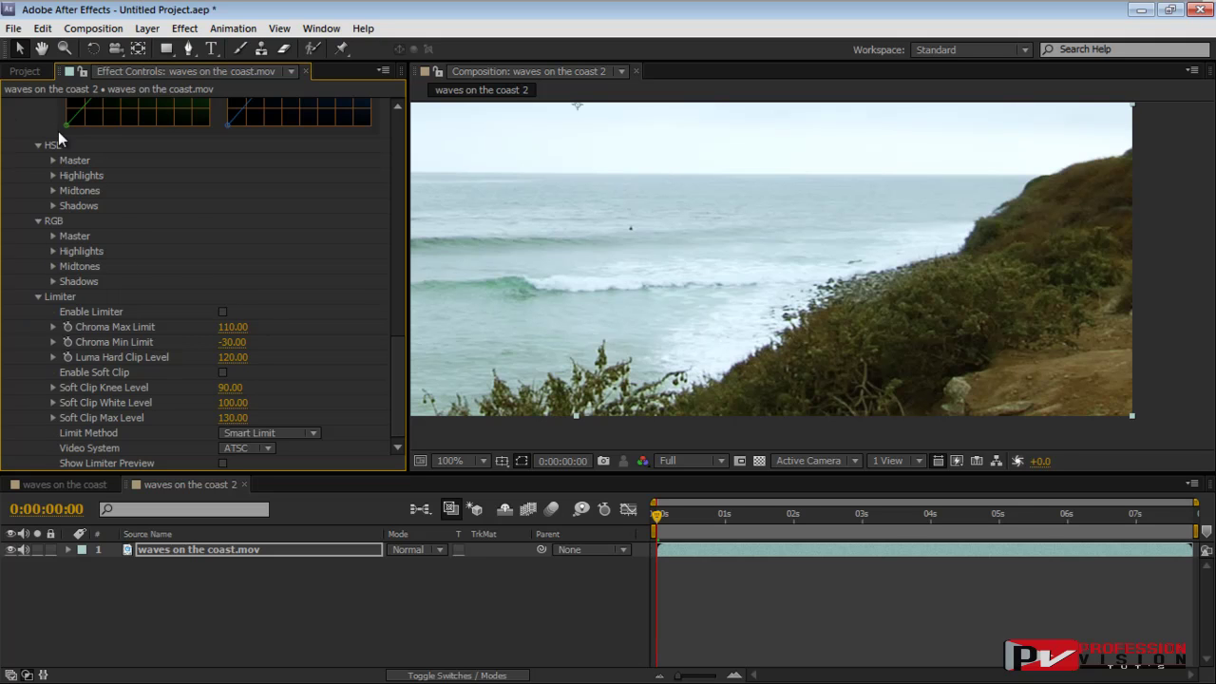
left_click_drag(403, 370, 399, 195)
scroll(389, 238, "up", 1)
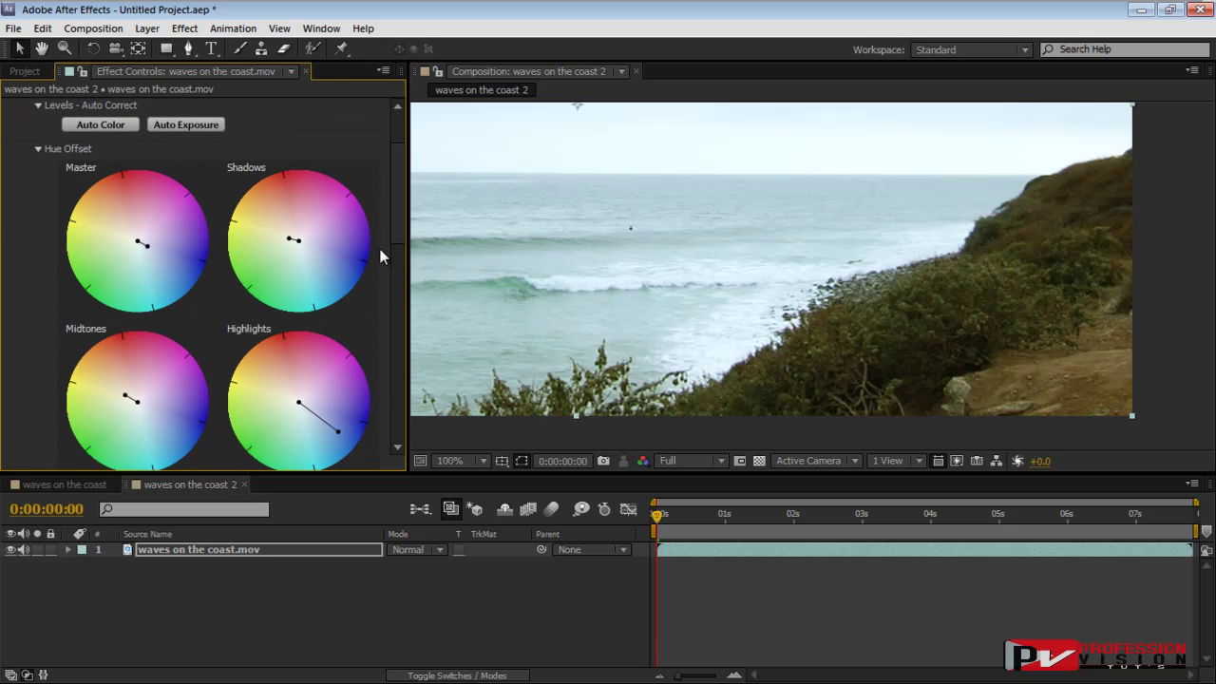
scroll(399, 285, "down", 5)
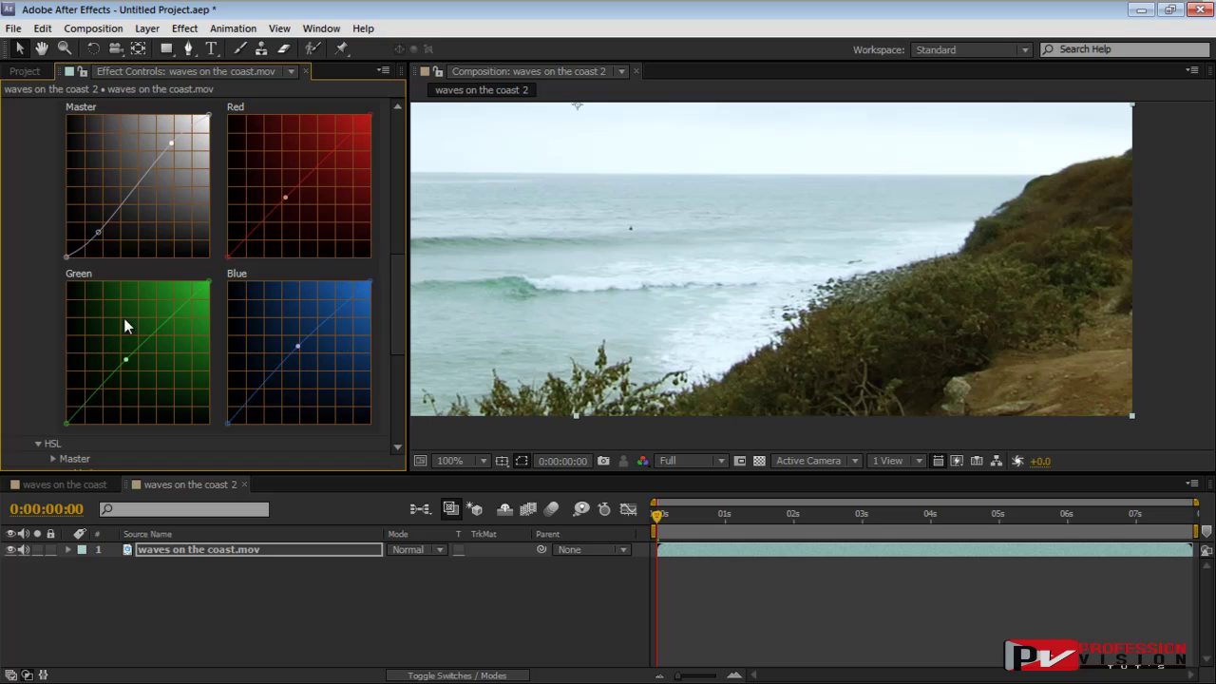
left_click_drag(396, 295, 399, 339)
scroll(399, 334, "down", 1)
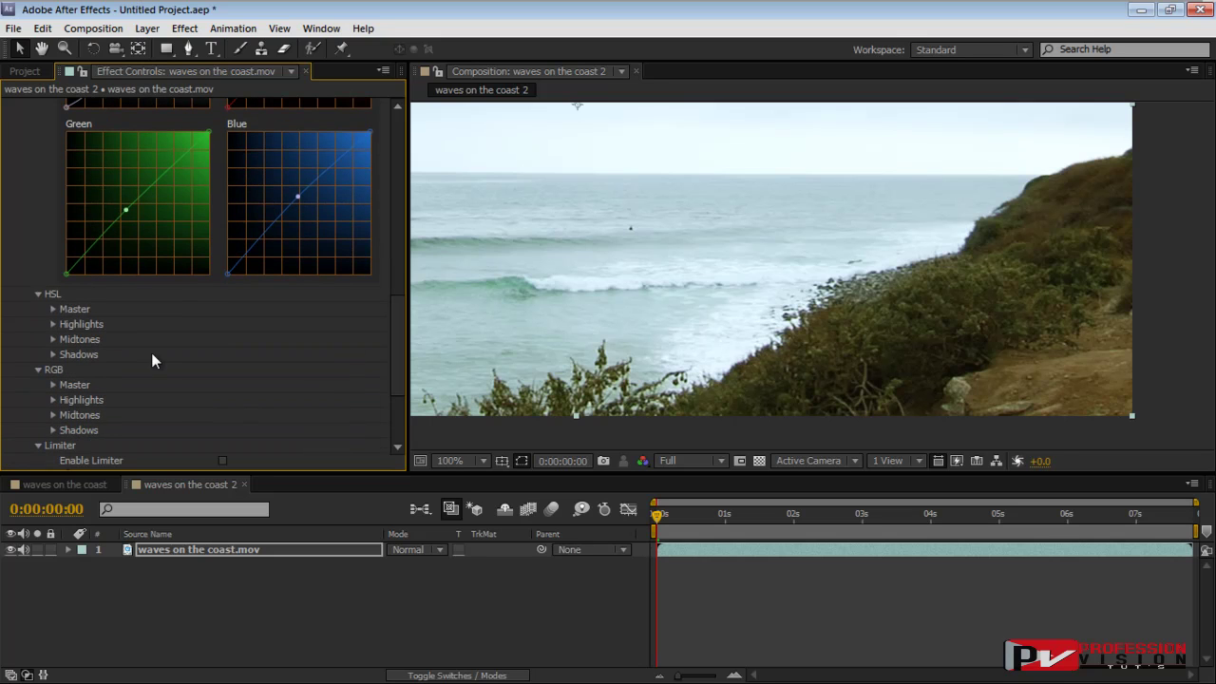
left_click(53, 309)
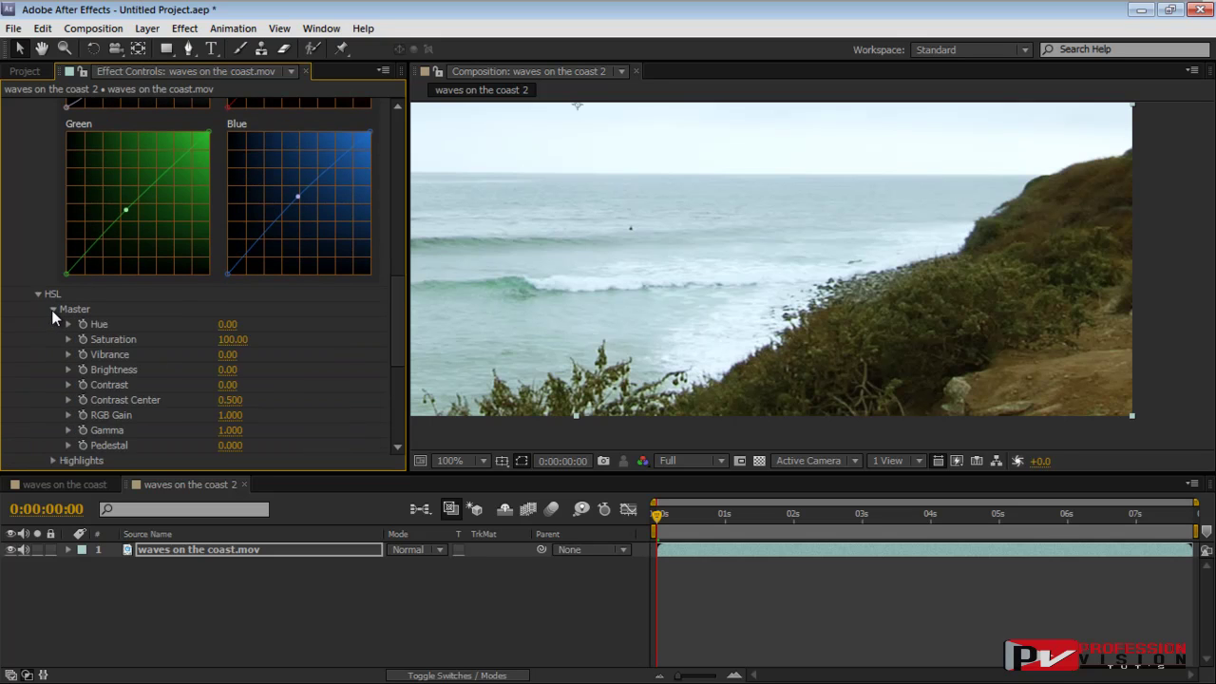
left_click(53, 309)
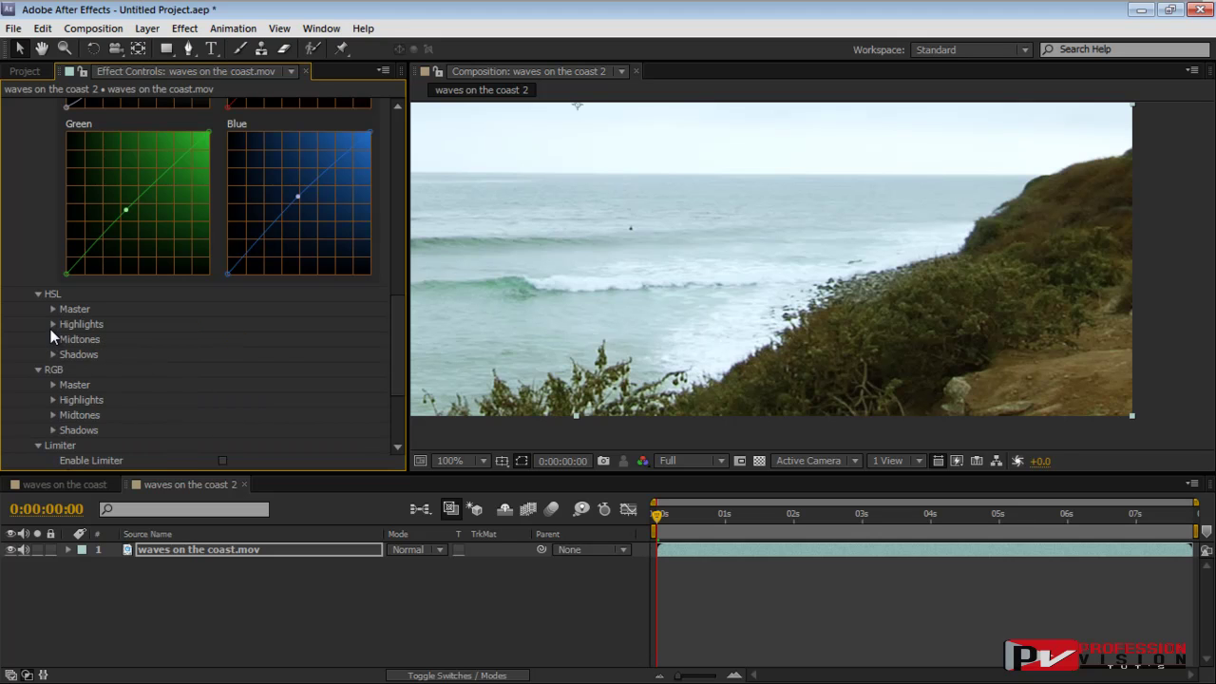
left_click(52, 324)
left_click(53, 324)
left_click(53, 339)
left_click(54, 327)
left_click(52, 310)
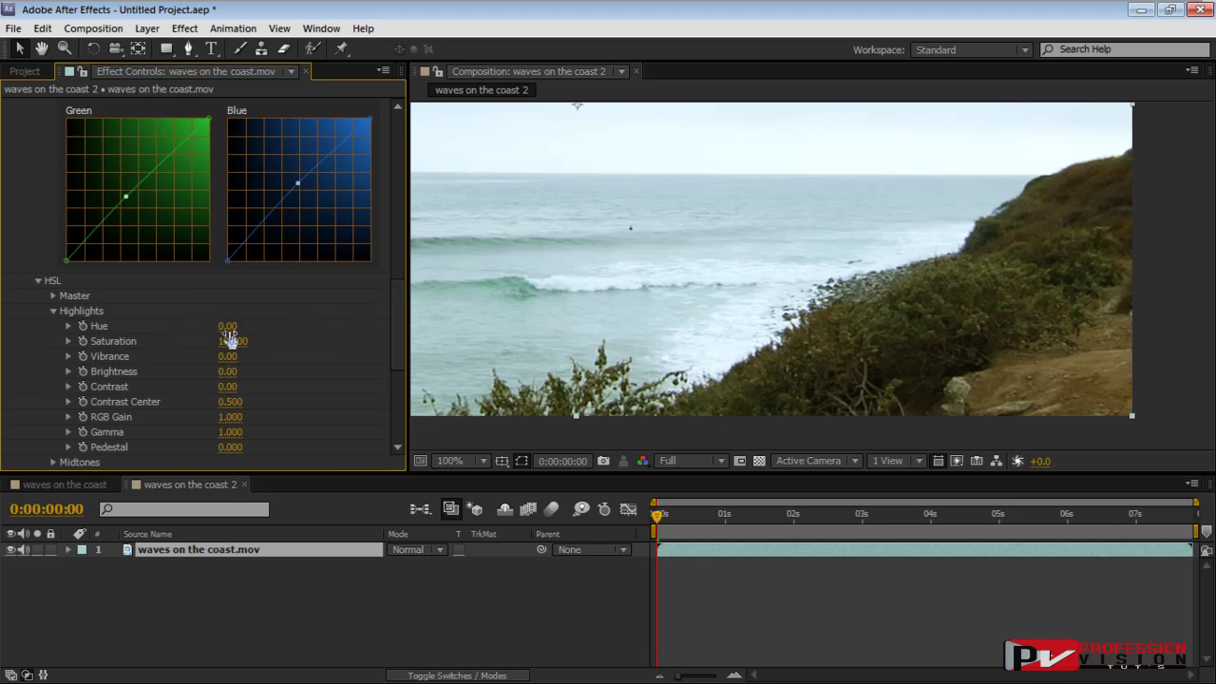
- Try an HSL Highlights Hue of -133 on the sky and waves, and undo the change
left_click_drag(228, 326, 110, 333)
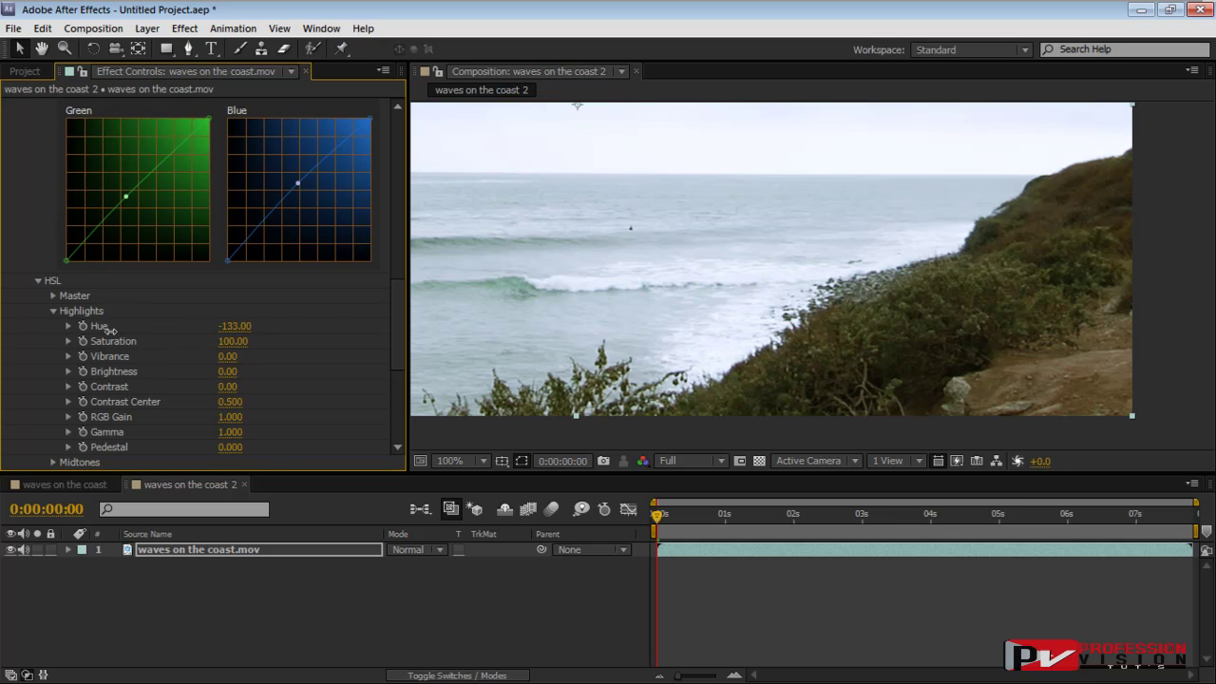
left_click_drag(740, 240, 1032, 230)
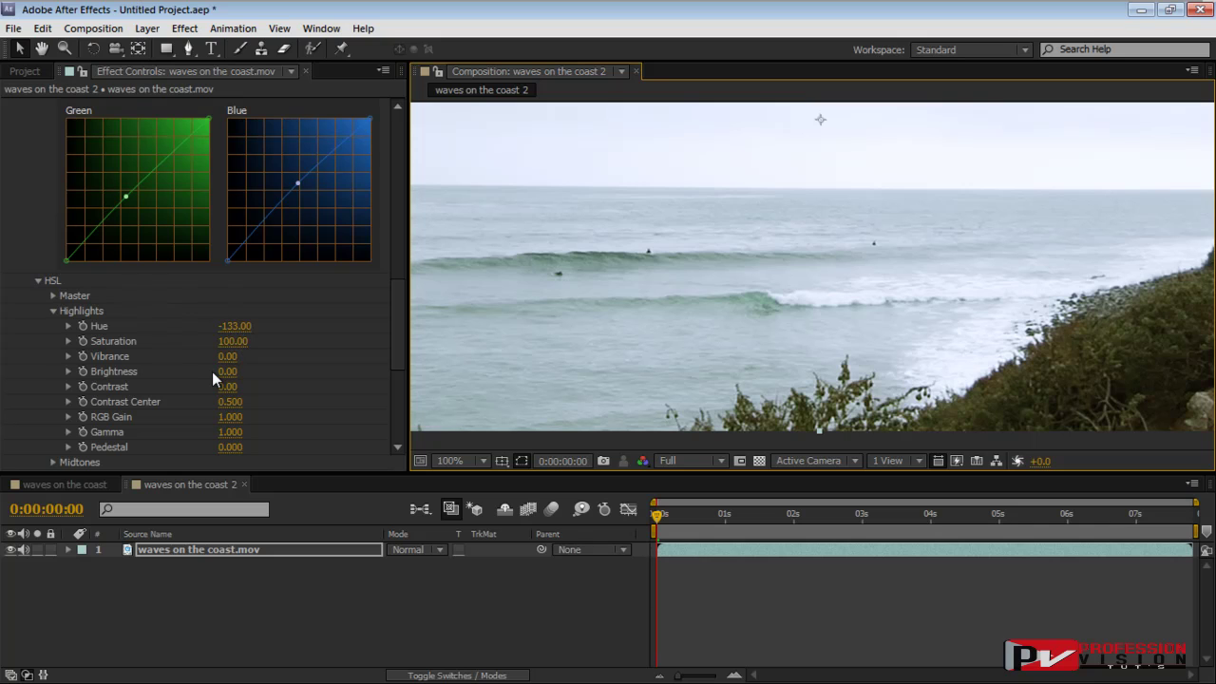
key("ctrl+z")
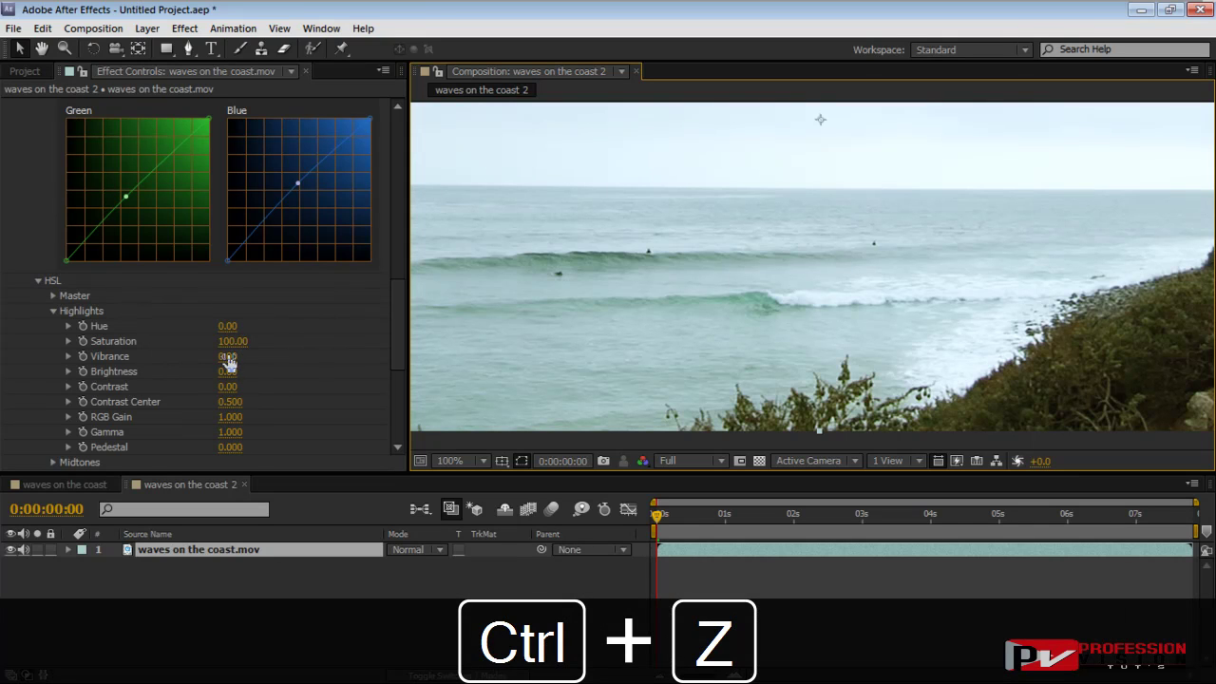
- Lower the HSL Highlights Saturation slightly and check the waves and shoreline
left_click_drag(240, 348, 191, 344)
scroll(630, 302, "down", 2)
left_click_drag(805, 213, 759, 207)
scroll(763, 279, "up", 2)
- Toggle SA Color Finesse 3 off and on to compare the finished coast grade with the original footage
left_click_drag(398, 333, 207, 176)
left_click(22, 106)
left_click(23, 105)
left_click(23, 106)
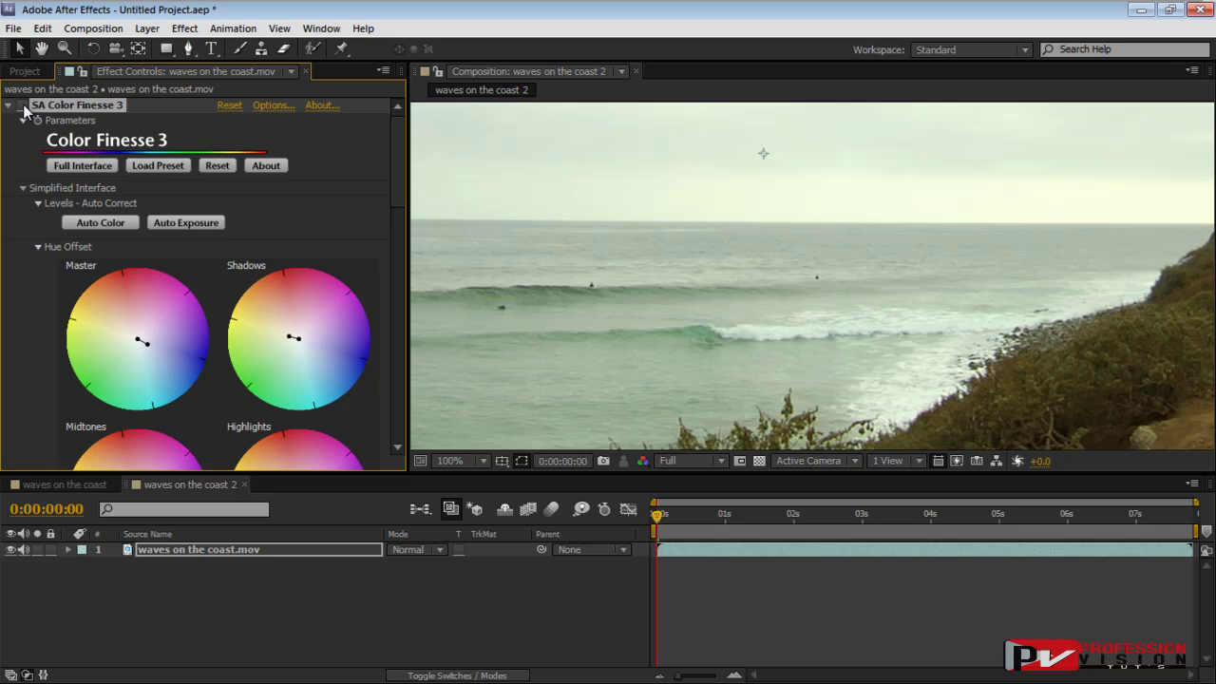
left_click(23, 106)
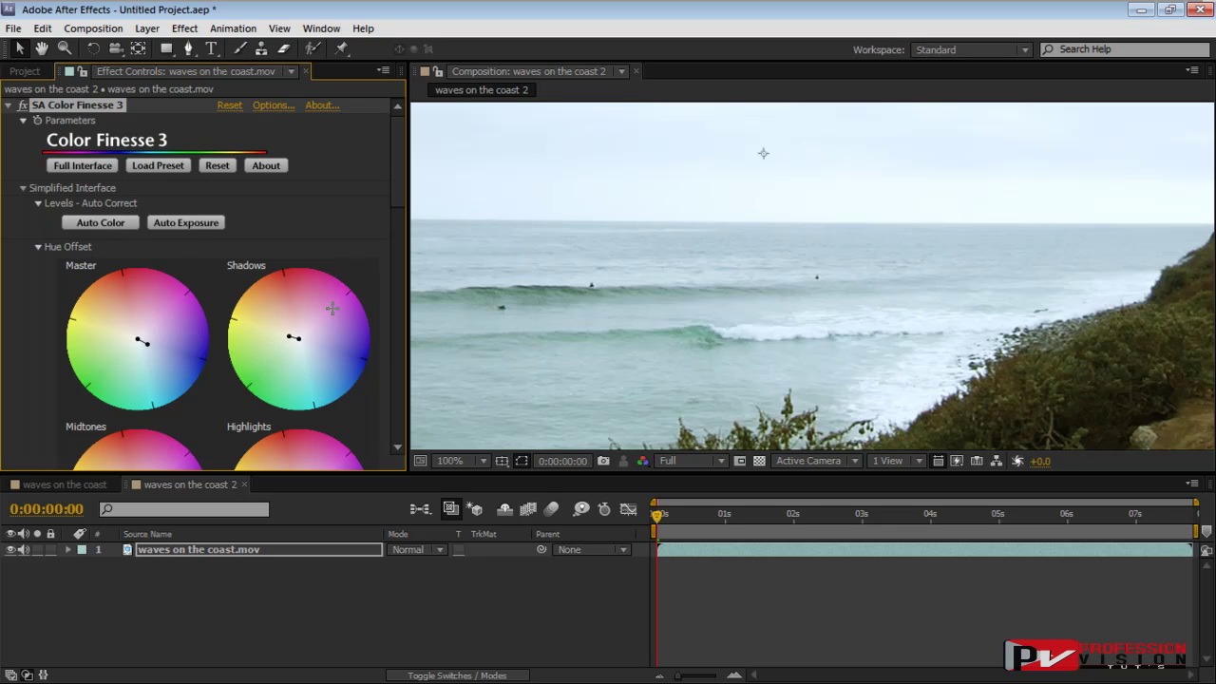
- Create a new composition from zc time 1st v still_2.tif in the project and fit the whole frame in view at 50%
left_click(25, 72)
left_click(95, 357)
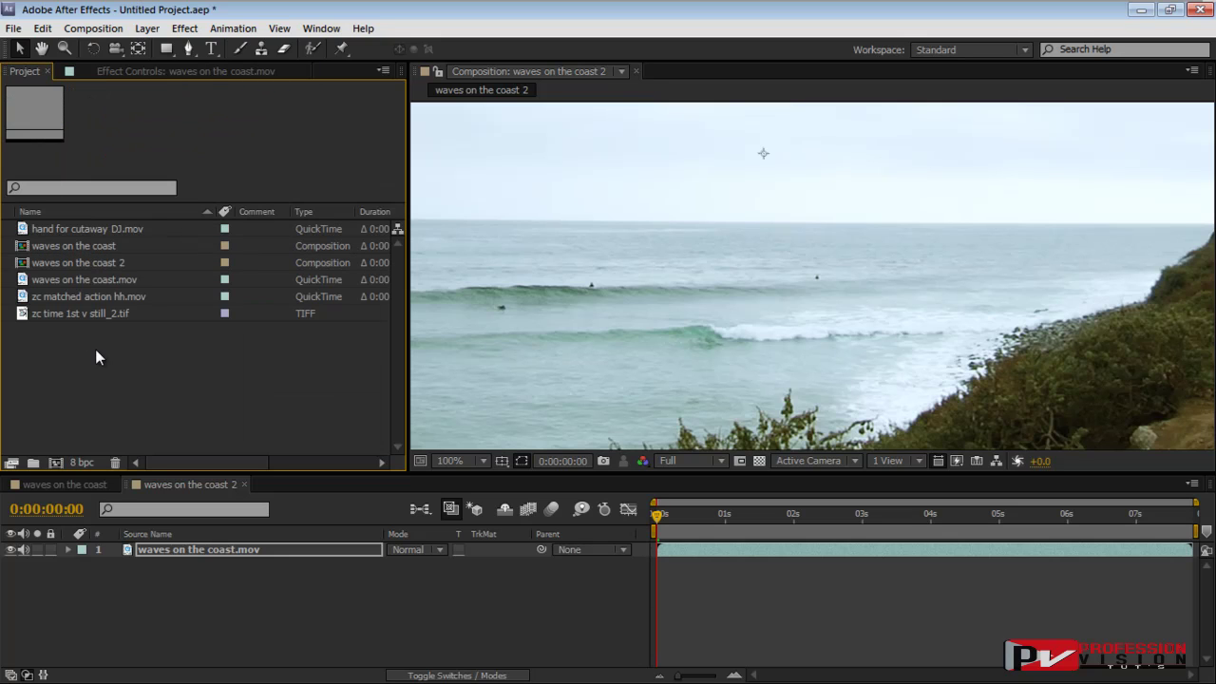
left_click(99, 262)
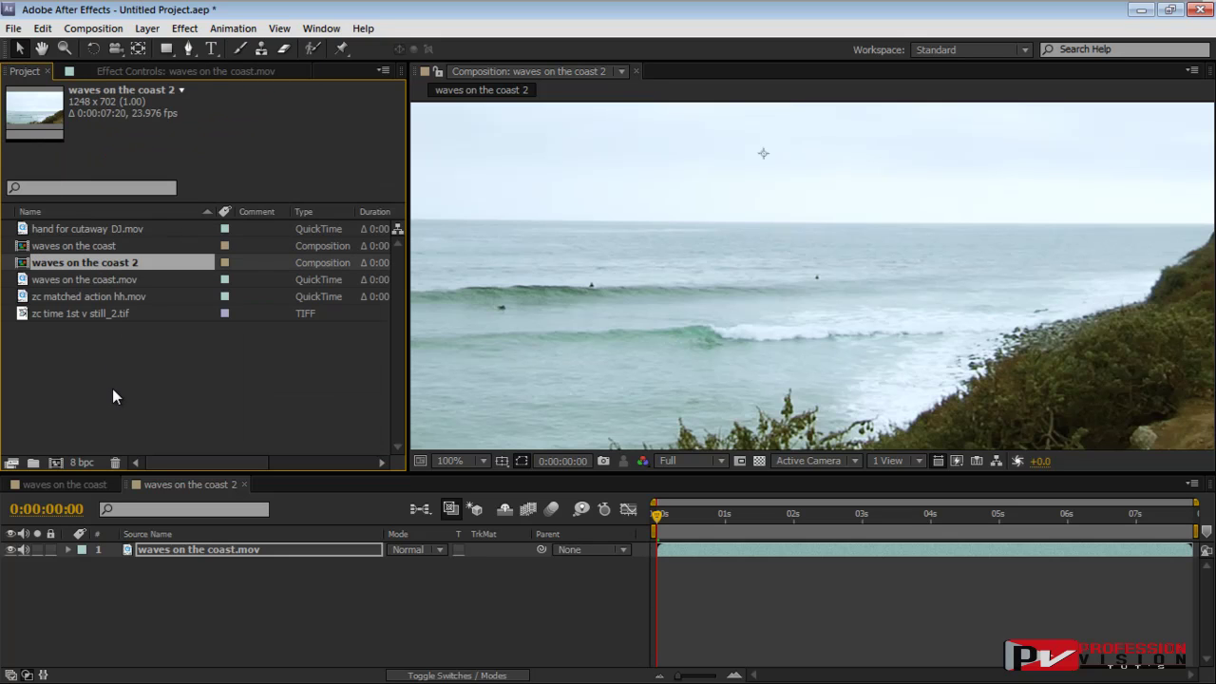
left_click(91, 280)
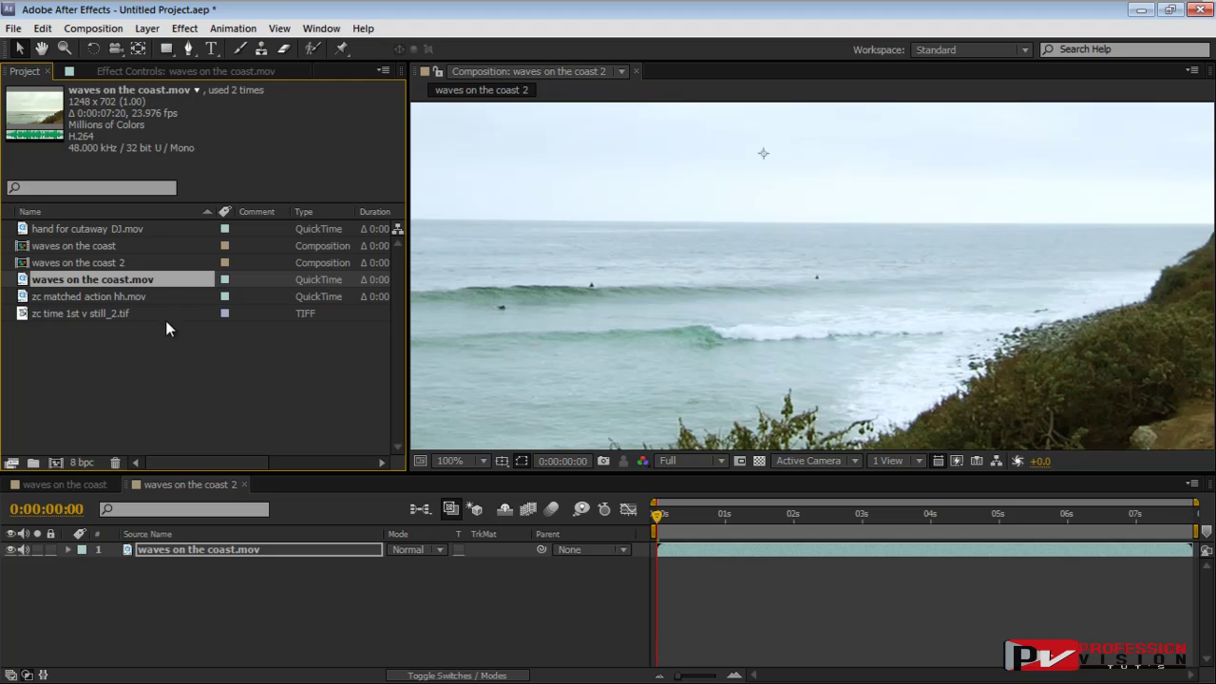
left_click(116, 298)
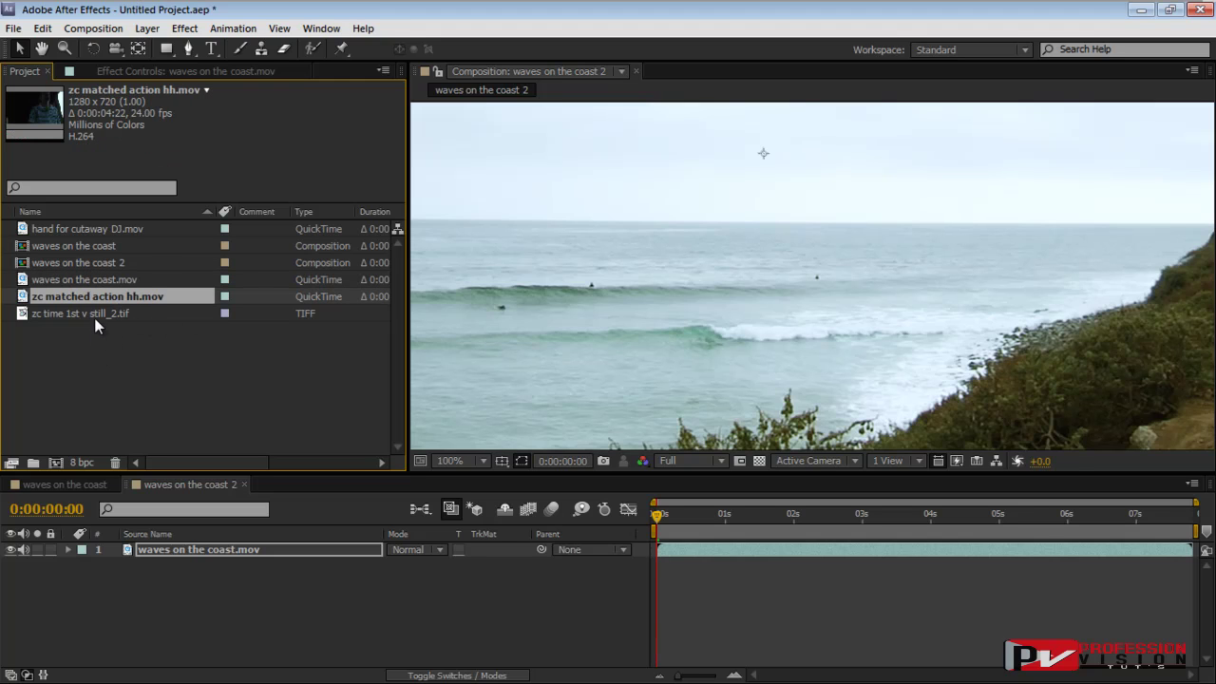
left_click(96, 315)
left_click(62, 333)
left_click(44, 314)
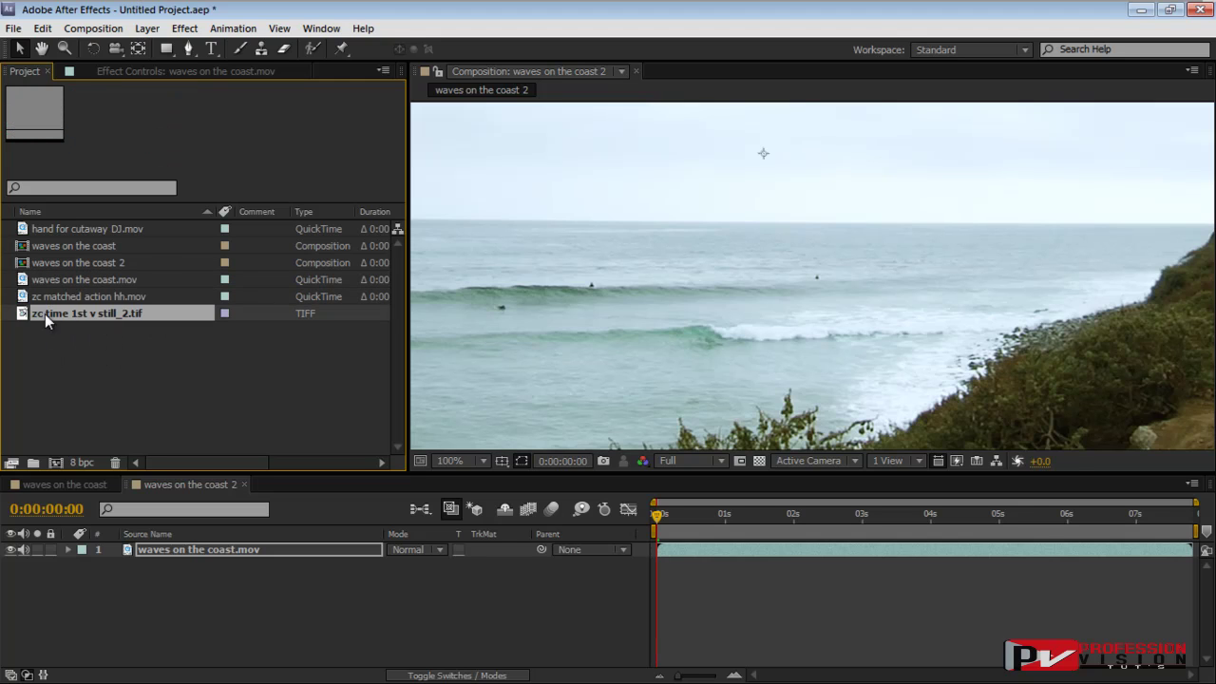
left_click_drag(30, 320, 53, 460)
scroll(838, 373, "down", 2)
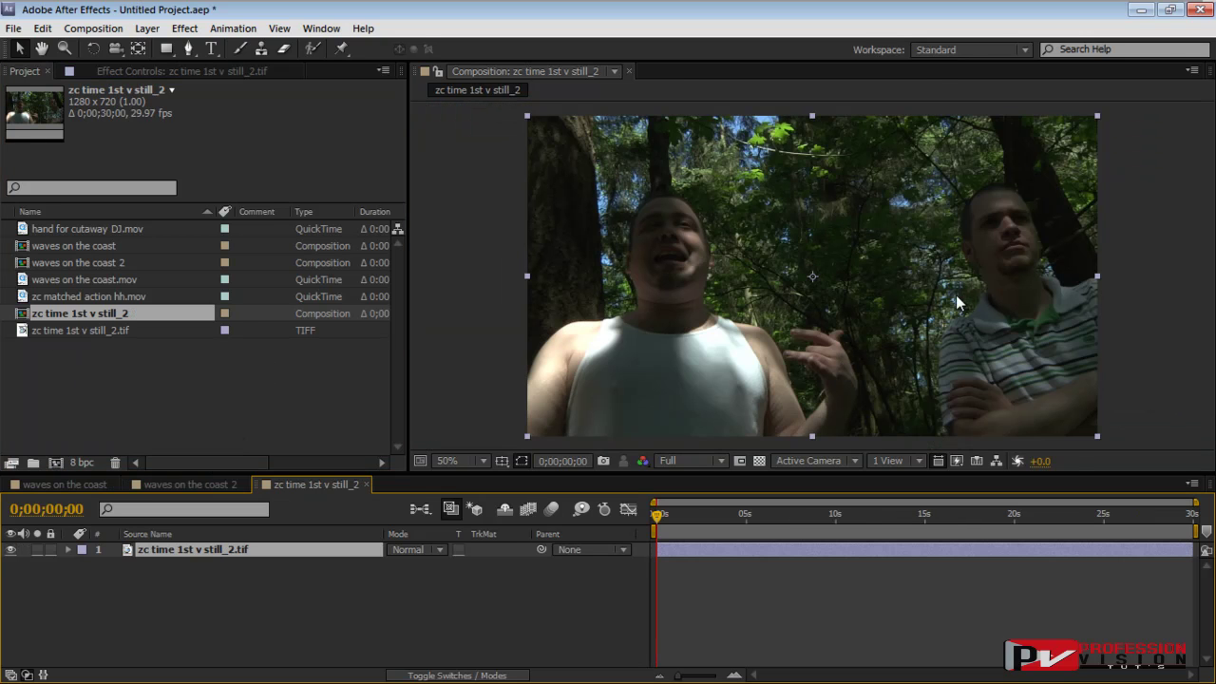
left_click_drag(948, 262, 911, 281)
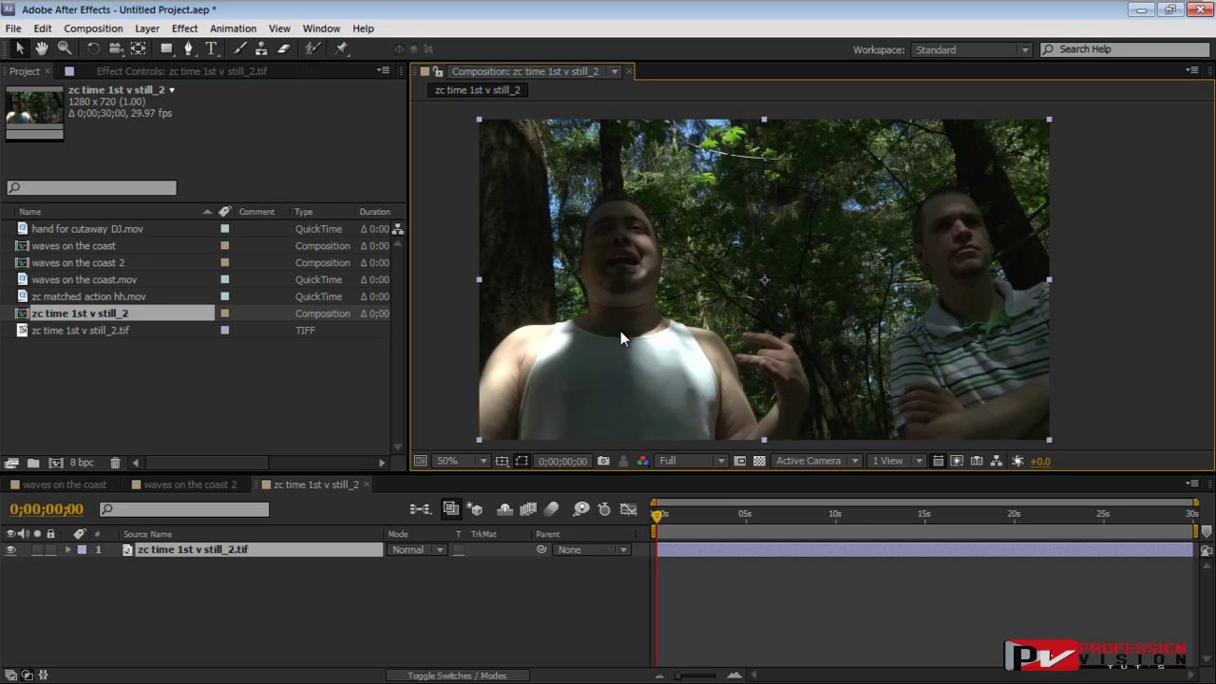
- Apply SA Color Finesse 3 to the zc time 1st v still_2.tif layer and expand its Simplified Interface to the Hue Offset wheels
left_click(319, 29)
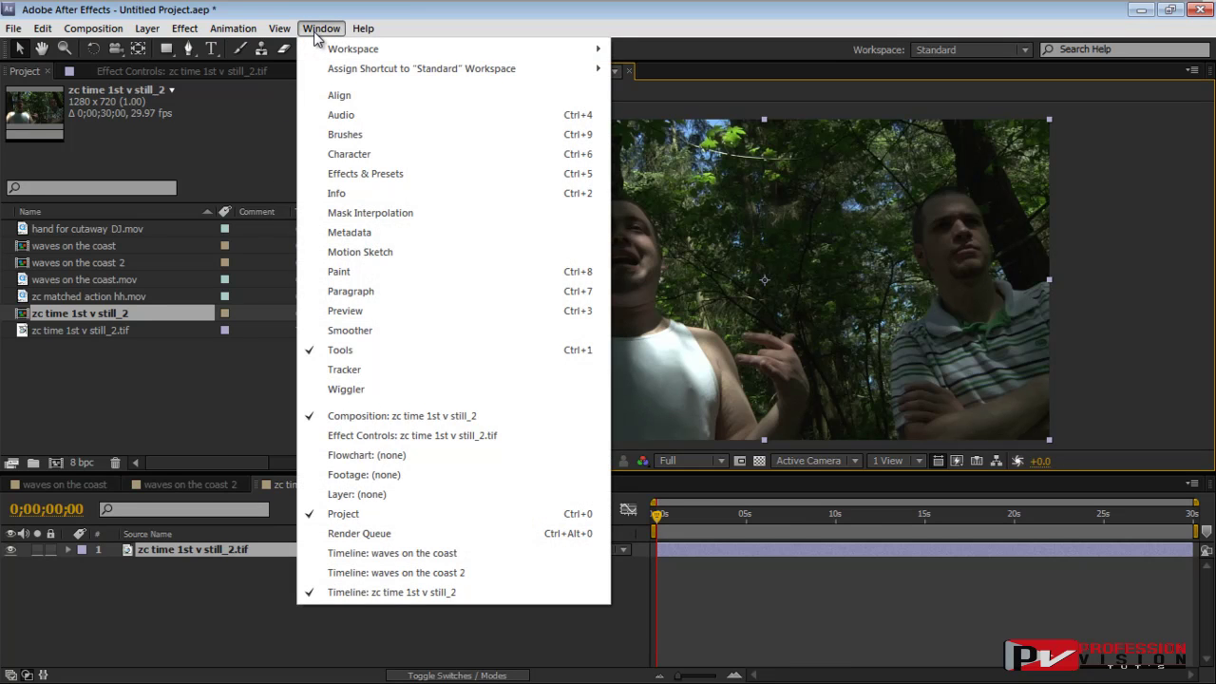
left_click(366, 173)
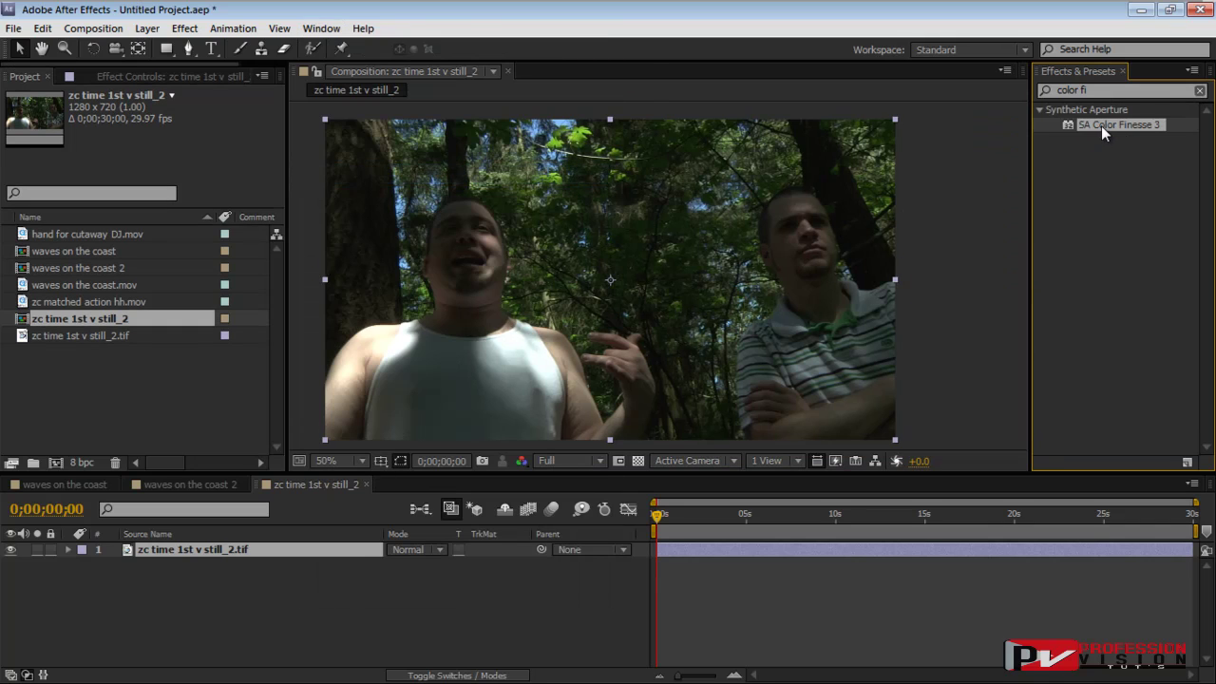
left_click_drag(1104, 127, 290, 547)
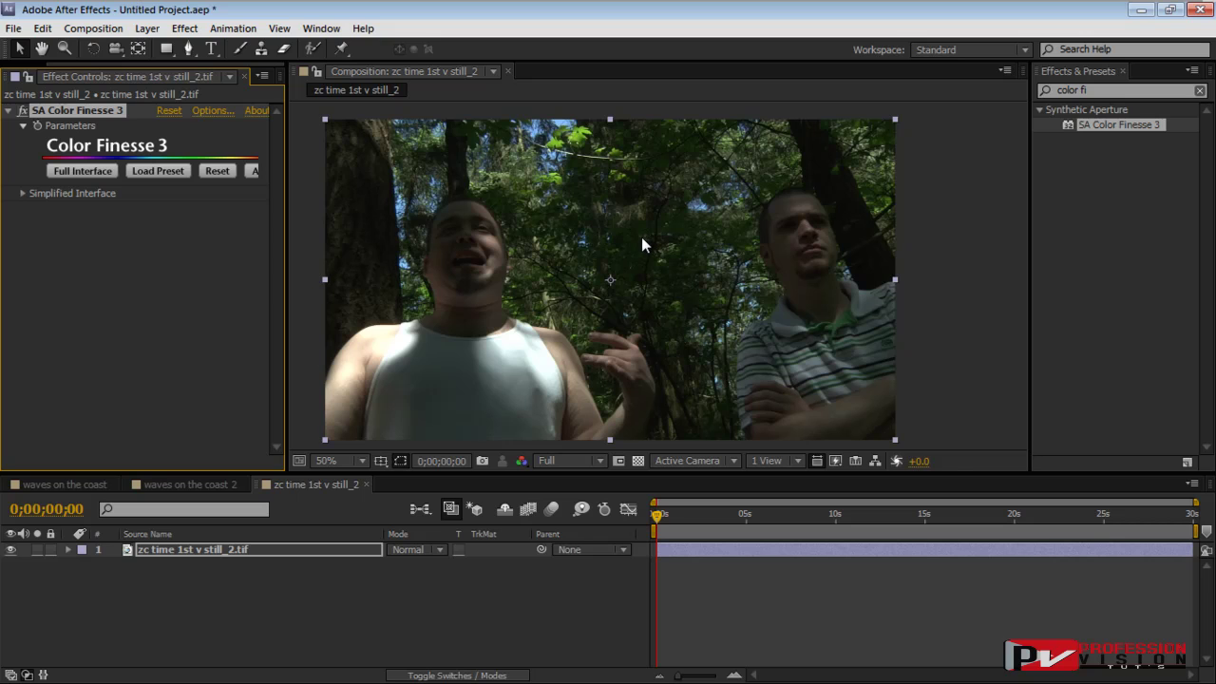
left_click_drag(643, 239, 684, 238)
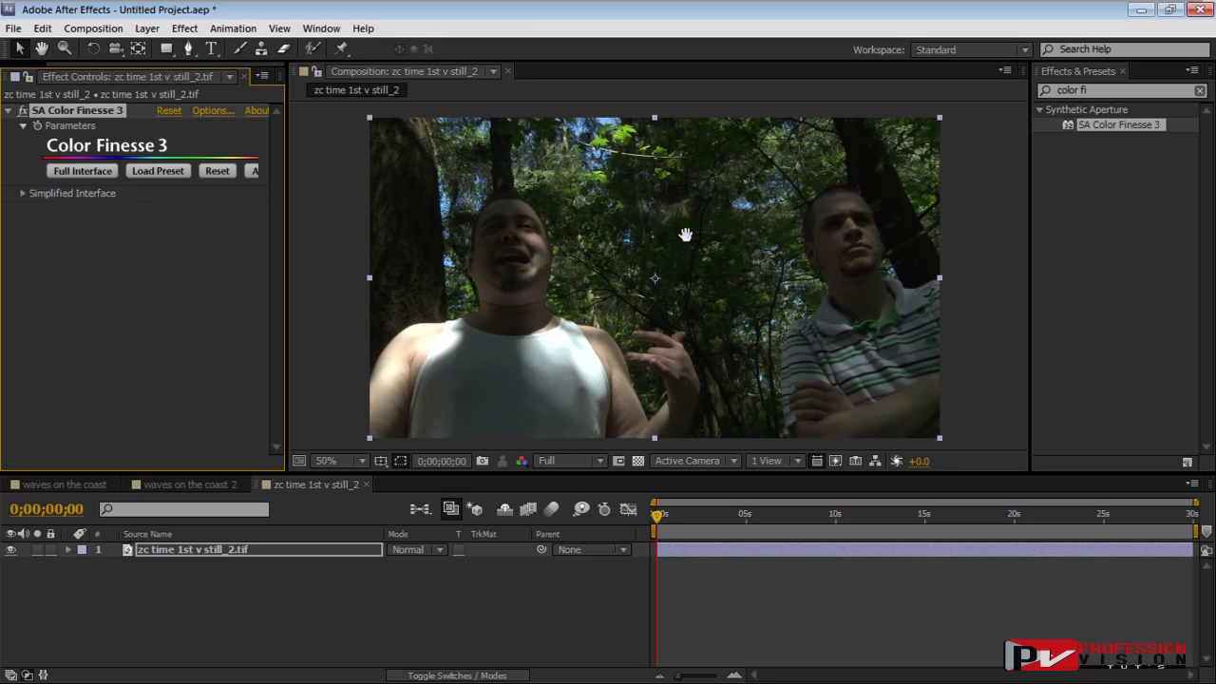
left_click(21, 192)
scroll(273, 291, "down", 3)
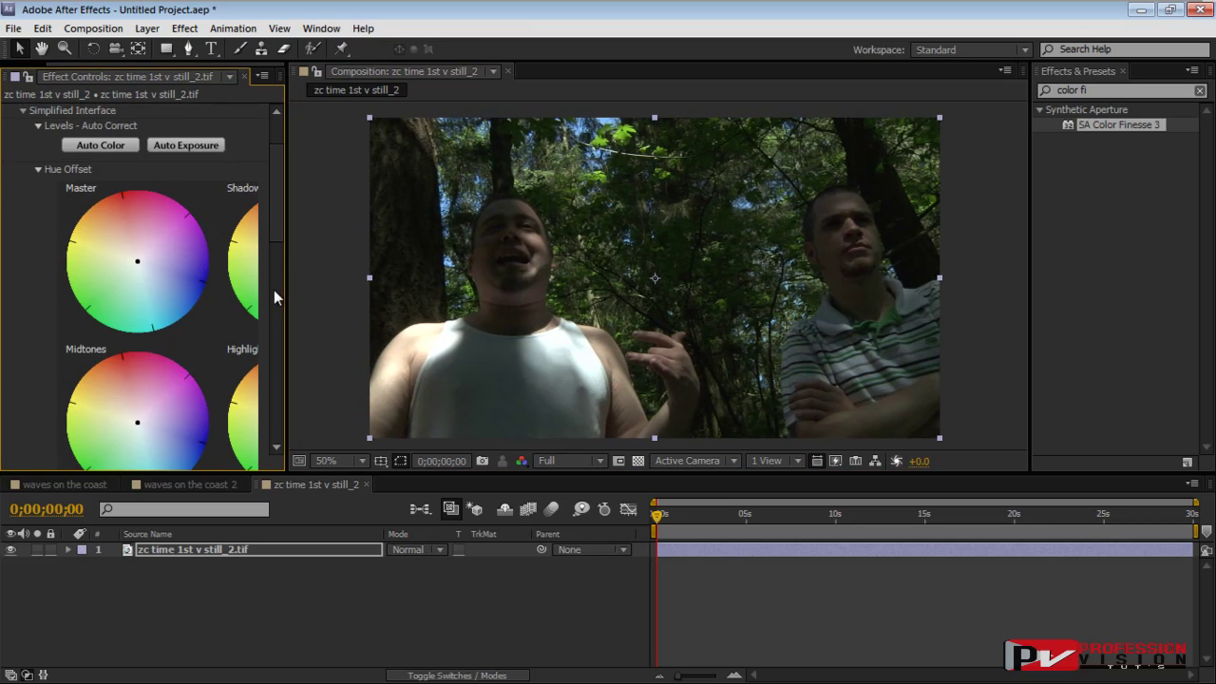
- Widen the effect controls, offset the Master hue wheel moderately toward orange, and compare the still with the effect off and on
left_click_drag(285, 290, 423, 290)
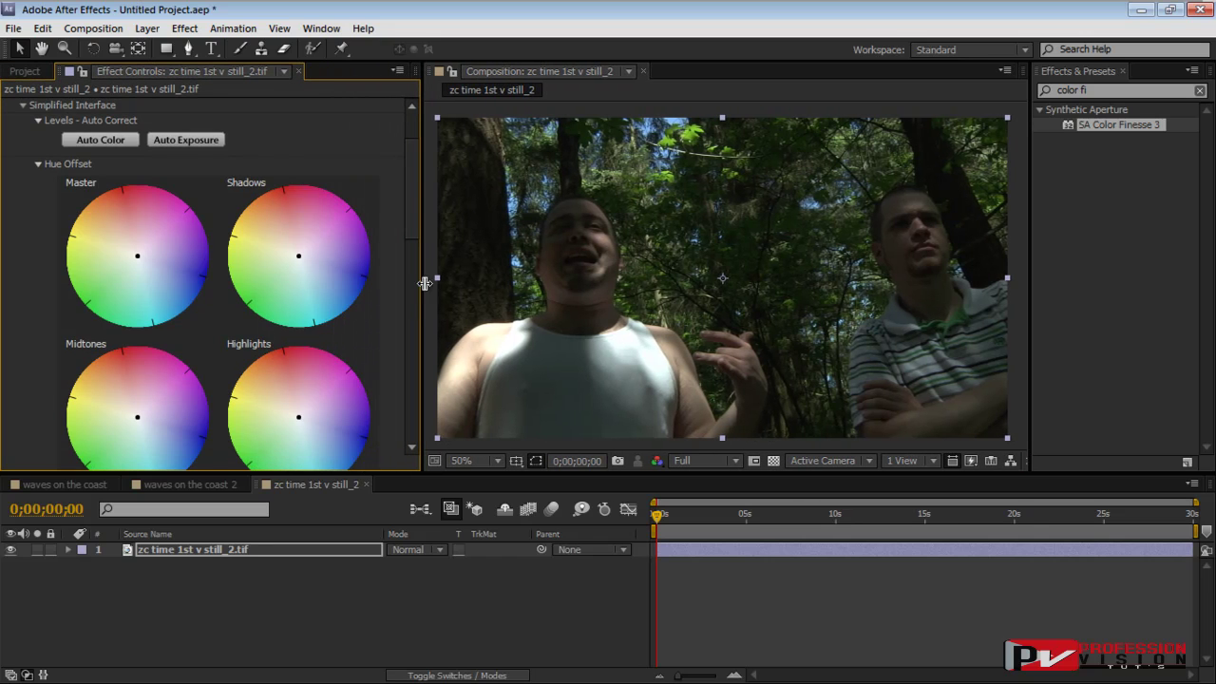
mouse_move(407, 203)
left_mouse_down()
mouse_move(408, 219)
mouse_move(412, 210)
left_mouse_up()
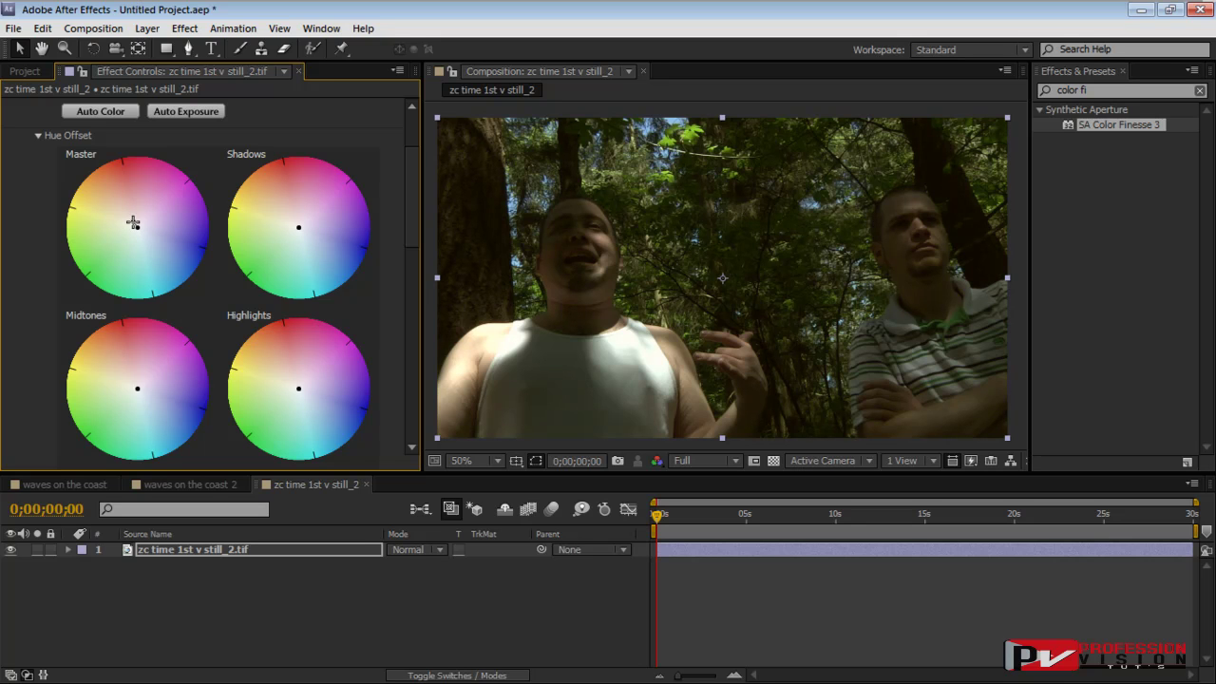
left_click_drag(128, 223, 121, 217)
left_click_drag(404, 225, 410, 175)
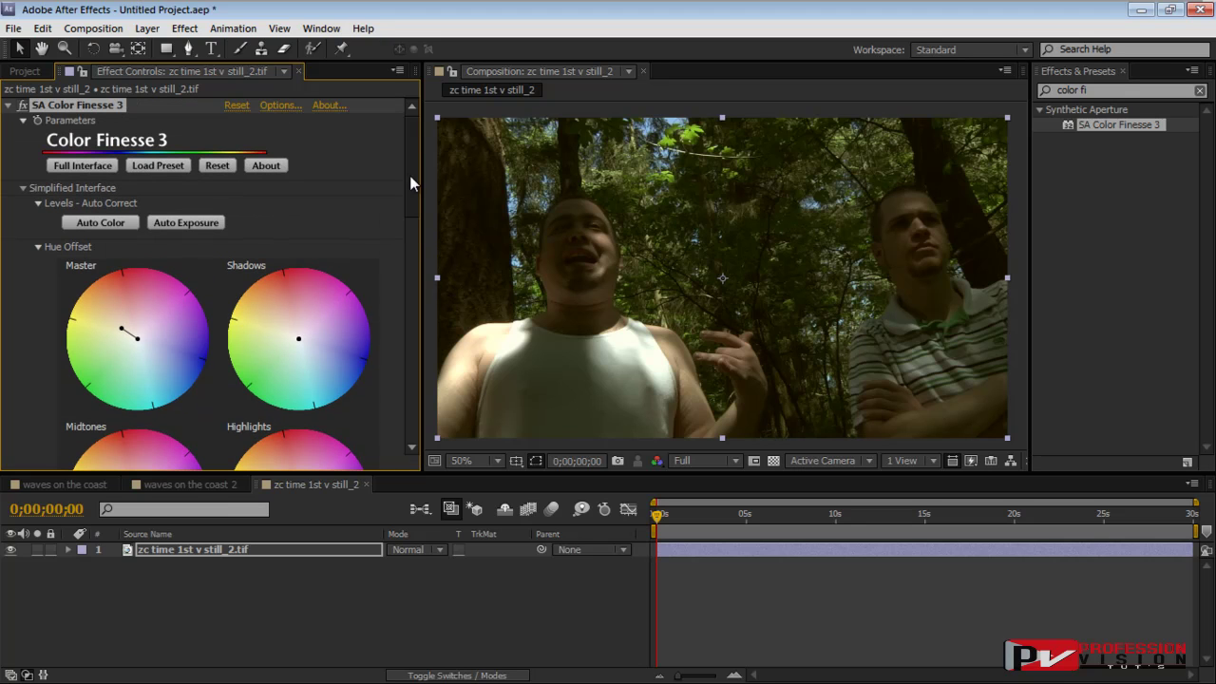
left_click(22, 106)
- Offset the Shadows hue wheel slightly toward red-orange and the Midtones wheel slightly toward yellow-orange
left_click_drag(412, 202, 418, 227)
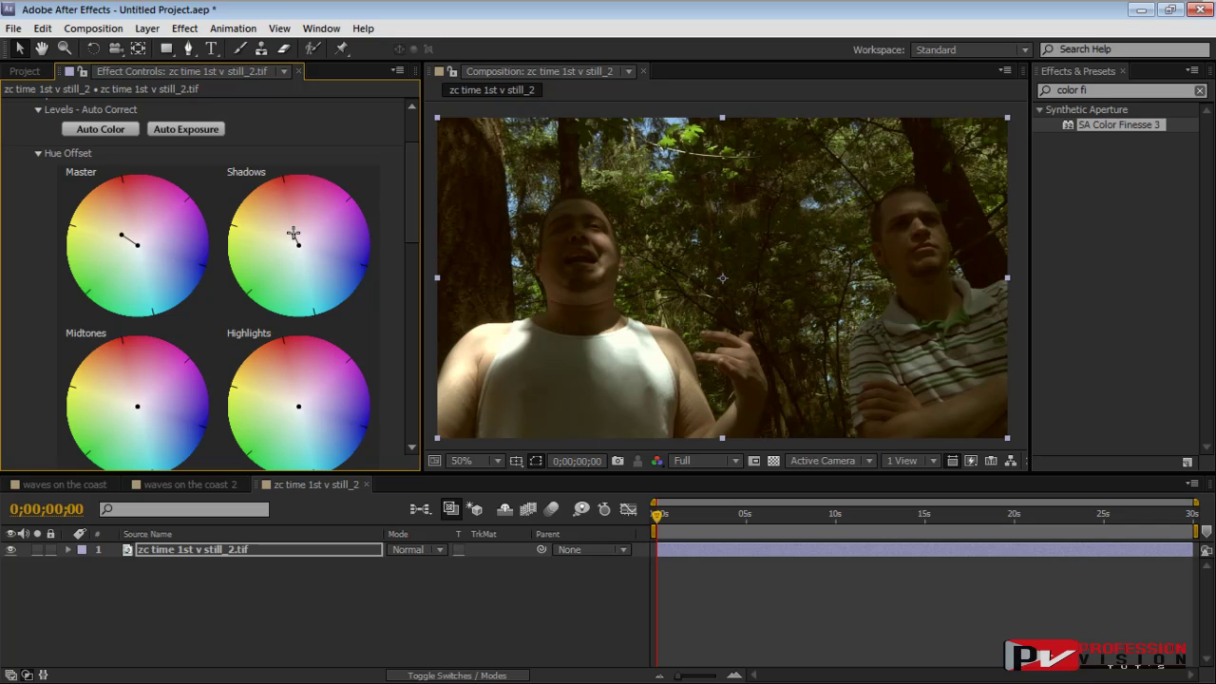
left_click_drag(296, 241, 298, 245)
left_click_drag(412, 228, 418, 264)
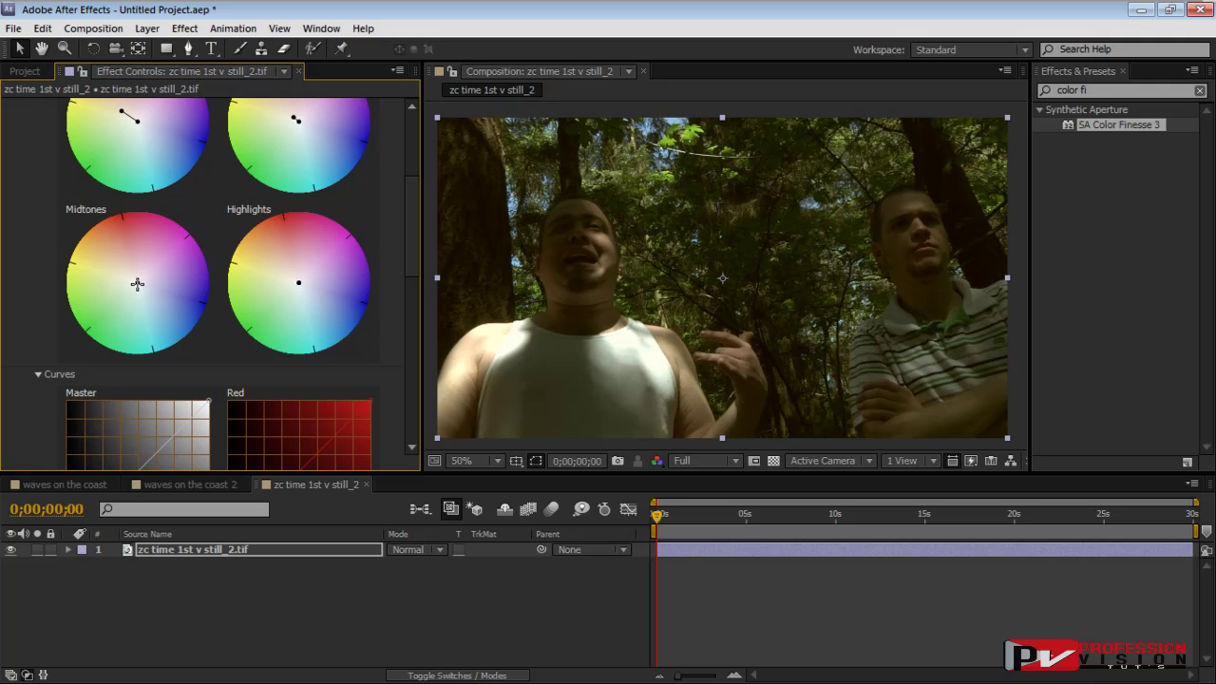
left_click_drag(136, 283, 127, 281)
left_click_drag(412, 240, 410, 253)
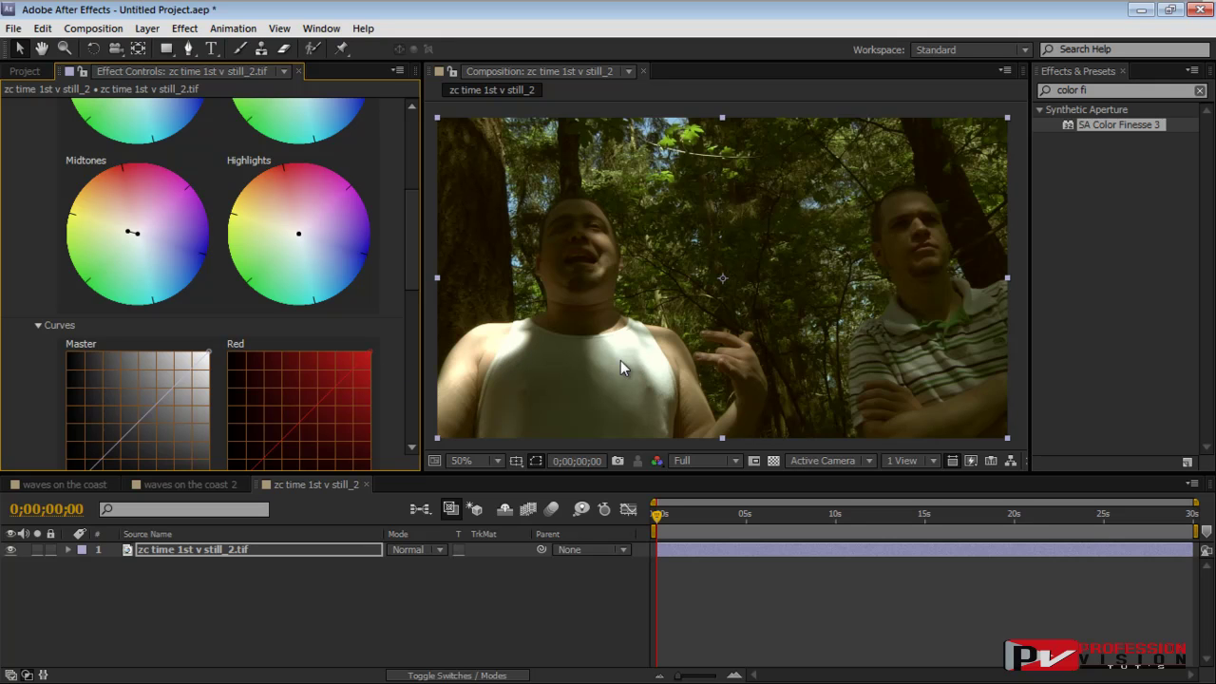
- Offset the Highlights hue wheel moderately toward orange and reposition the frame to inspect the skin and shirts
scroll(416, 257, "up", 1)
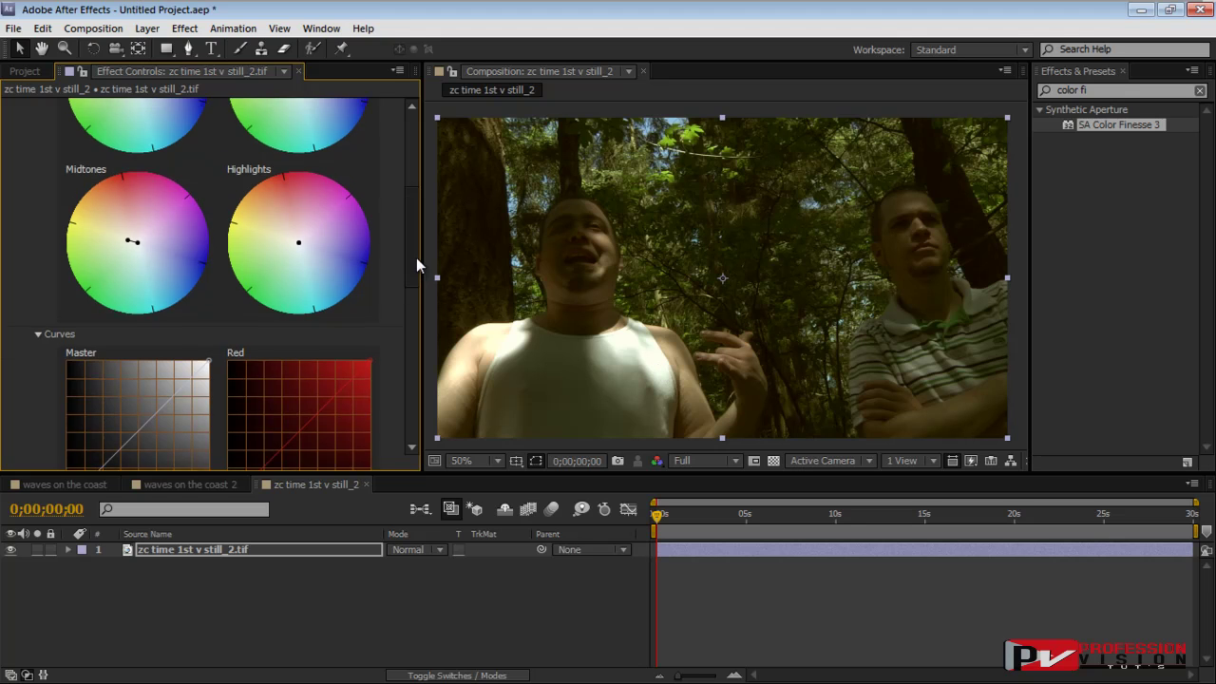
scroll(416, 257, "up", 3)
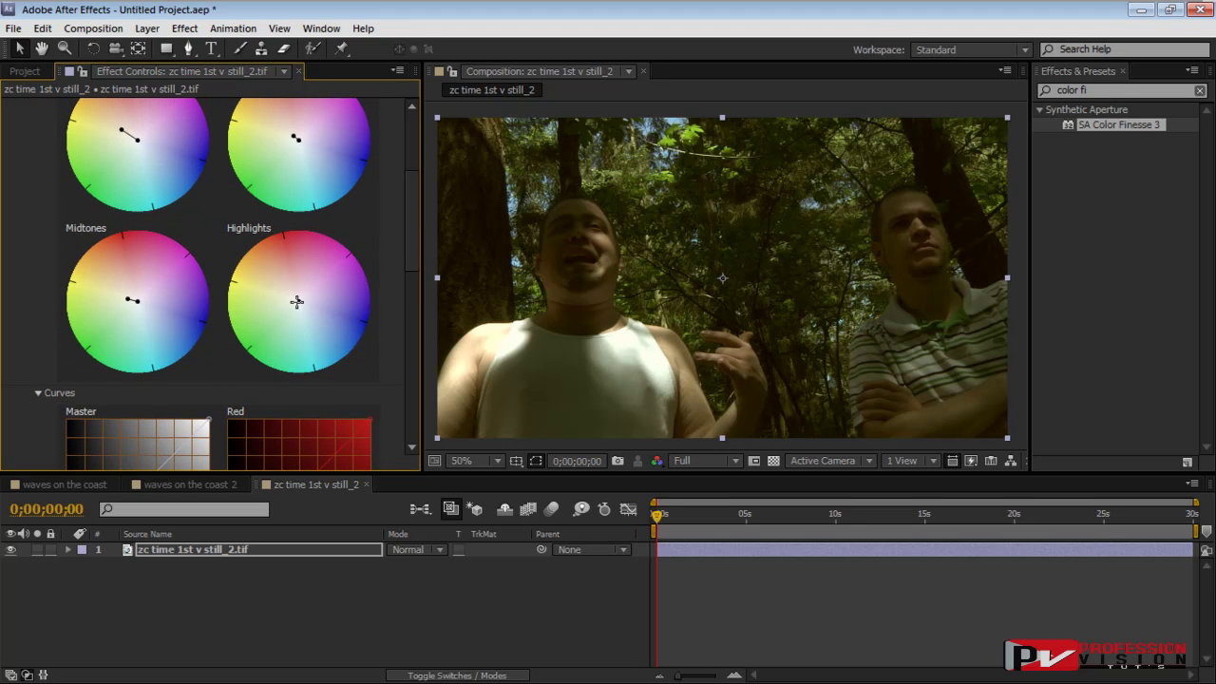
mouse_move(298, 301)
left_mouse_down()
mouse_move(266, 295)
mouse_move(284, 276)
mouse_move(287, 286)
left_mouse_up()
left_click_drag(948, 282, 922, 312)
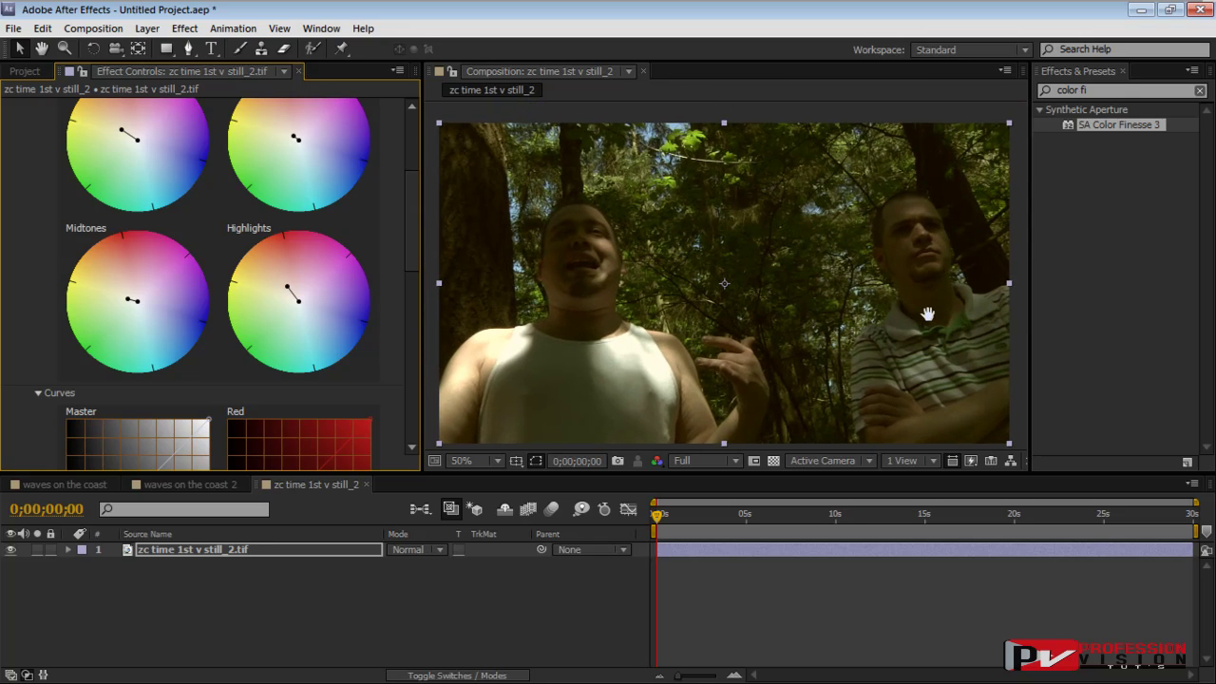
- Inspect the warm forest still and compare it with the waves on the coast 2 composition
left_click_drag(420, 258, 420, 161)
scroll(190, 142, "up", 5)
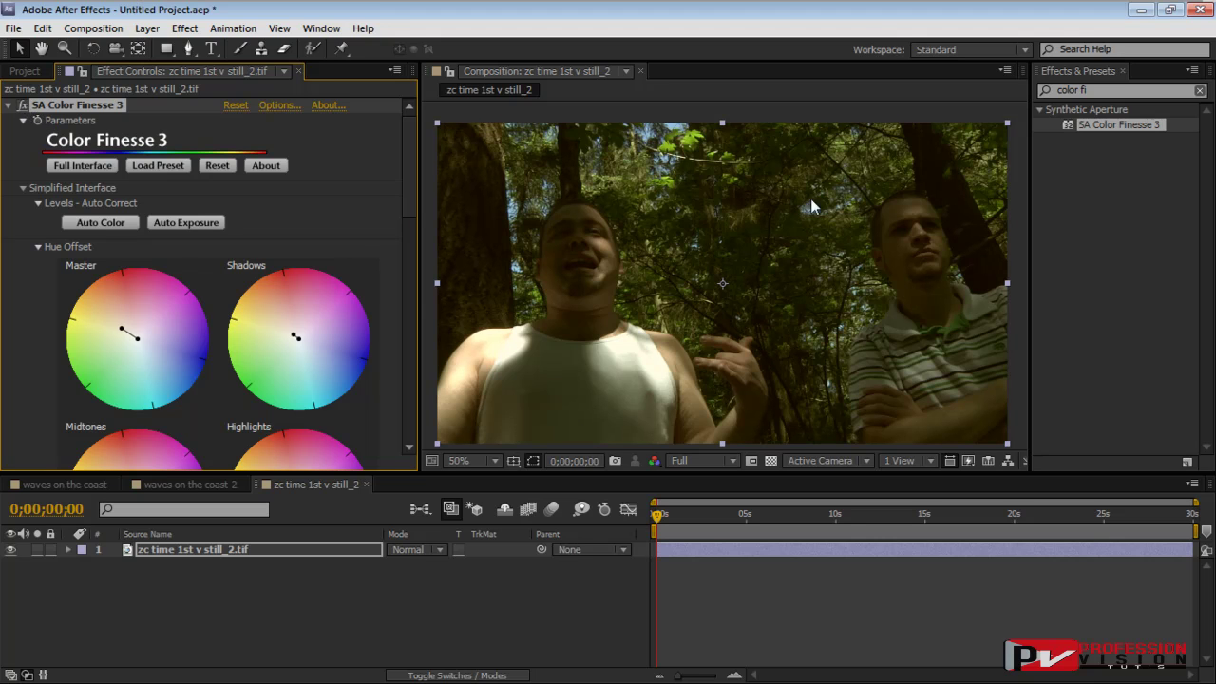
left_click_drag(419, 175, 435, 193)
mouse_move(879, 302)
left_mouse_down()
mouse_move(883, 271)
mouse_move(884, 307)
left_mouse_up()
mouse_move(425, 203)
left_mouse_down()
mouse_move(416, 381)
mouse_move(418, 181)
left_mouse_up()
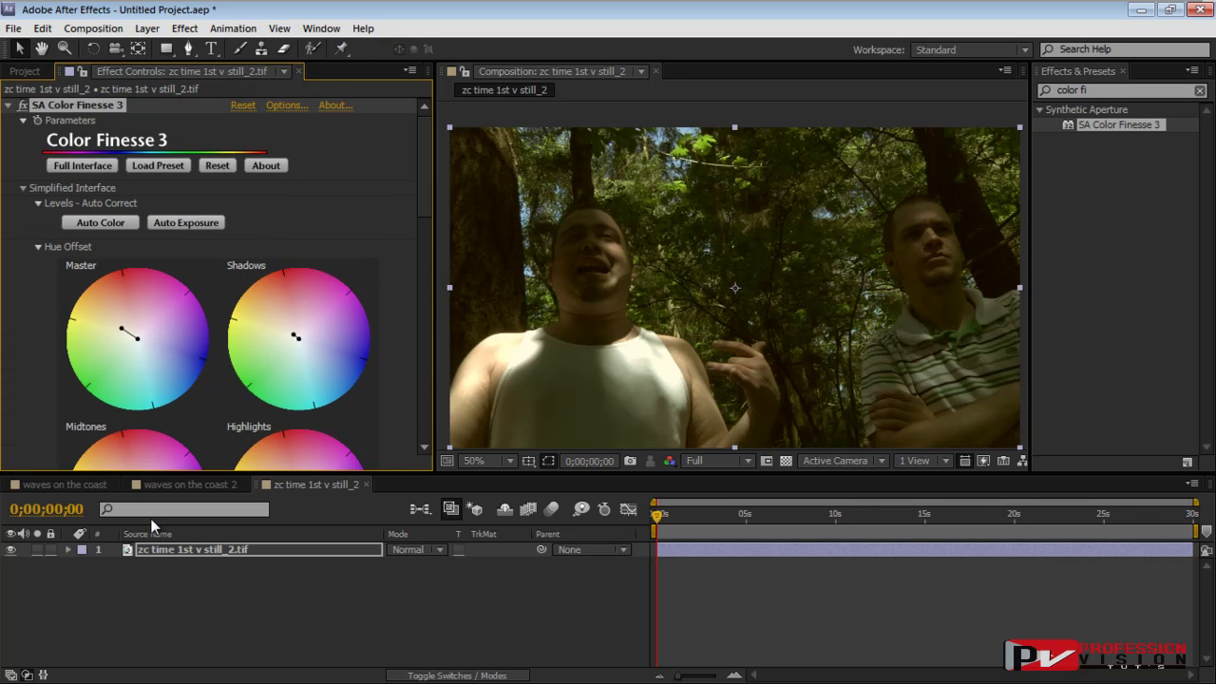
left_click(186, 484)
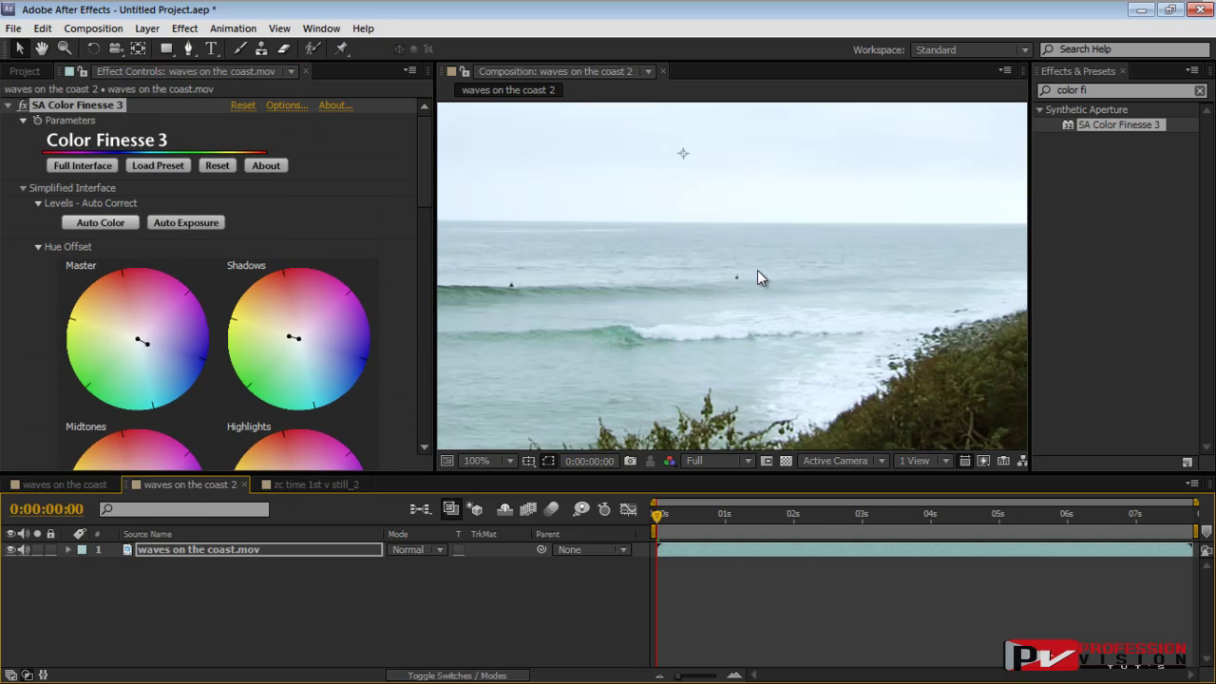
left_click(313, 484)
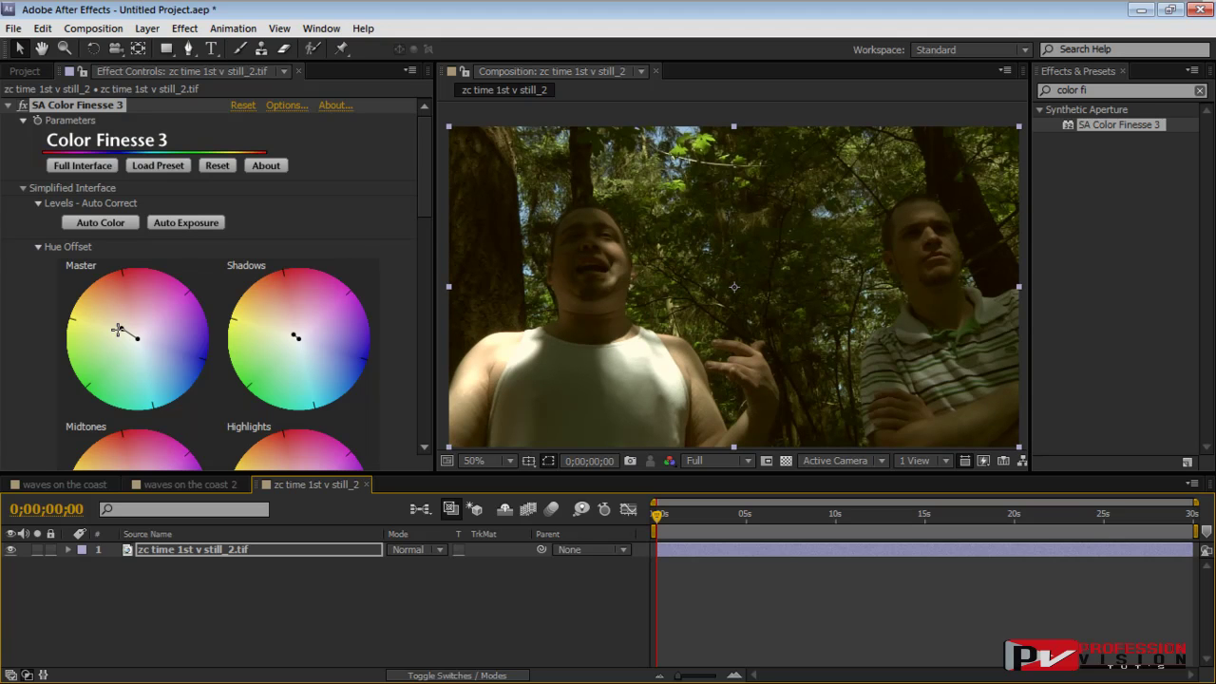
- Push the Master hue offset further toward orange and shape the Master curve into a gentle S with raised highlights and lowered shadows
left_click_drag(117, 328, 108, 318)
left_click_drag(427, 198, 418, 311)
left_click_drag(177, 235, 167, 229)
left_click_drag(107, 310, 99, 311)
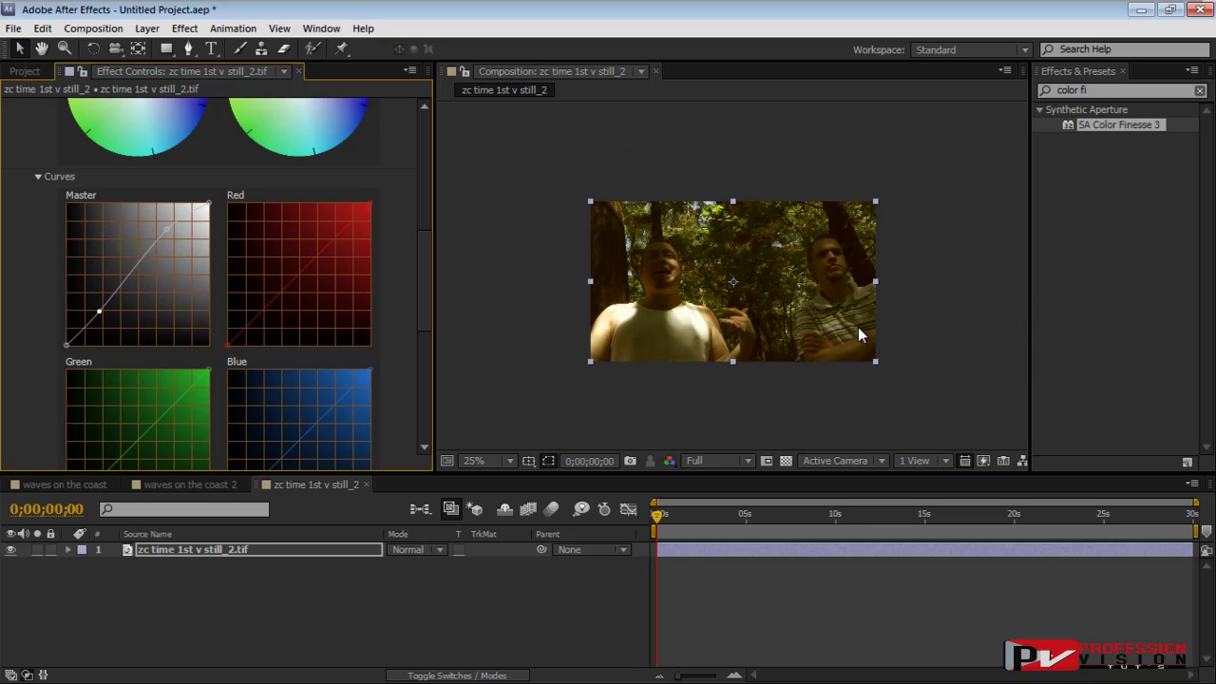
- Toggle SA Color Finesse 3 off and on to compare the warm forest grade with the original still
left_click_drag(423, 299, 425, 152)
left_click(23, 105)
left_click(22, 105)
left_click(22, 105)
left_click(23, 106)
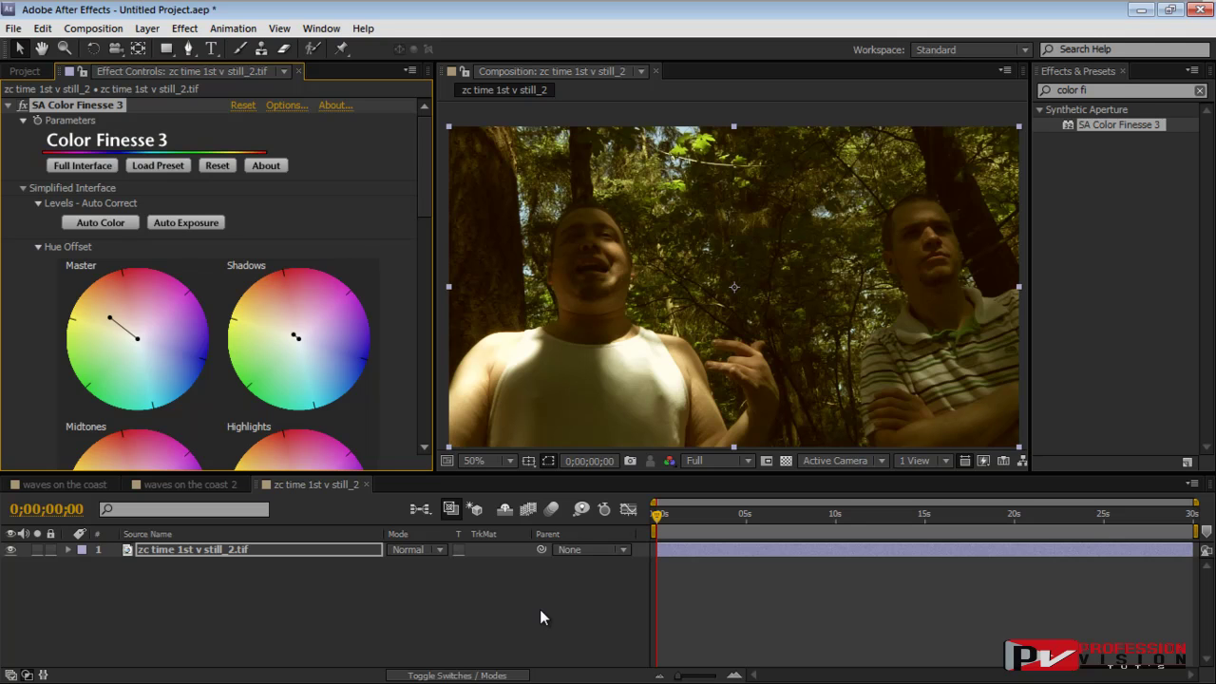
- Create a new composition from zc matched action hh.mov in the project and apply SA Color Finesse 3 to its layer
left_click(26, 72)
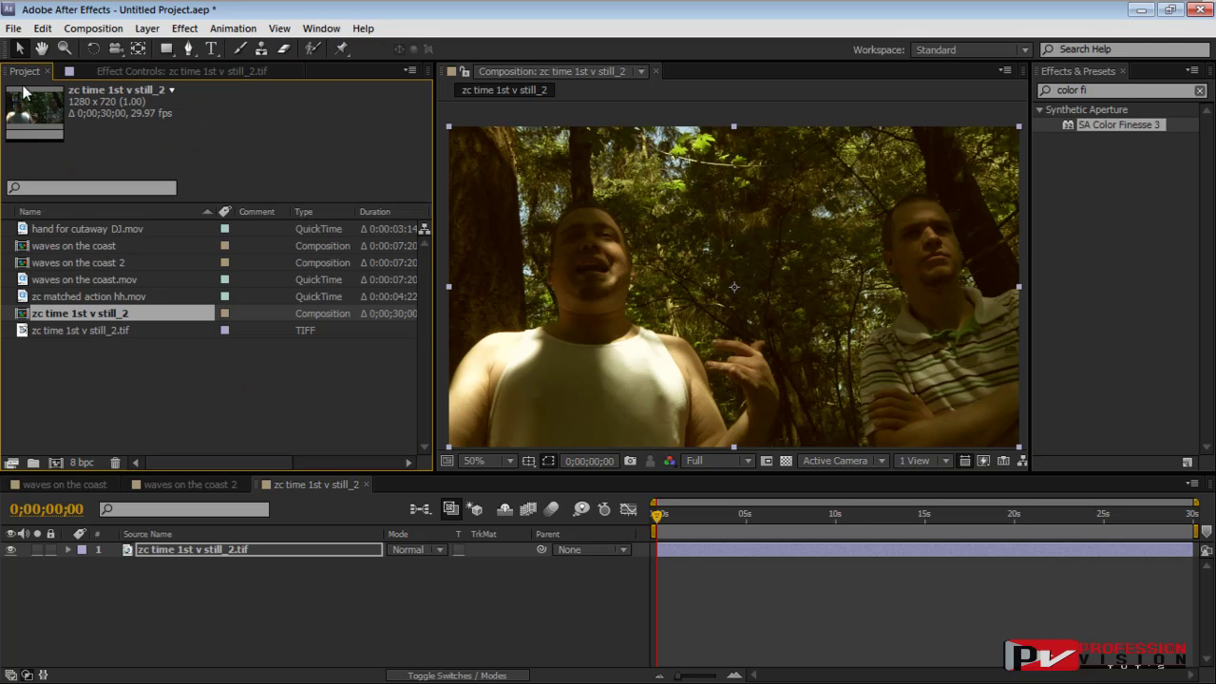
left_click(81, 298)
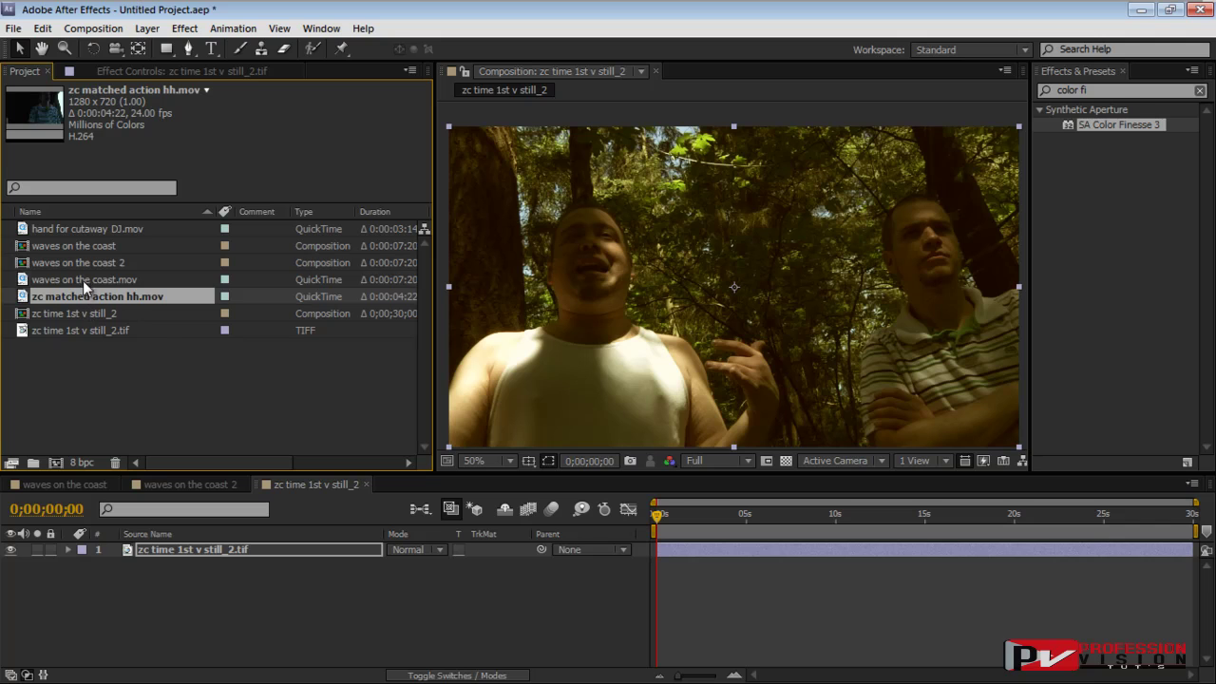
left_click(83, 281)
left_click(72, 229)
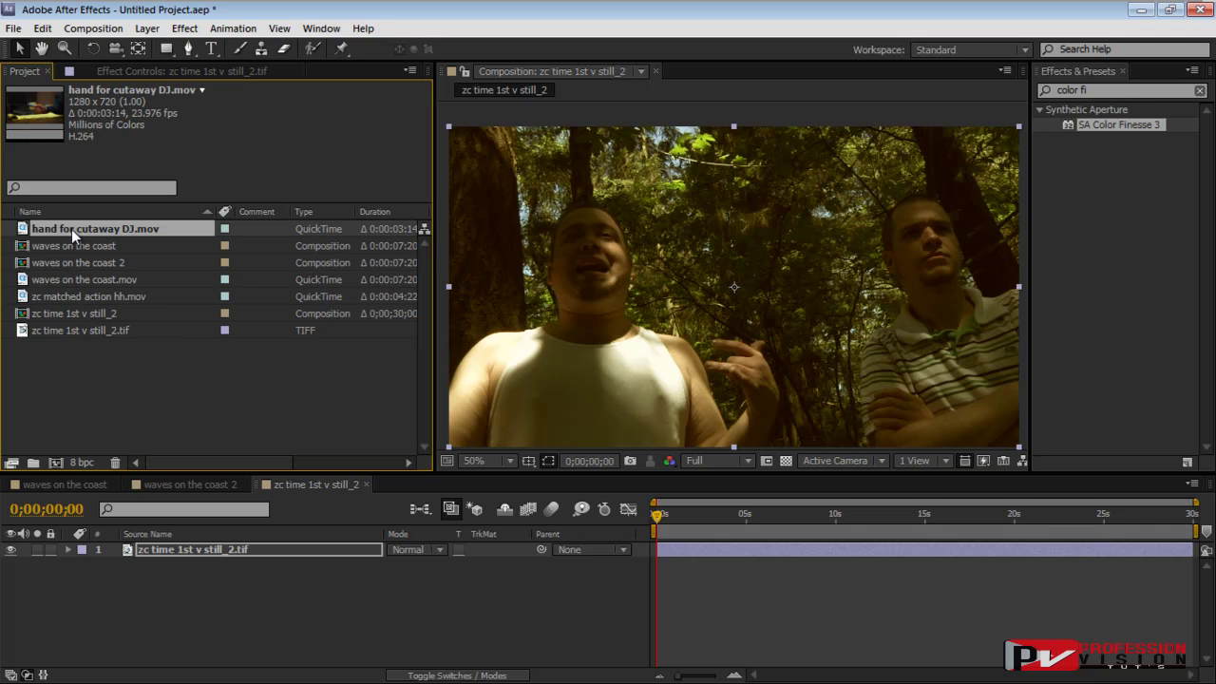
left_click(69, 275)
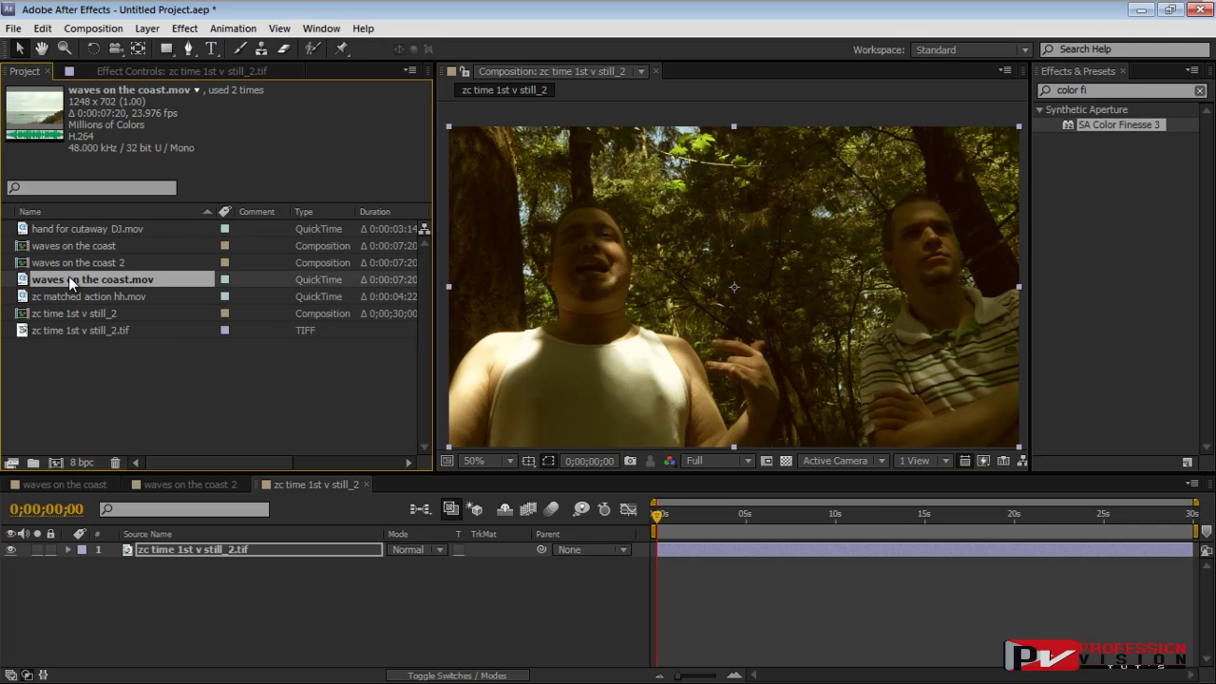
left_click(70, 295)
left_click_drag(70, 295, 56, 463)
left_click_drag(1121, 125, 299, 549)
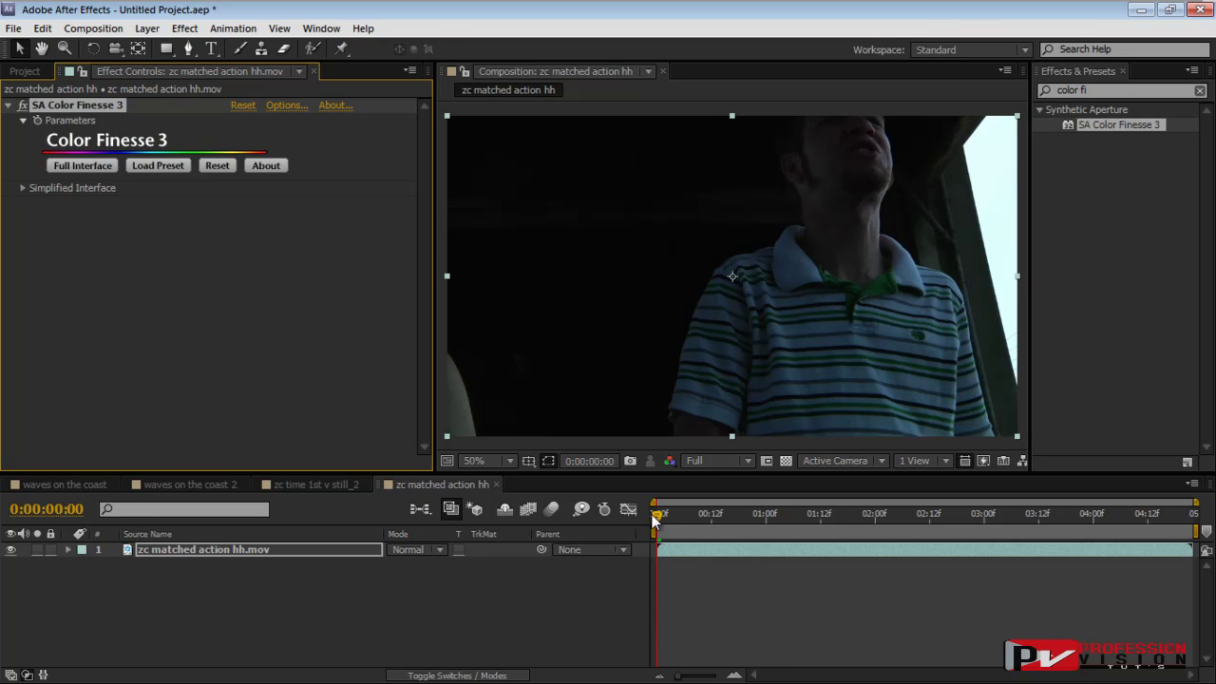
- Move the current time to 0:00:02:20, where both men are in frame, and open the Color Finesse 3 Full Interface
left_click_drag(666, 517, 947, 526)
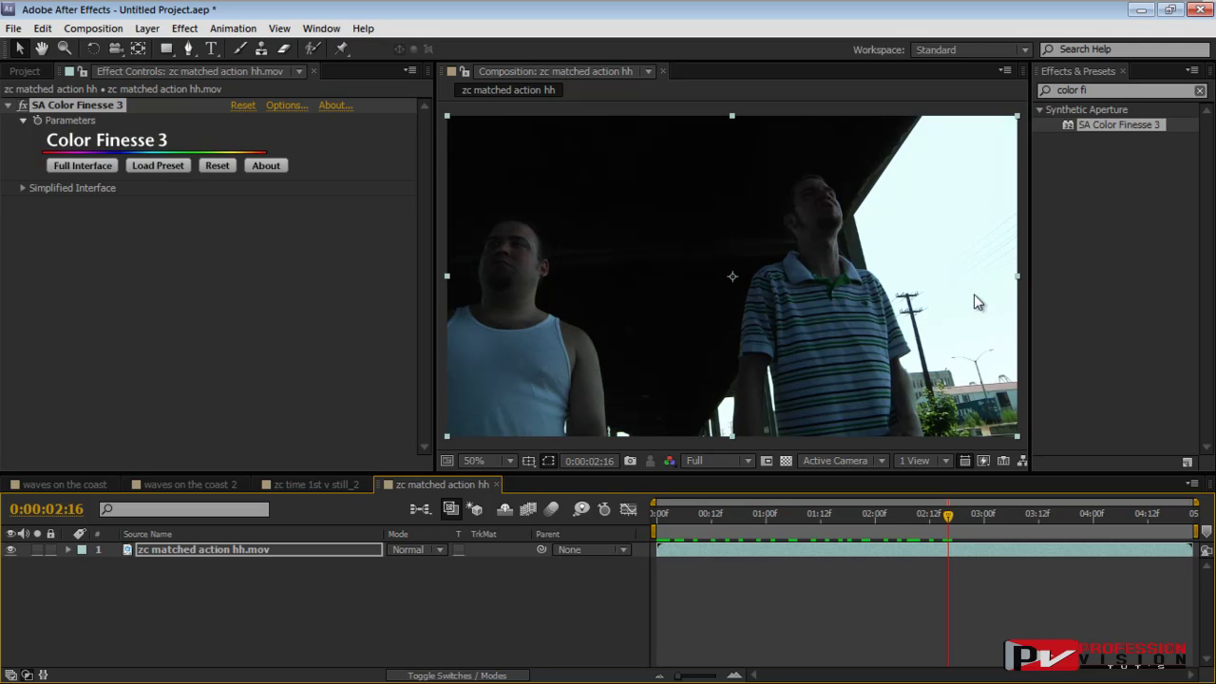
left_click_drag(947, 516, 967, 532)
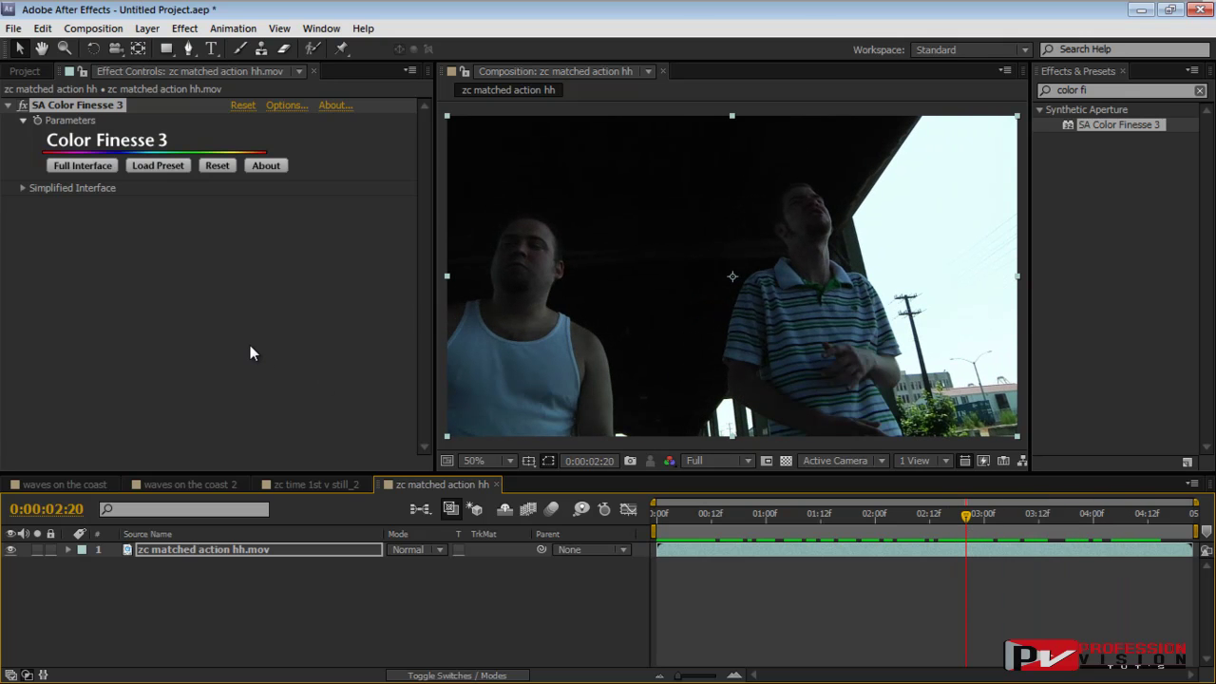
left_click(95, 171)
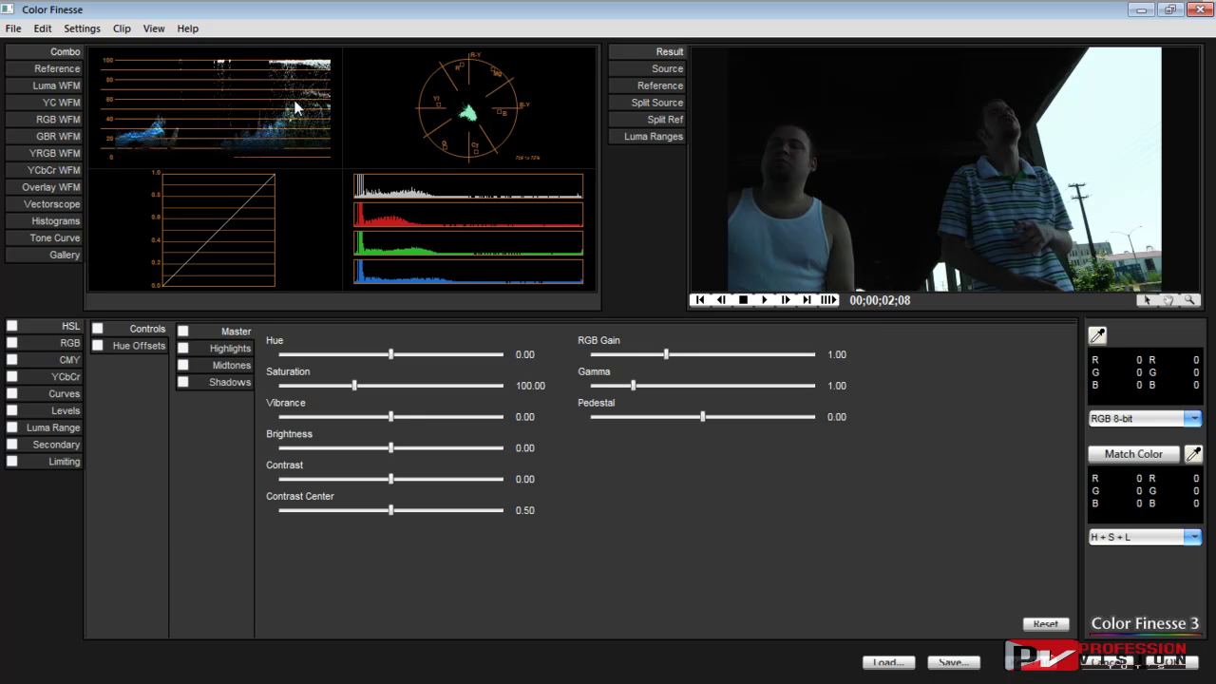
- Examine the Reference view and the Luma, YC, RGB and GBR waveform monitors for the clip
left_click(55, 70)
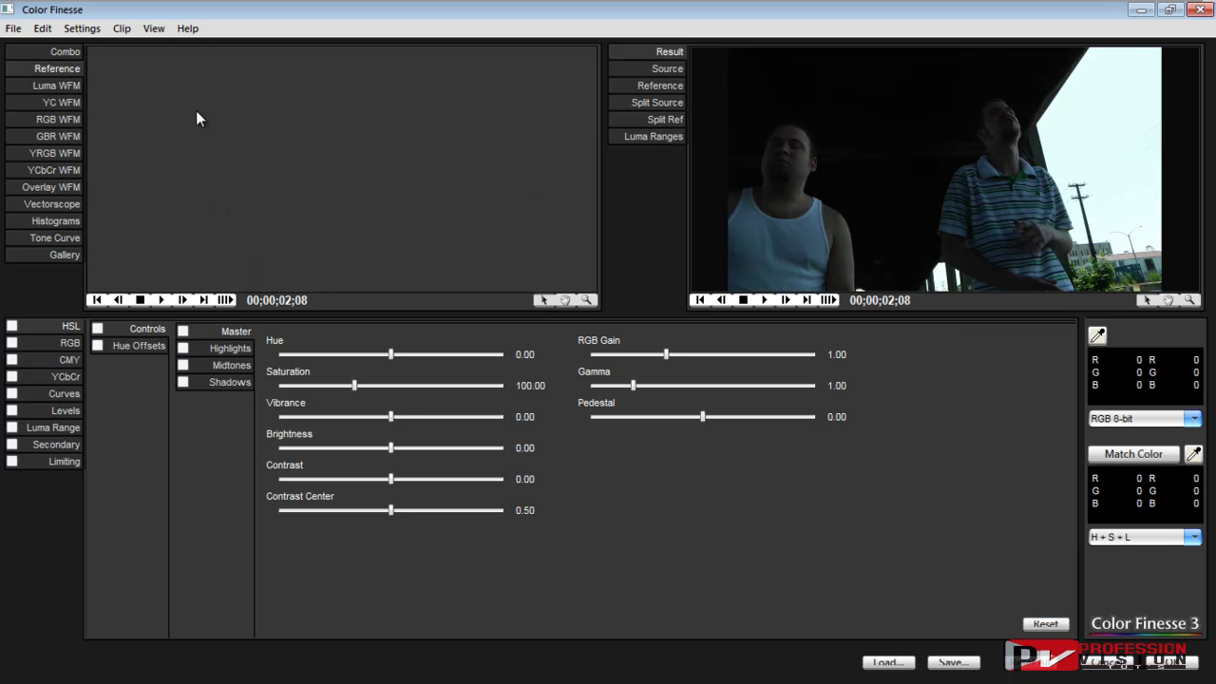
left_click(58, 85)
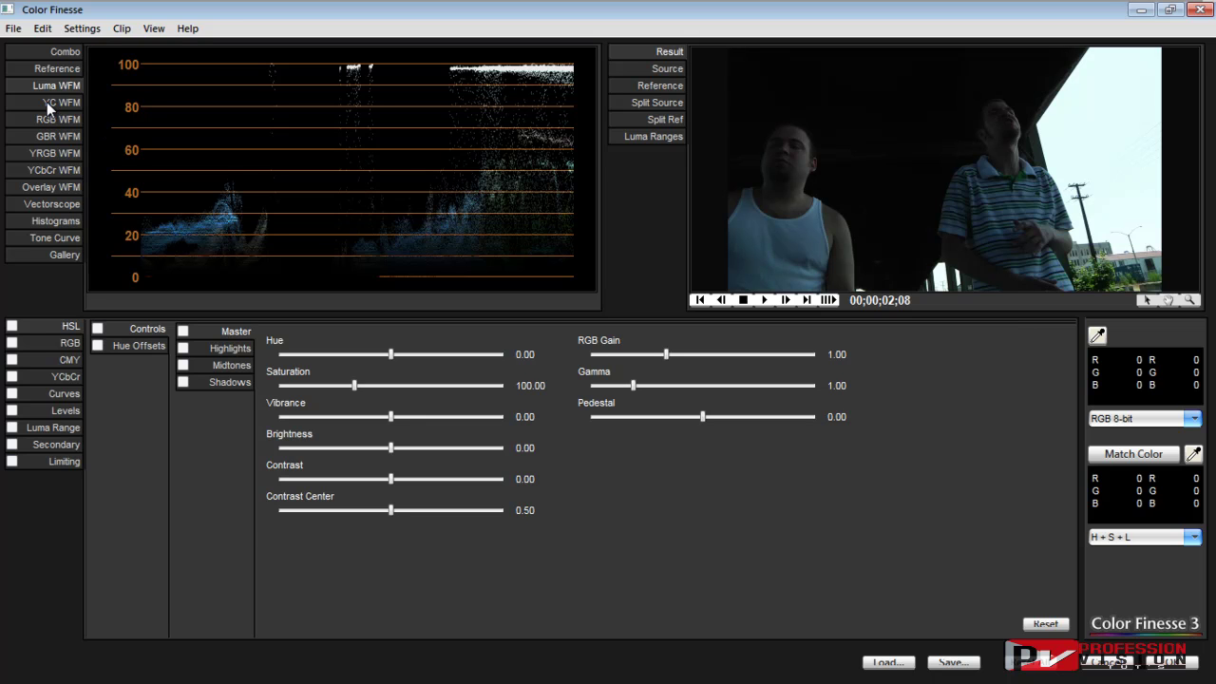
left_click(46, 103)
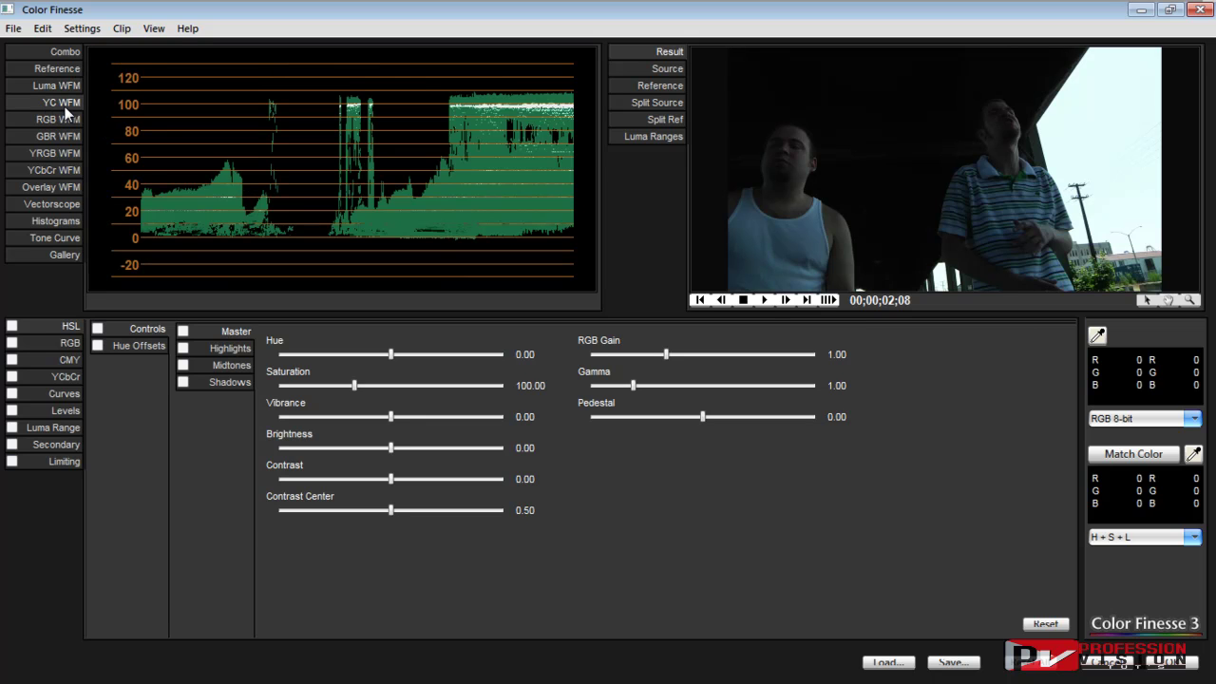
left_click(53, 122)
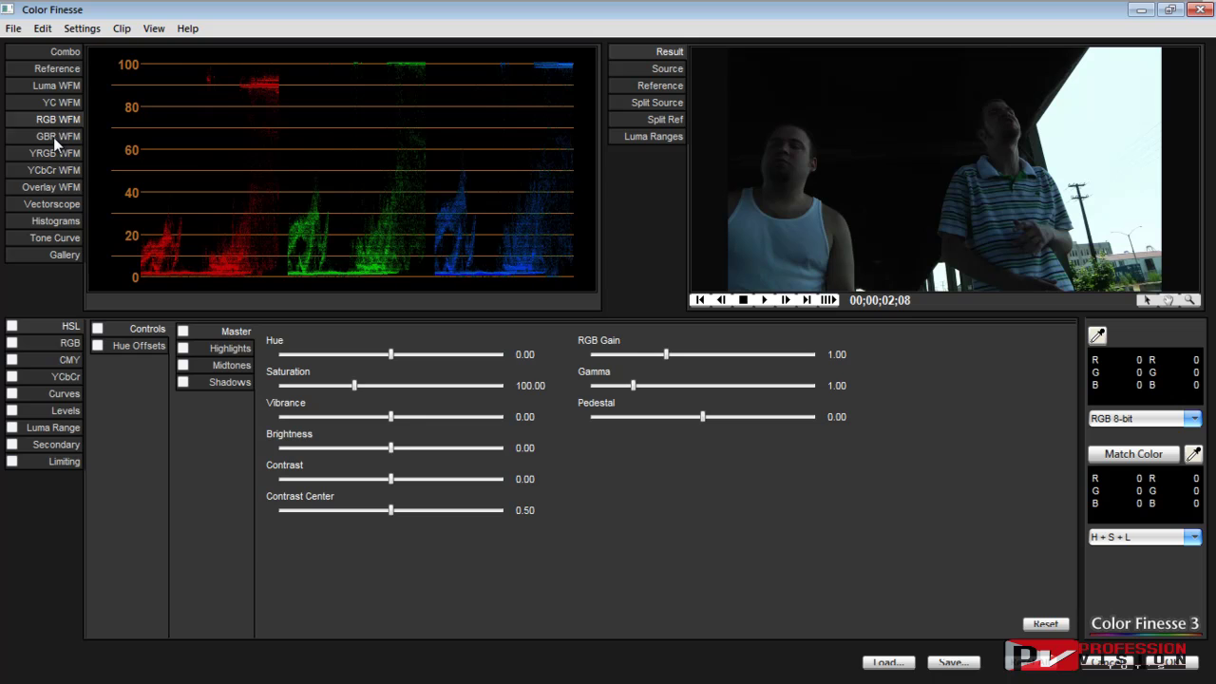
left_click(53, 137)
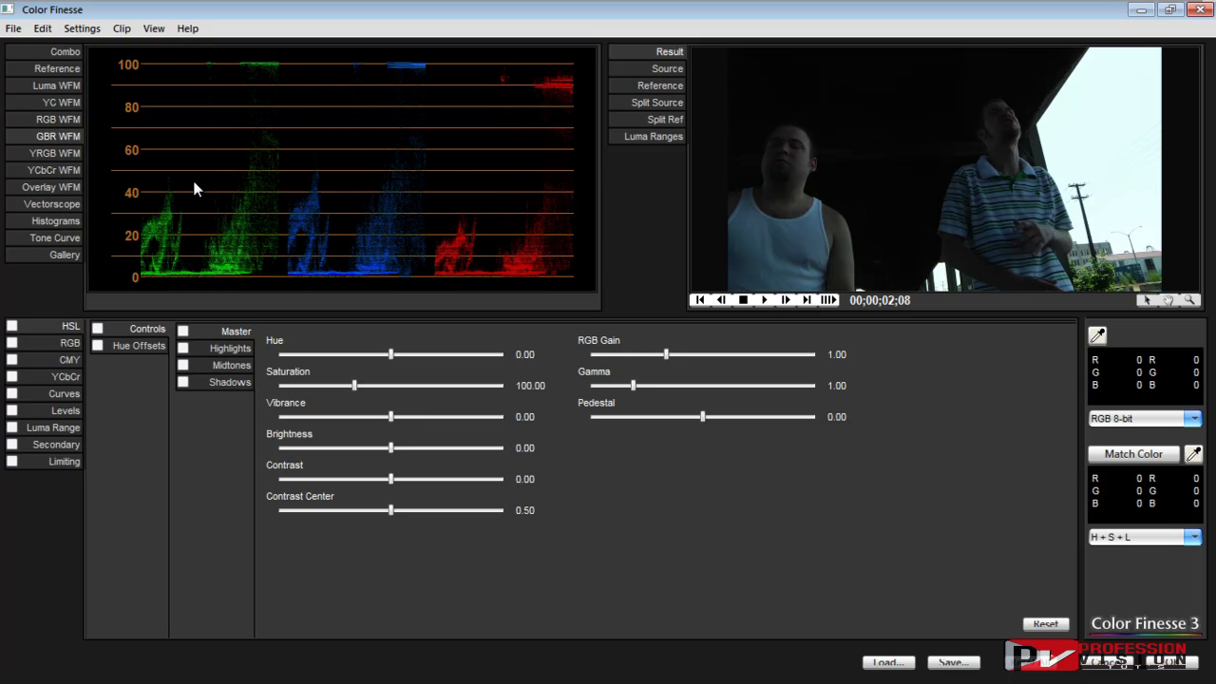
- Go through the waveform monitors again from Luma WFM and continue to the YRGB and YCbCr waveforms
left_click(65, 88)
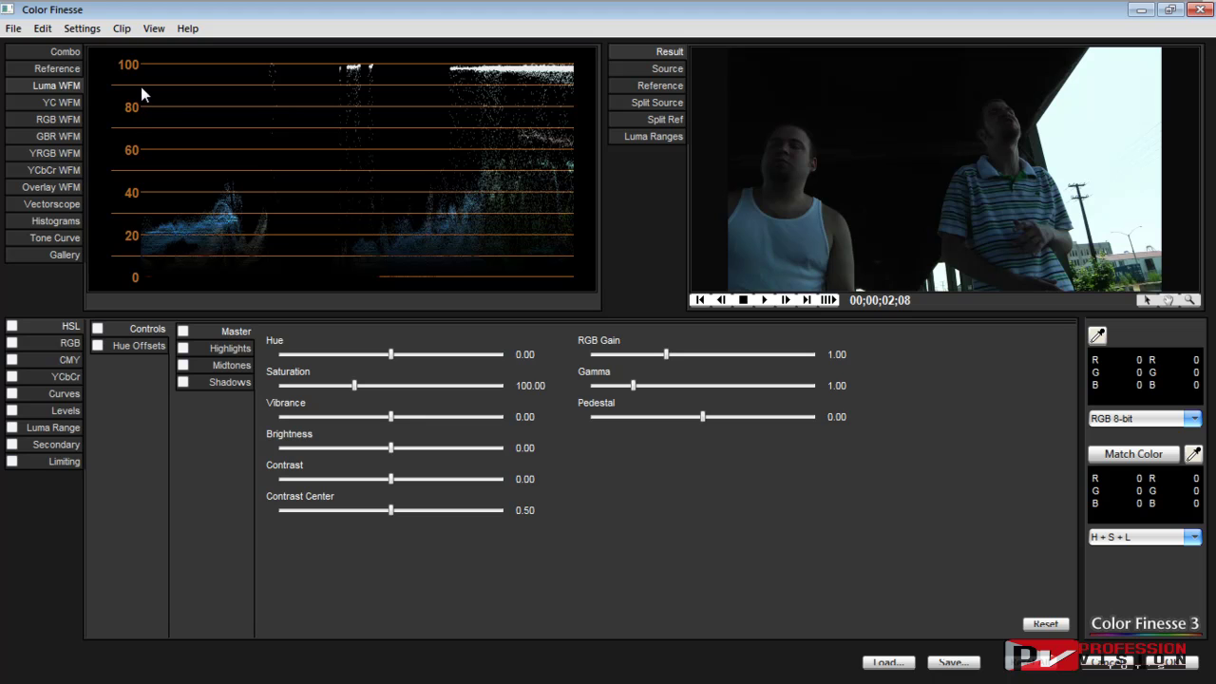
left_click(68, 103)
left_click(63, 121)
left_click(63, 133)
left_click(61, 118)
left_click(58, 137)
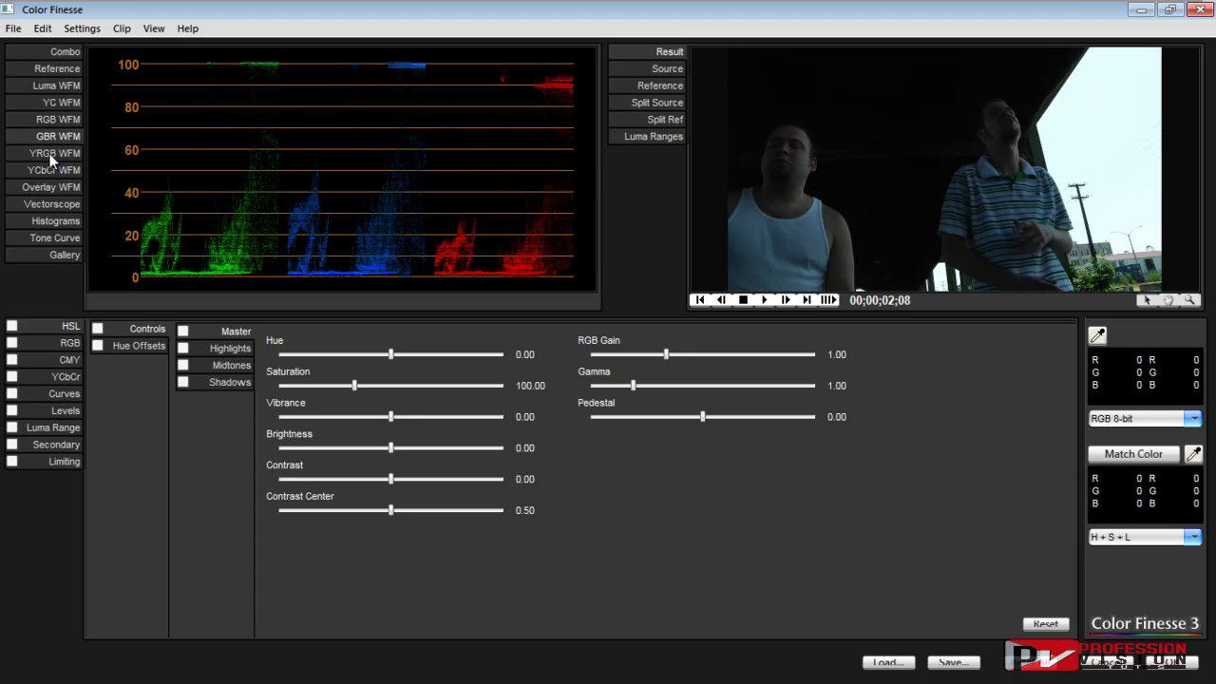
left_click(53, 155)
left_click(49, 170)
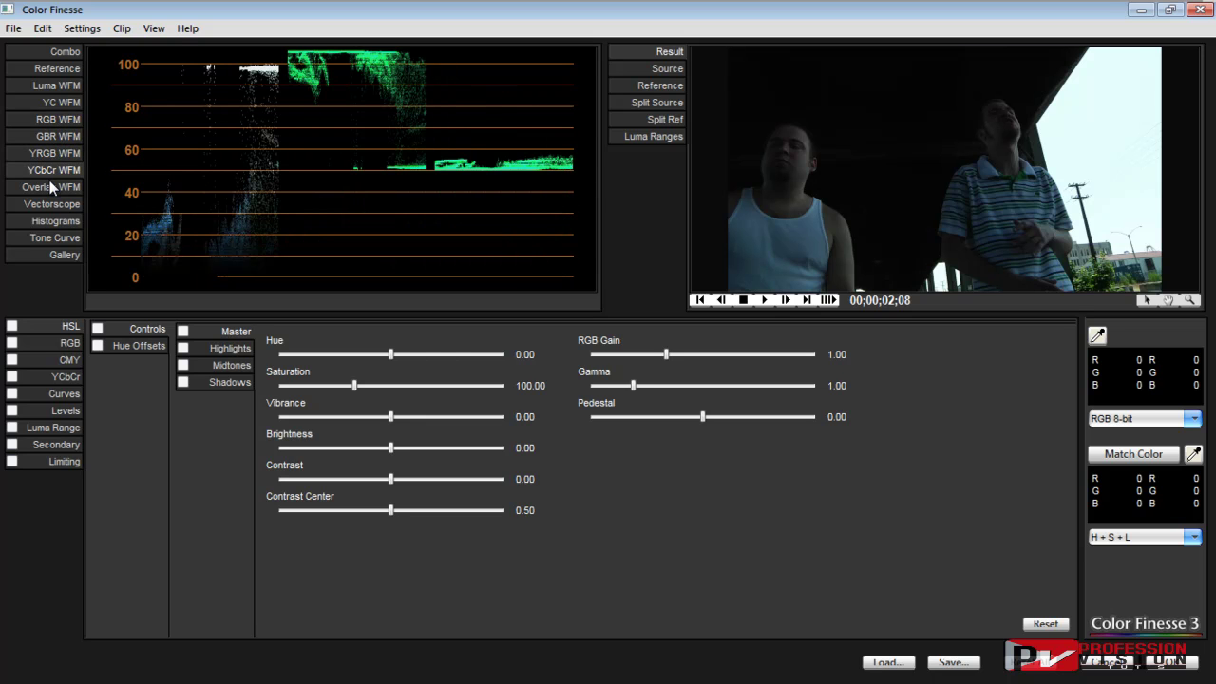